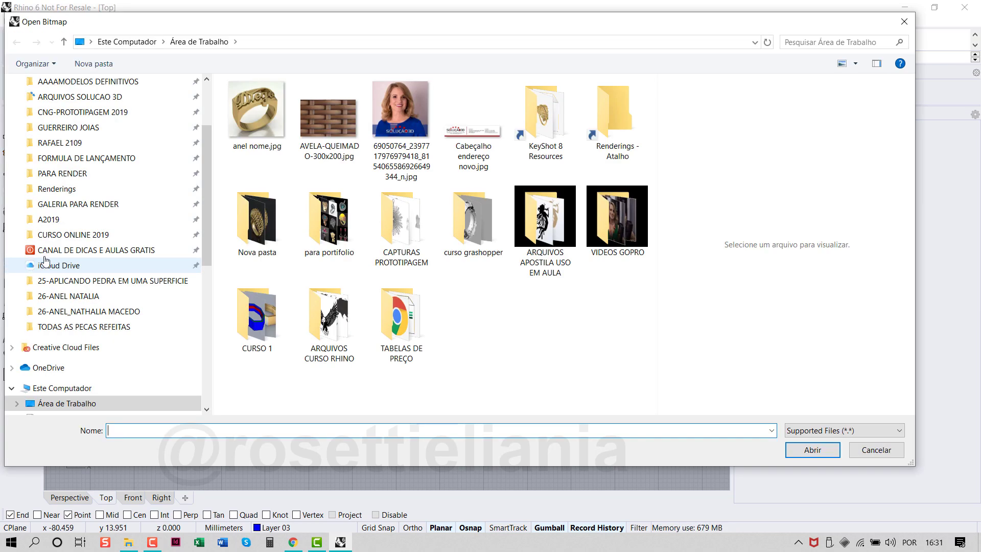
- Insert anel nome.jpg as a picture in the Top view and move it beside the origin
{"action": "left_click", "coordinate": [257, 115]}
{"action": "left_click", "coordinate": [813, 450]}
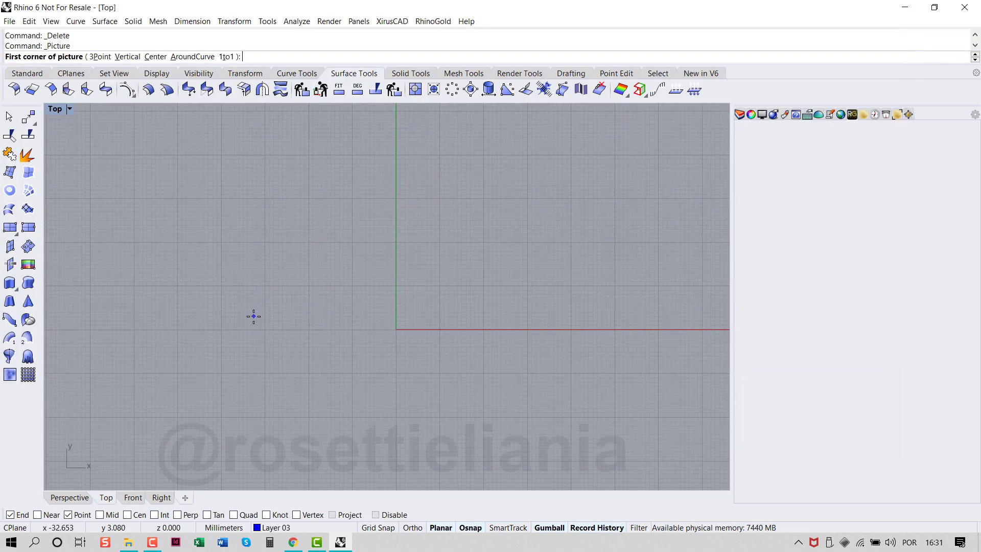
{"action": "left_click", "coordinate": [253, 316]}
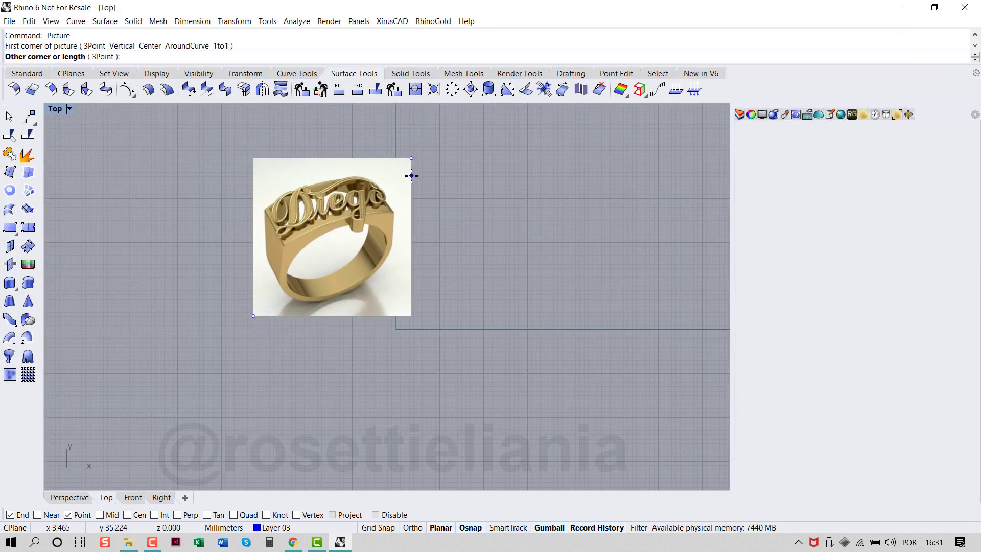
{"action": "left_click", "coordinate": [411, 176]}
{"action": "left_click_drag", "start_coordinate": [400, 249], "coordinate": [342, 284]}
{"action": "left_click", "coordinate": [335, 370]}
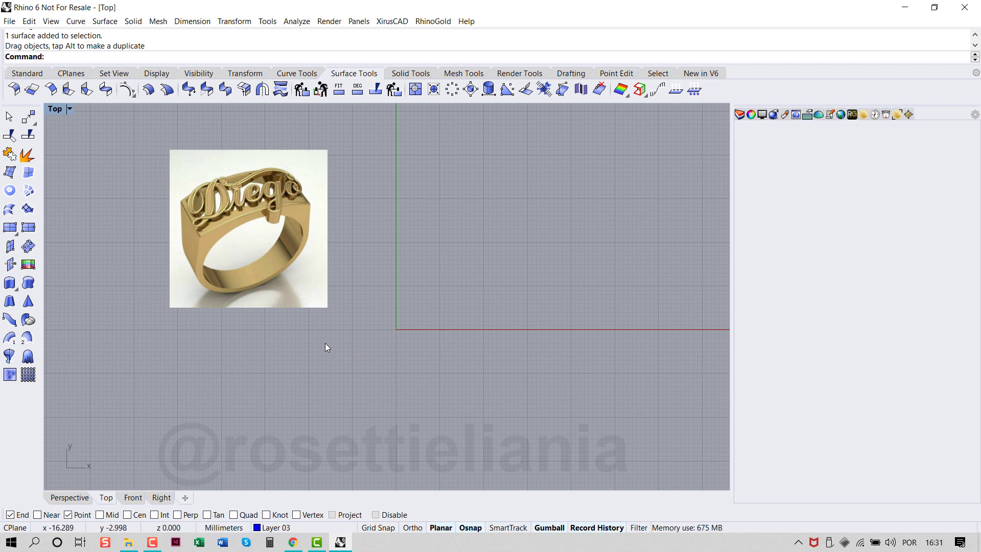
{"action": "left_click_drag", "start_coordinate": [318, 251], "coordinate": [349, 278]}
{"action": "left_click", "coordinate": [375, 291]}
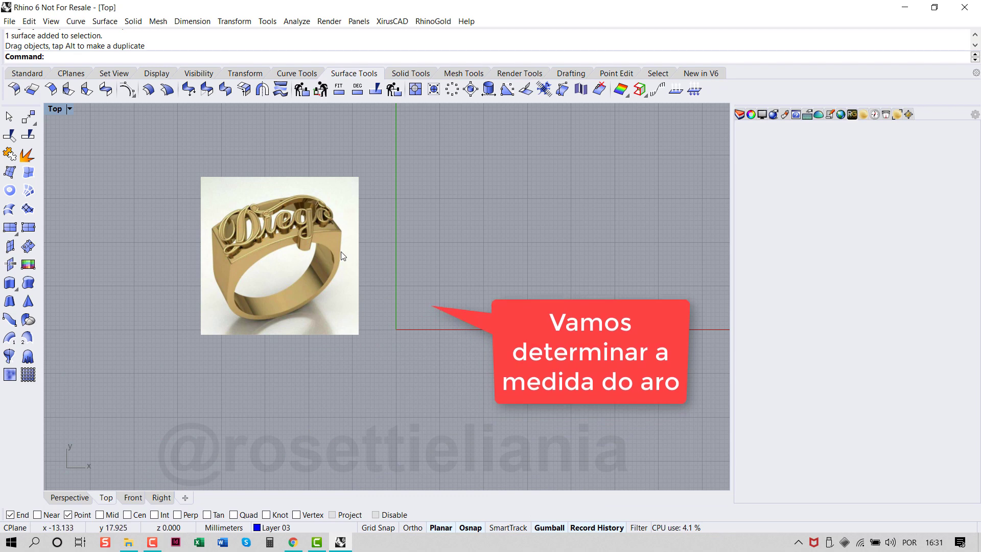
- Scale the ring photo so the inner band reference length is 17.83 mm
{"action": "scroll", "coordinate": [245, 283], "scroll_direction": "up", "scroll_amount": 3}
{"action": "left_click", "coordinate": [396, 238]}
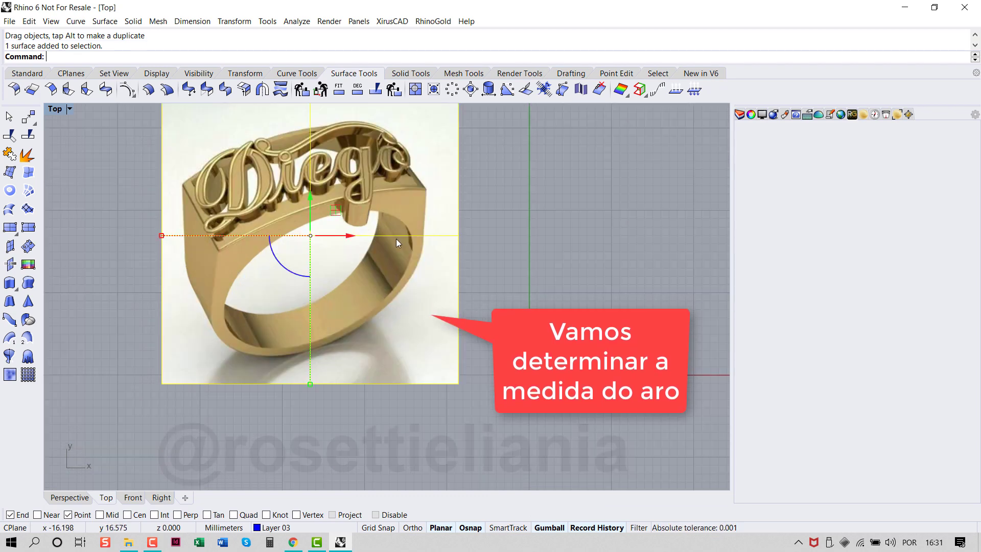
{"action": "left_click", "coordinate": [246, 74]}
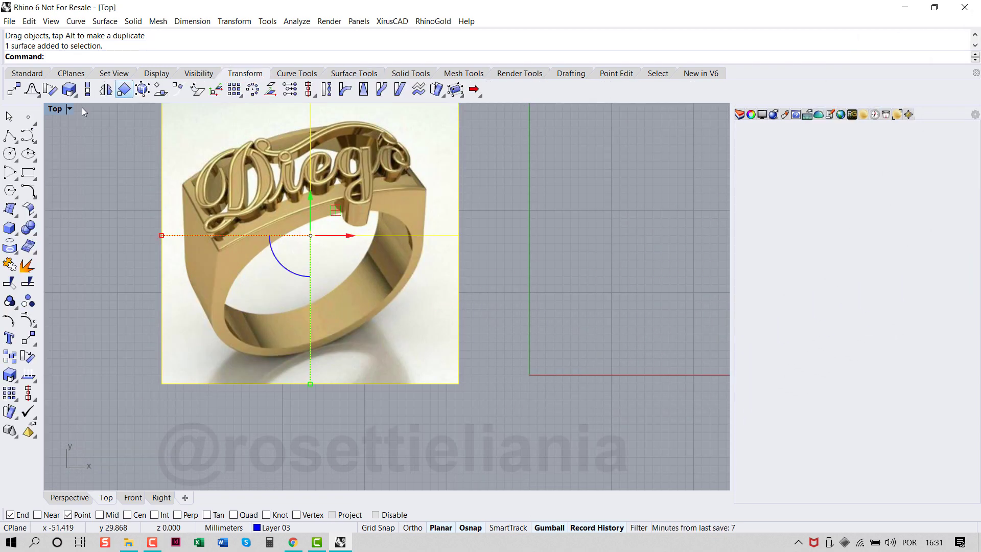
{"action": "left_click", "coordinate": [69, 90]}
{"action": "left_click", "coordinate": [224, 316]}
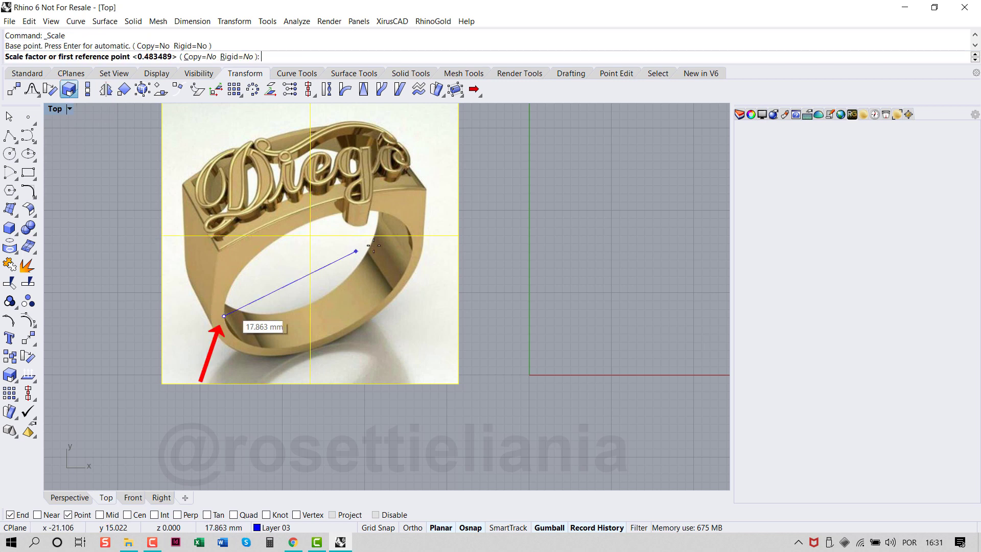
{"action": "left_click", "coordinate": [411, 239]}
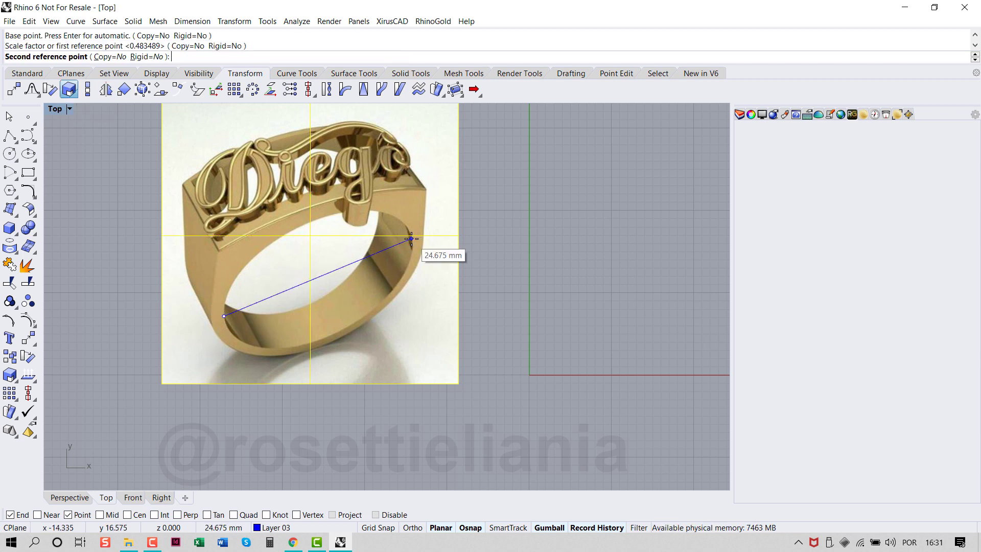
{"action": "type", "text": "17."}
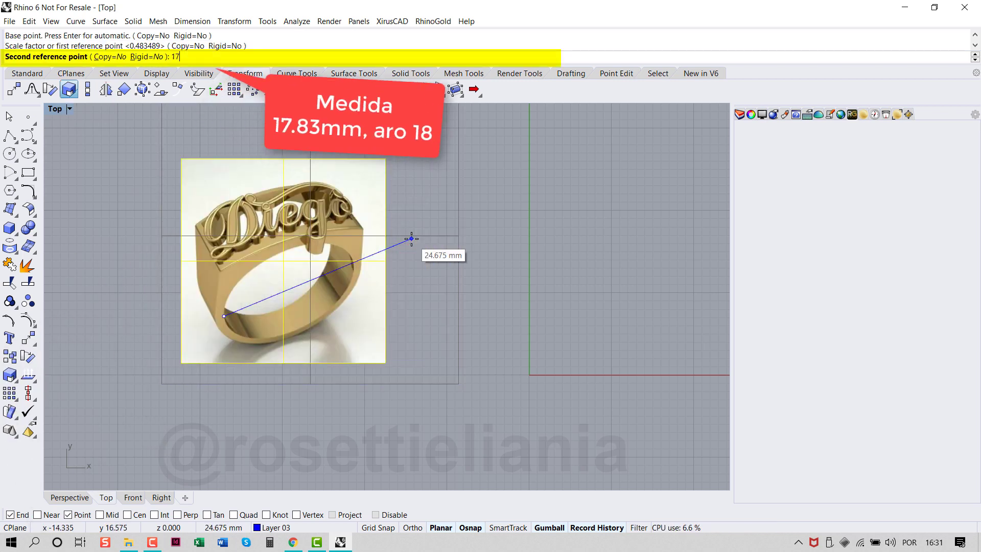
{"action": "type", "text": "86"}
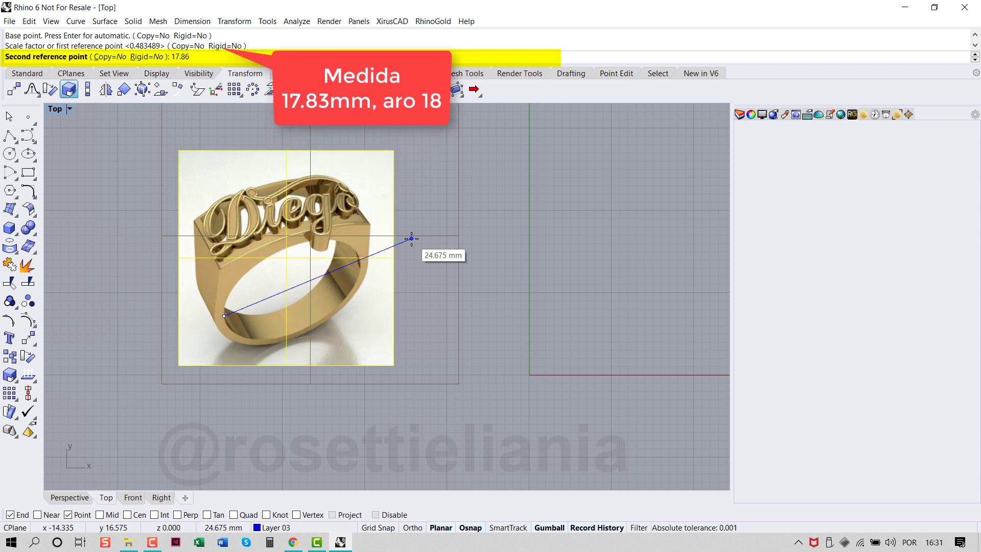
{"action": "key", "text": "BackSpace"}
{"action": "type", "text": "3"}
{"action": "key", "text": "Return"}
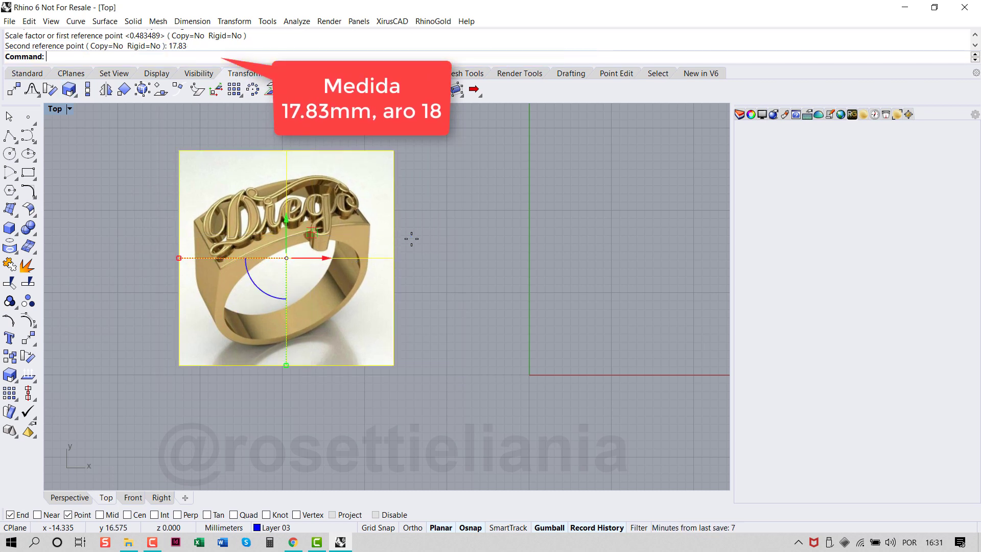
- Measure the band's inner diameter with Distance to confirm about 17.86 mm
{"action": "left_click", "coordinate": [297, 21]}
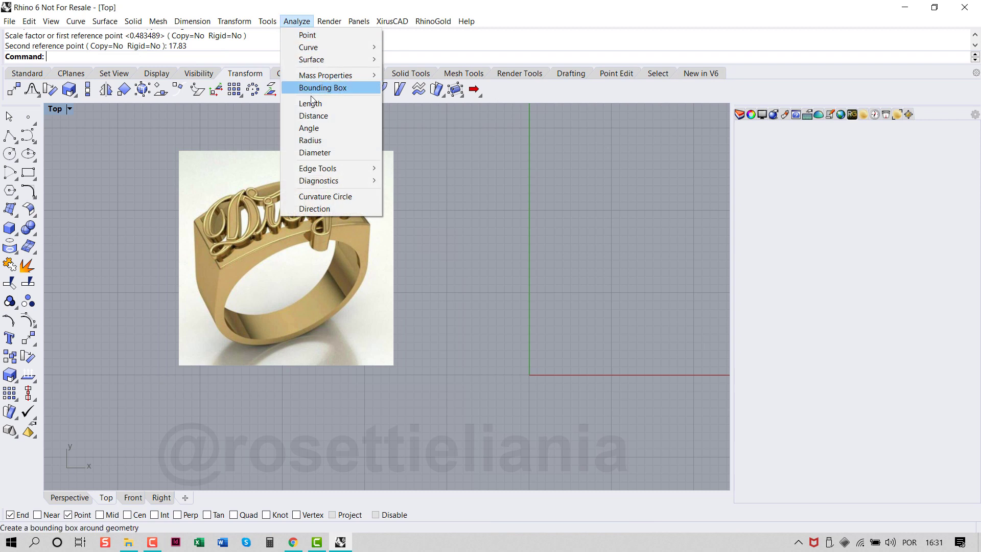
{"action": "left_click", "coordinate": [313, 116]}
{"action": "left_click", "coordinate": [223, 315]}
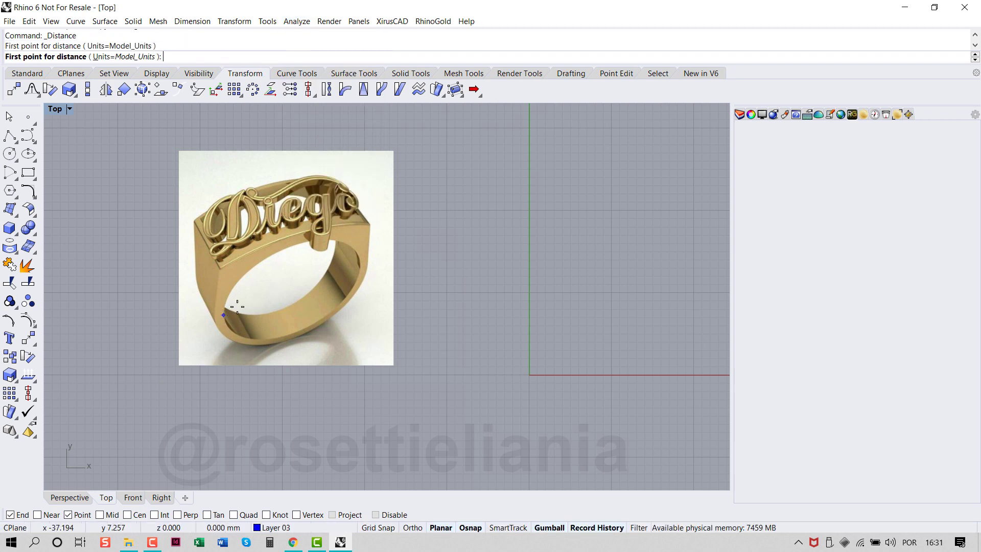
{"action": "left_click", "coordinate": [360, 262]}
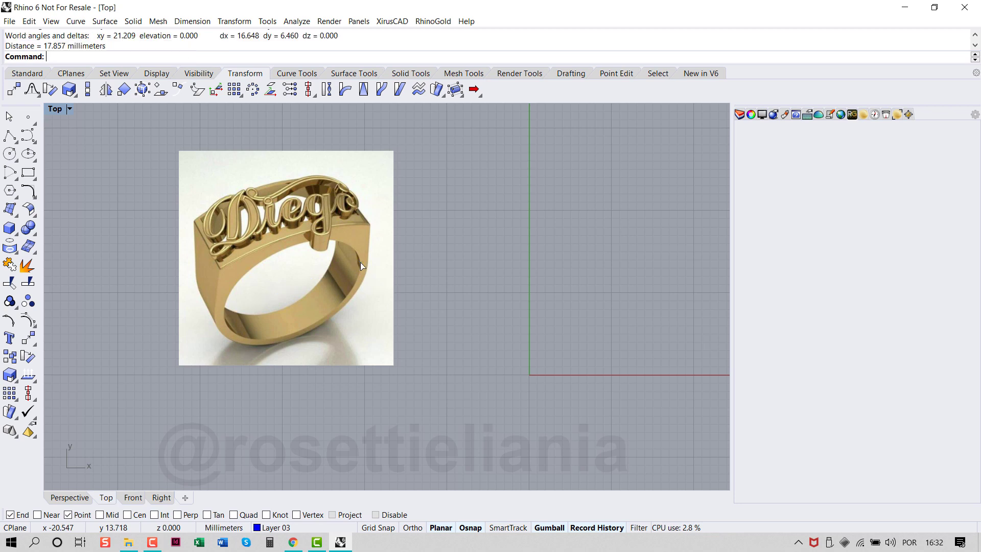
{"action": "scroll", "coordinate": [360, 262], "scroll_direction": "down", "scroll_amount": 4}
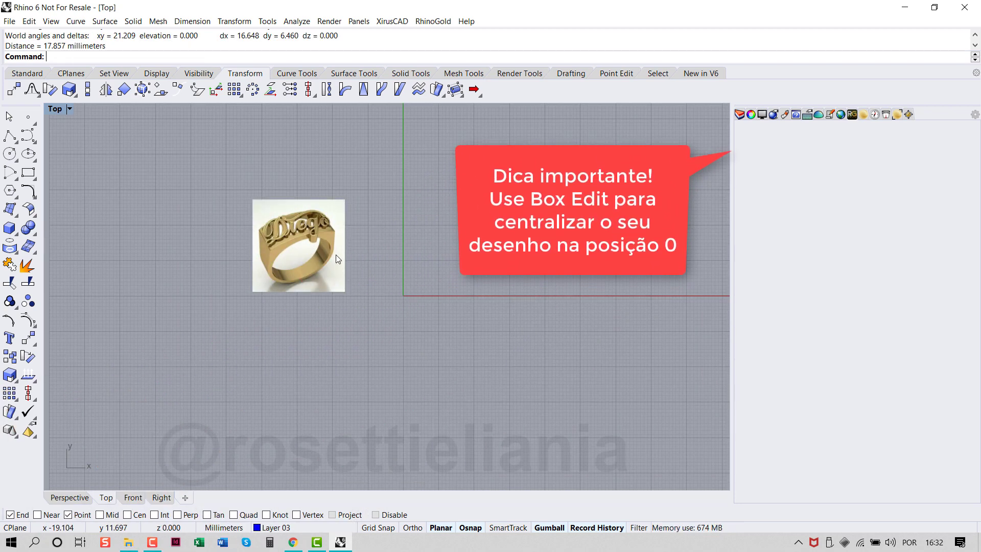
- Pan the Top view and drag the ring photo up and to the left
{"action": "scroll", "coordinate": [373, 229], "scroll_direction": "up", "scroll_amount": 2}
{"action": "right_click_drag", "start_coordinate": [460, 293], "coordinate": [446, 276]}
{"action": "left_click_drag", "start_coordinate": [275, 275], "coordinate": [330, 243]}
{"action": "left_click", "coordinate": [473, 272]}
{"action": "left_click", "coordinate": [477, 260]}
- Enable the Box Edit panel from the docked panels list
{"action": "left_click", "coordinate": [909, 116]}
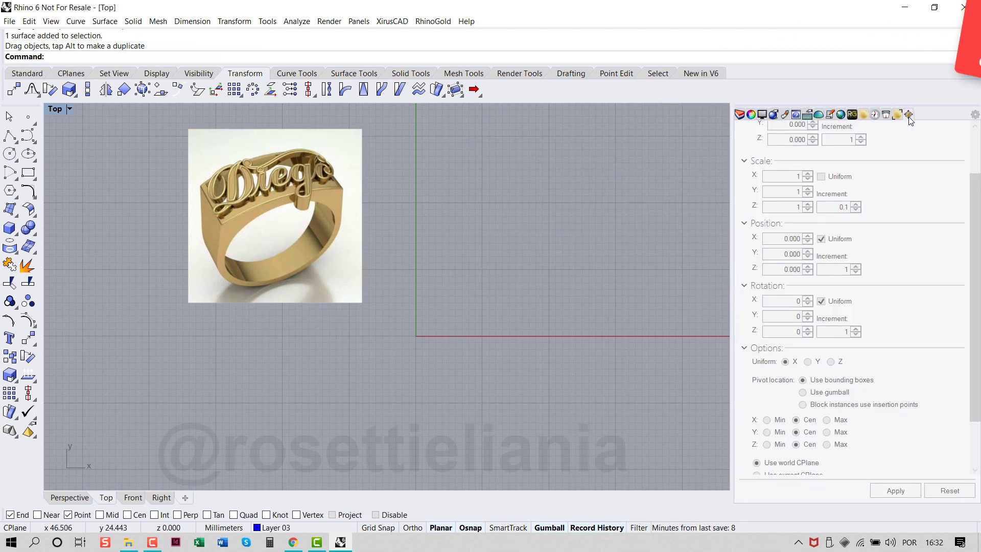
{"action": "right_click", "coordinate": [909, 117]}
{"action": "right_click", "coordinate": [909, 117]}
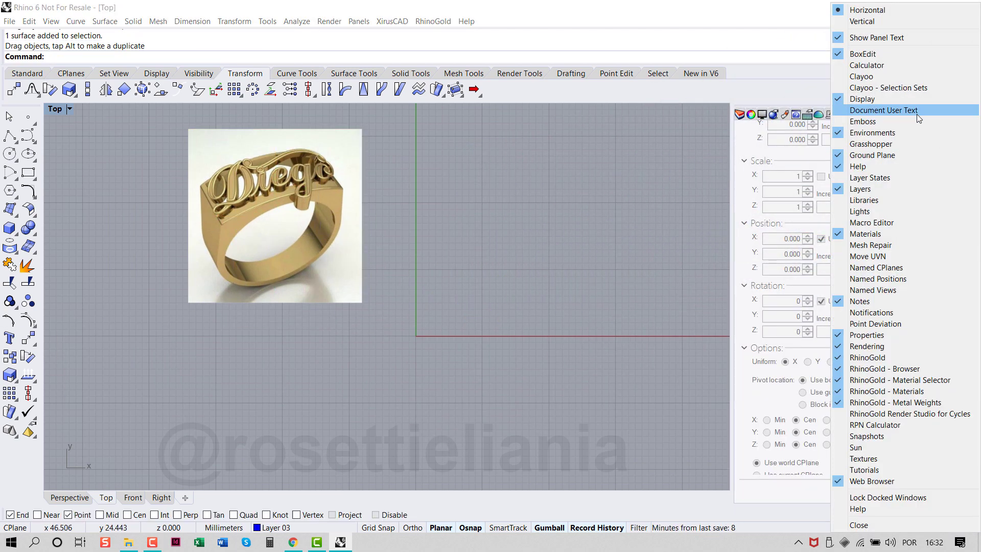
{"action": "left_click", "coordinate": [866, 55]}
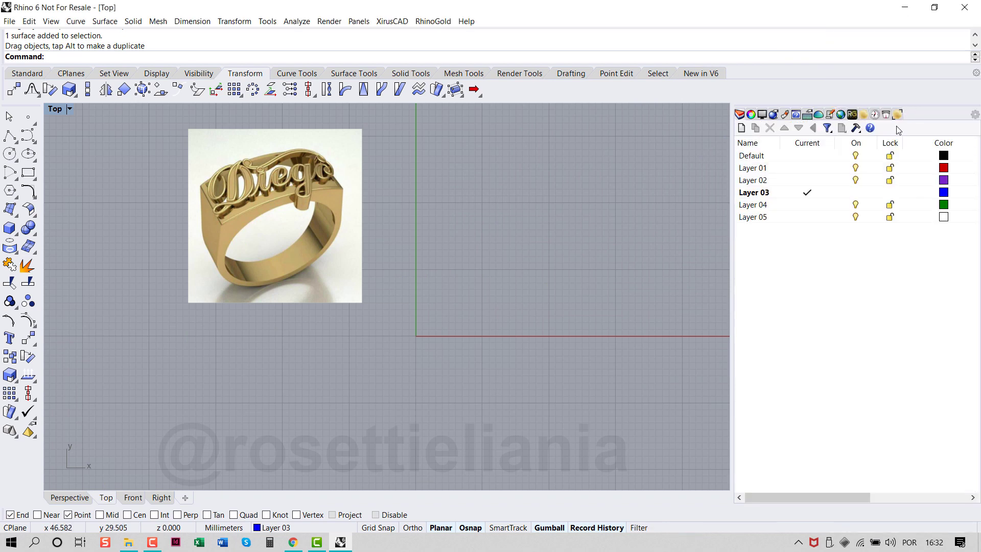
{"action": "right_click", "coordinate": [915, 117]}
{"action": "left_click", "coordinate": [866, 55]}
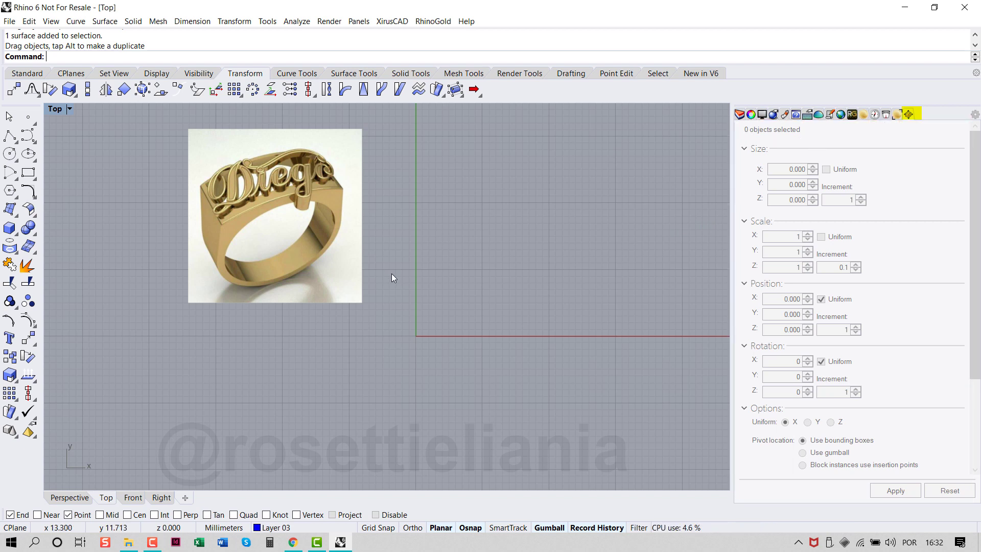
- Set the ring photo's Box Edit X position to 0
{"action": "left_click", "coordinate": [356, 261]}
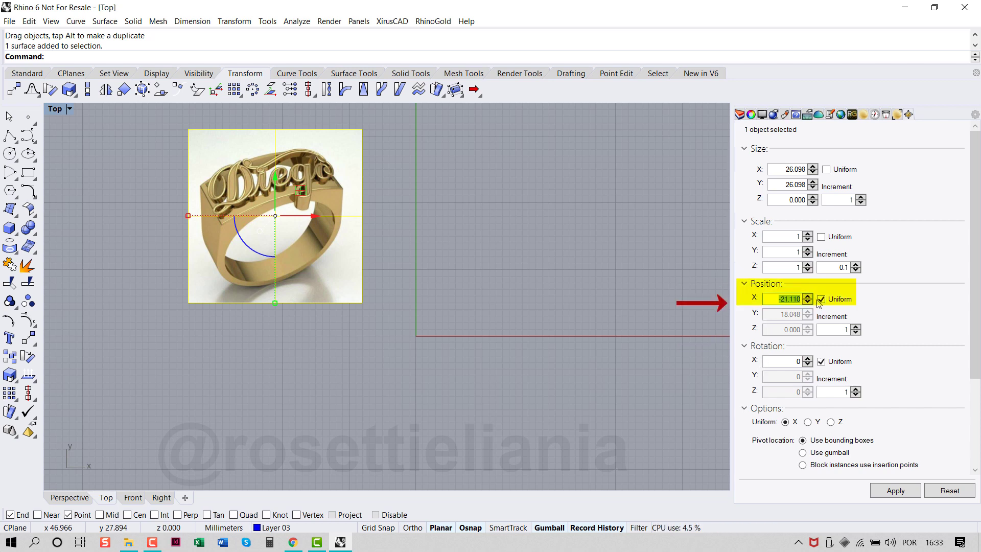
{"action": "type", "text": "0"}
{"action": "key", "text": "Return"}
{"action": "left_click", "coordinate": [593, 211]}
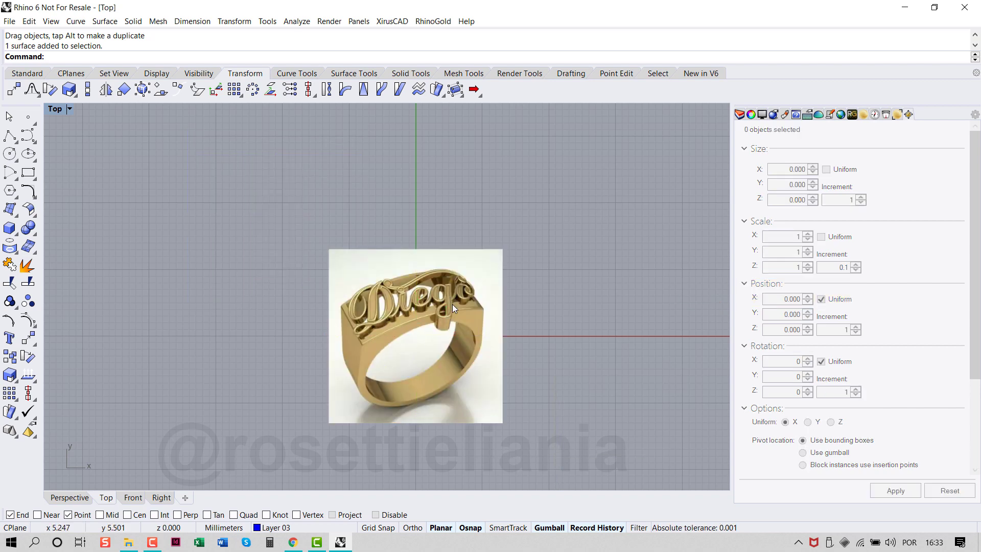
{"action": "left_click", "coordinate": [452, 304]}
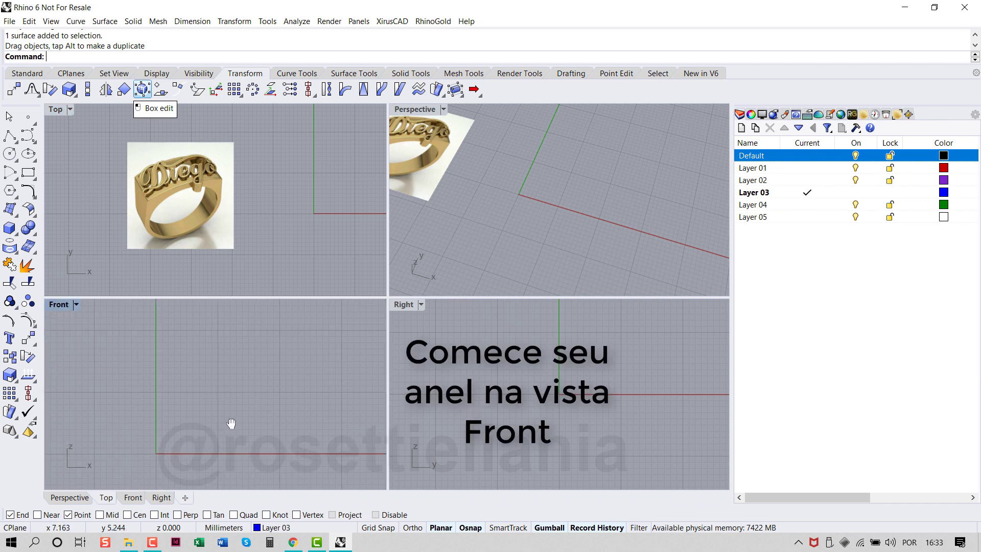
- Switch to the four-view layout and nudge the ring photo up-left in Top
{"action": "left_click", "coordinate": [291, 408]}
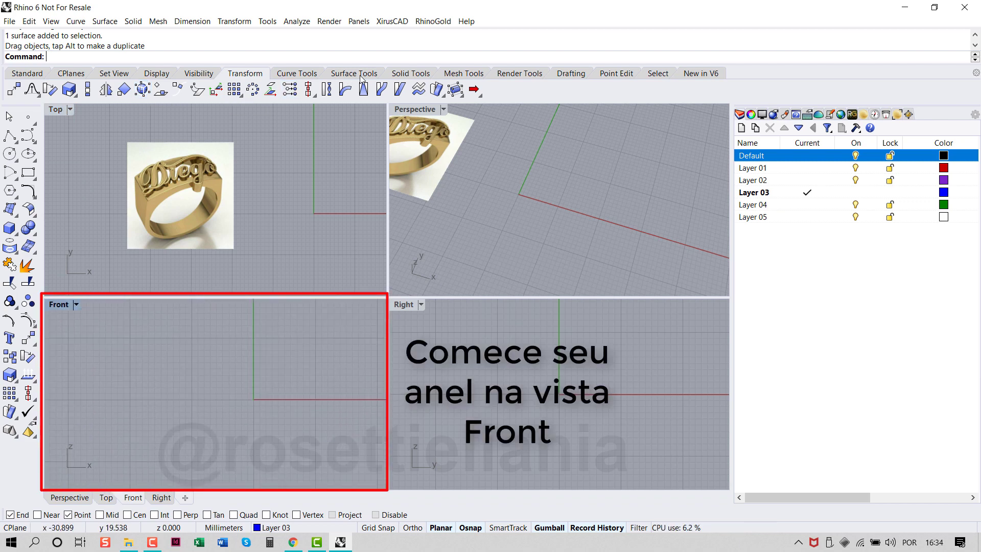
{"action": "left_click_drag", "start_coordinate": [213, 211], "coordinate": [182, 190]}
{"action": "left_click", "coordinate": [312, 128]}
- Draw a 17.83 mm diameter circle centred at 0 in the Front view
{"action": "left_click", "coordinate": [297, 73]}
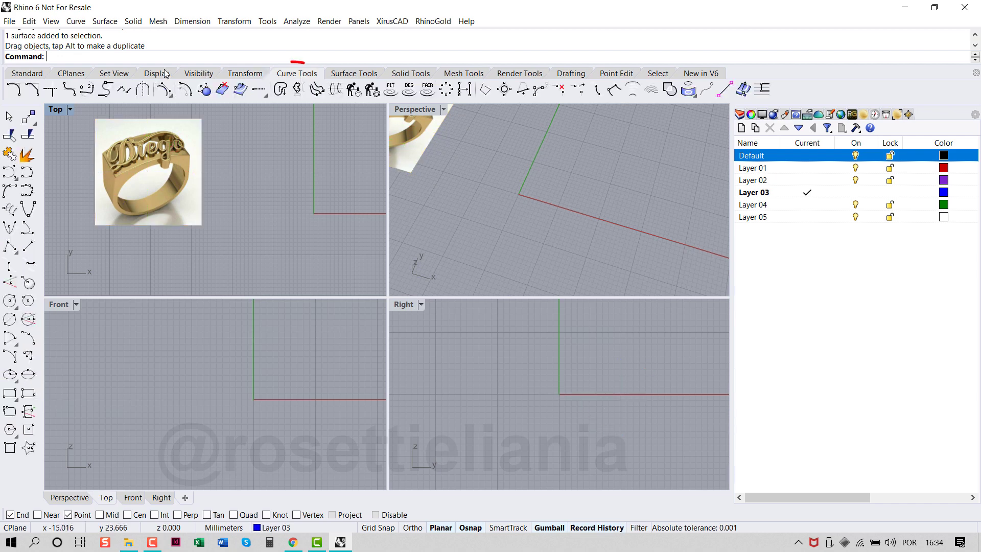
{"action": "left_click", "coordinate": [10, 301]}
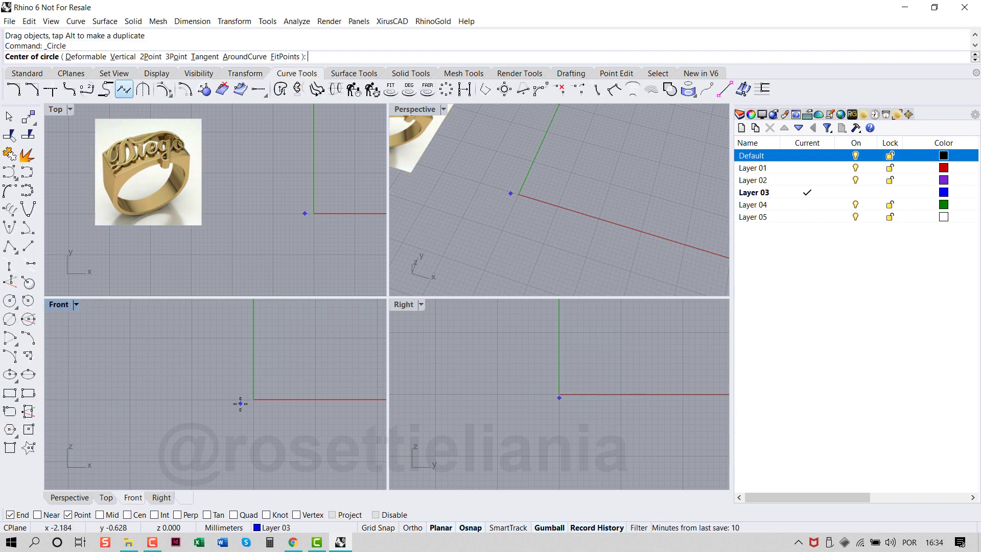
{"action": "type", "text": "0"}
{"action": "key", "text": "Return"}
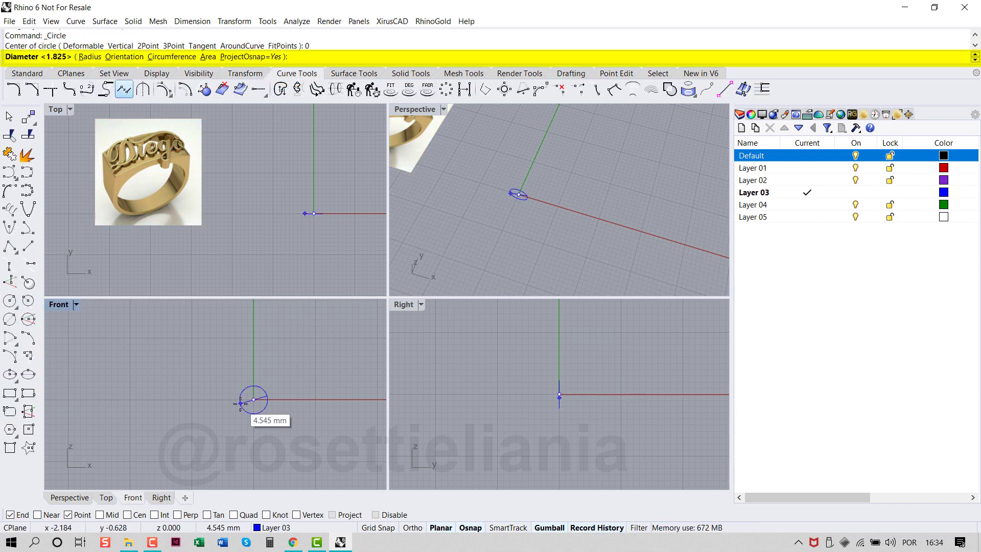
{"action": "type", "text": "17.8"}
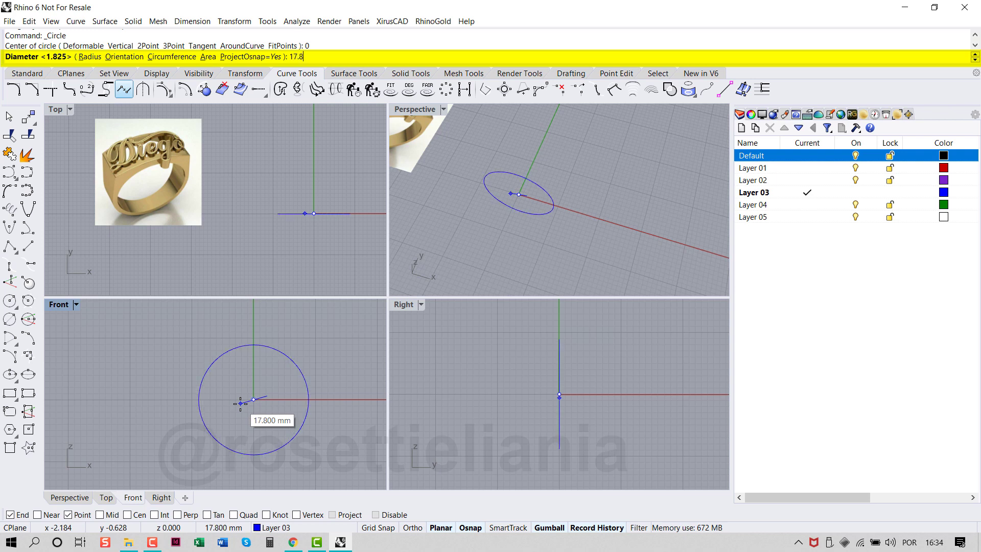
{"action": "type", "text": "3"}
{"action": "key", "text": "Return"}
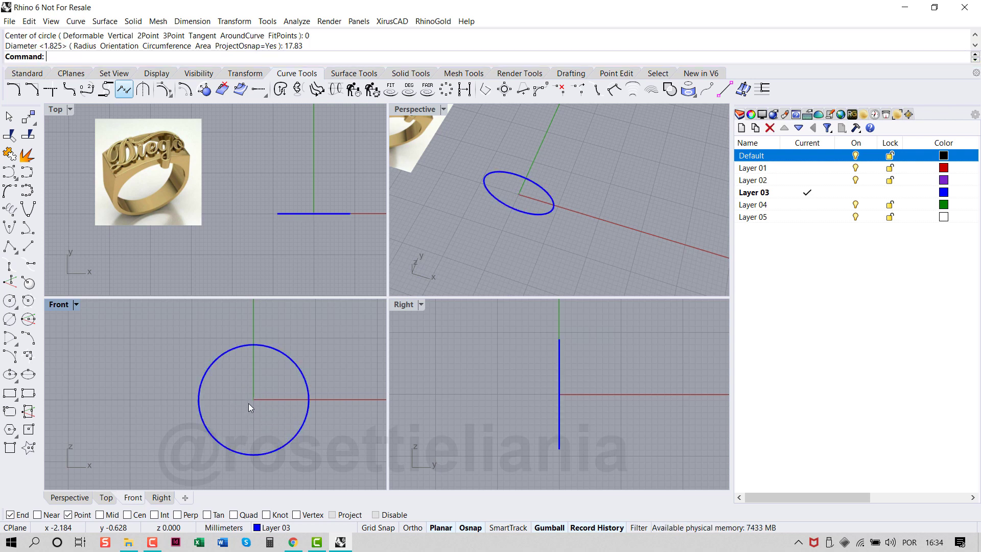
{"action": "left_click", "coordinate": [297, 21]}
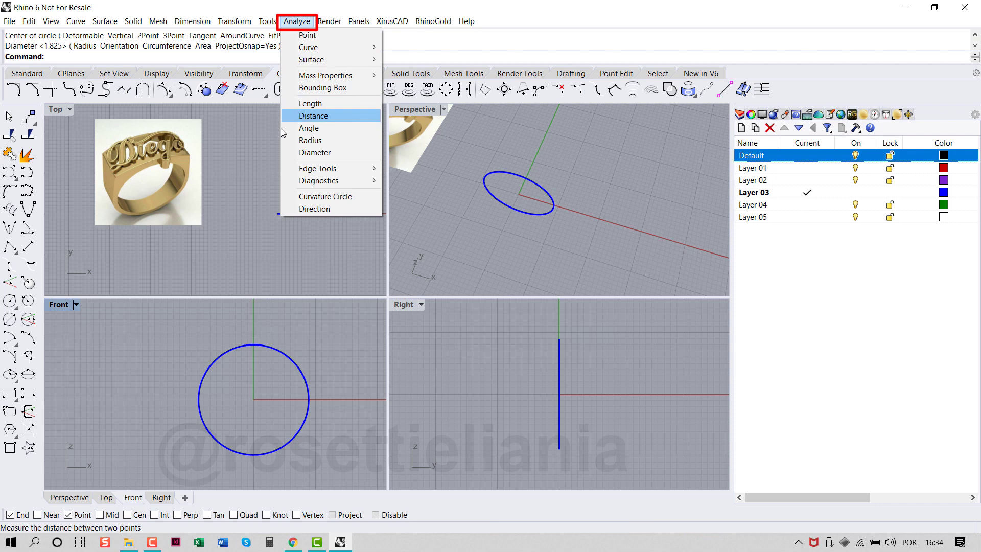
- Measure the photo's letter height (6.534 mm) and stroke thickness (1.170 mm)
{"action": "left_click", "coordinate": [293, 116]}
{"action": "scroll", "coordinate": [101, 152], "scroll_direction": "up", "scroll_amount": 2}
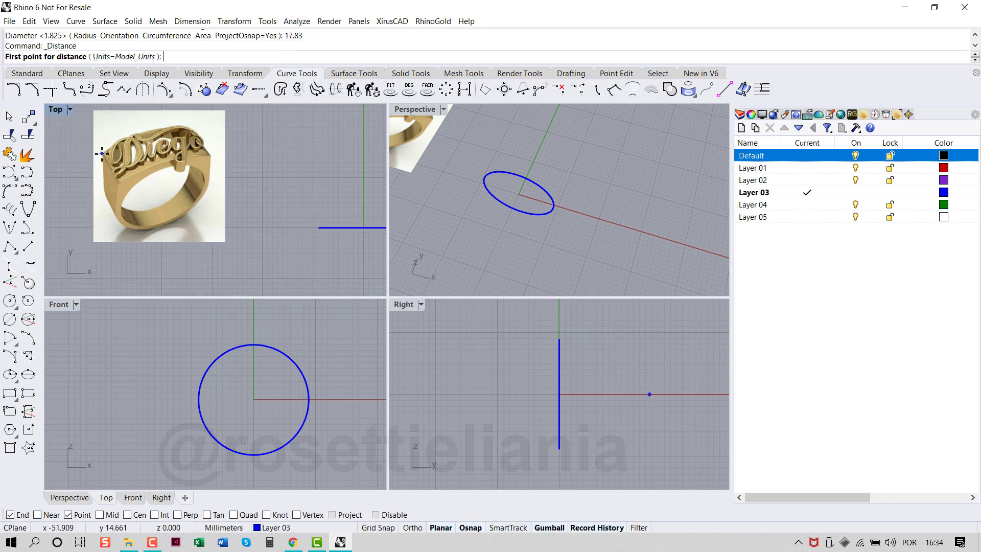
{"action": "left_click", "coordinate": [102, 153]}
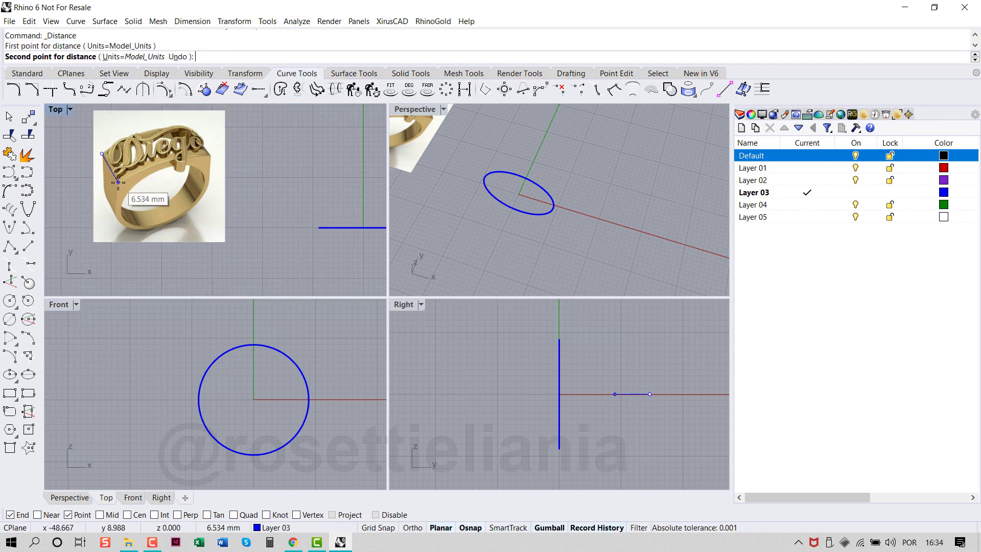
{"action": "left_click", "coordinate": [118, 182]}
{"action": "key", "text": "Return"}
{"action": "scroll", "coordinate": [142, 198], "scroll_direction": "up", "scroll_amount": 2}
{"action": "scroll", "coordinate": [174, 148], "scroll_direction": "up", "scroll_amount": 3}
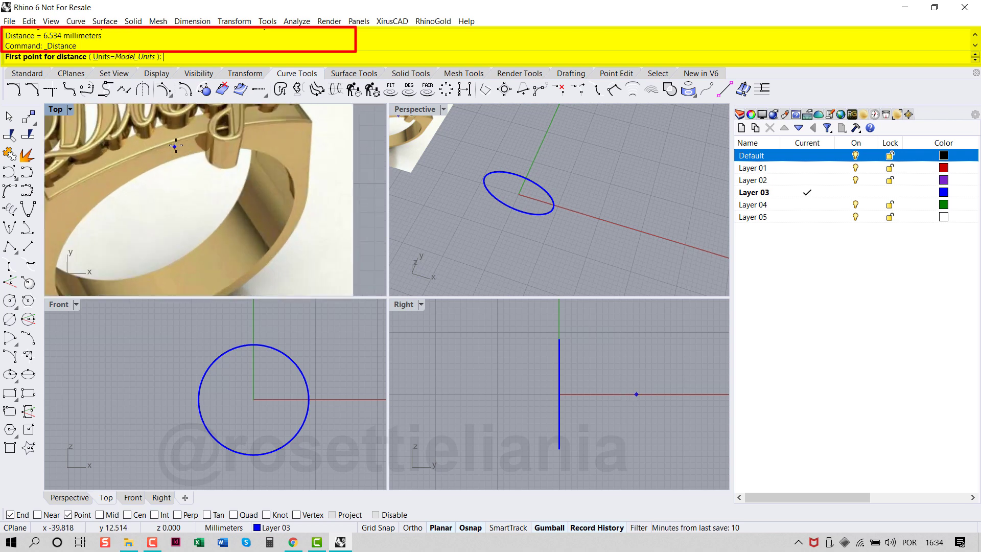
{"action": "left_click", "coordinate": [178, 140]}
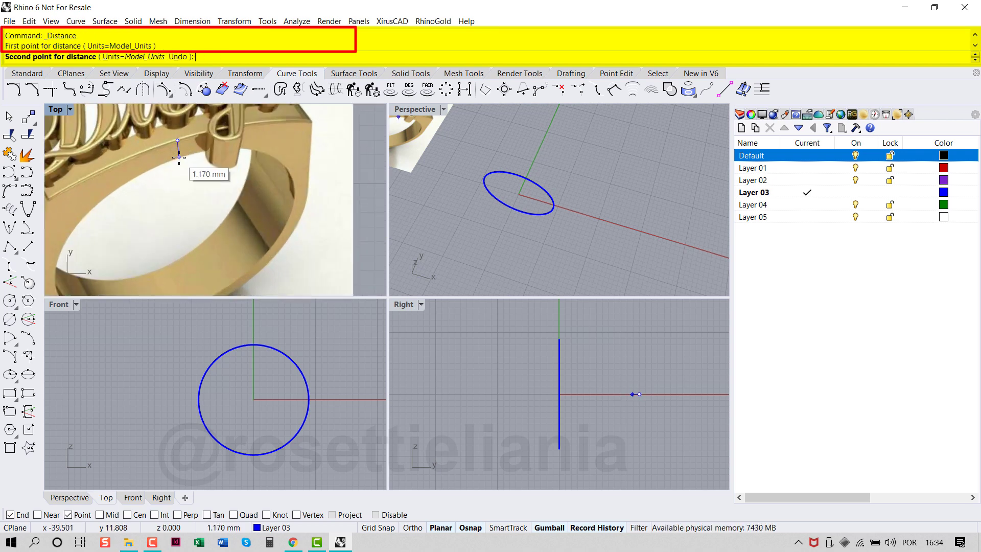
{"action": "left_click", "coordinate": [179, 157]}
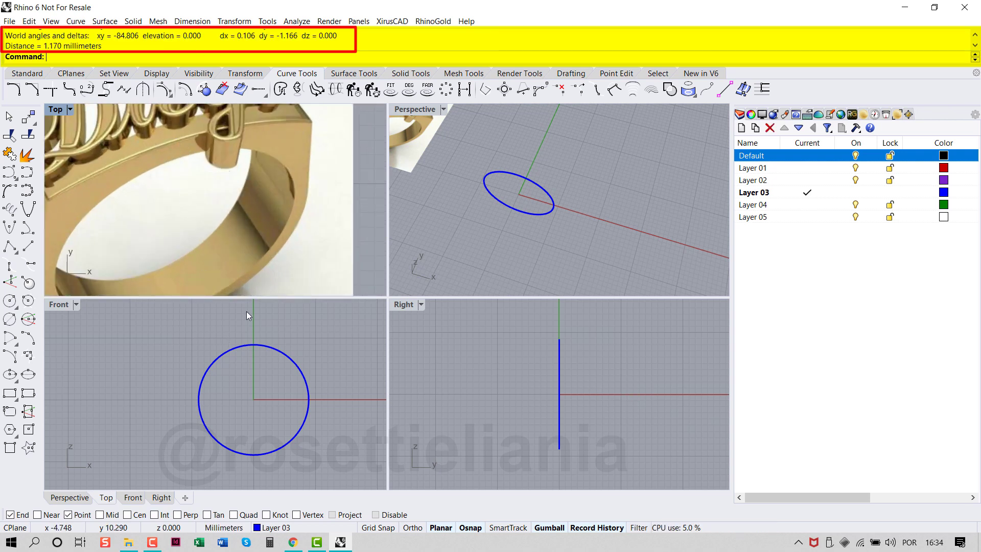
- Offset the ring circle 1.2 mm outward to form the outer circle
{"action": "left_click", "coordinate": [289, 359]}
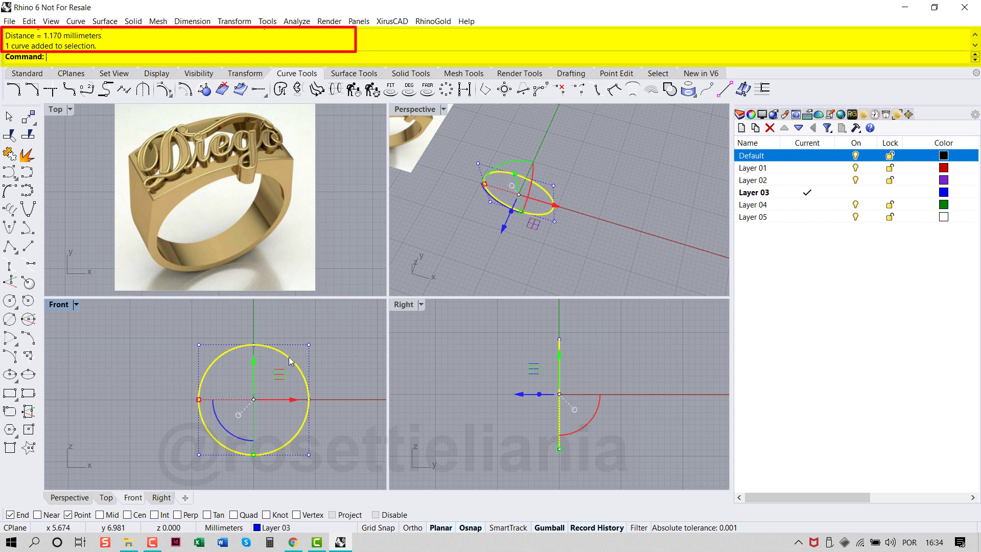
{"action": "left_click", "coordinate": [185, 90]}
{"action": "type", "text": "1.2"}
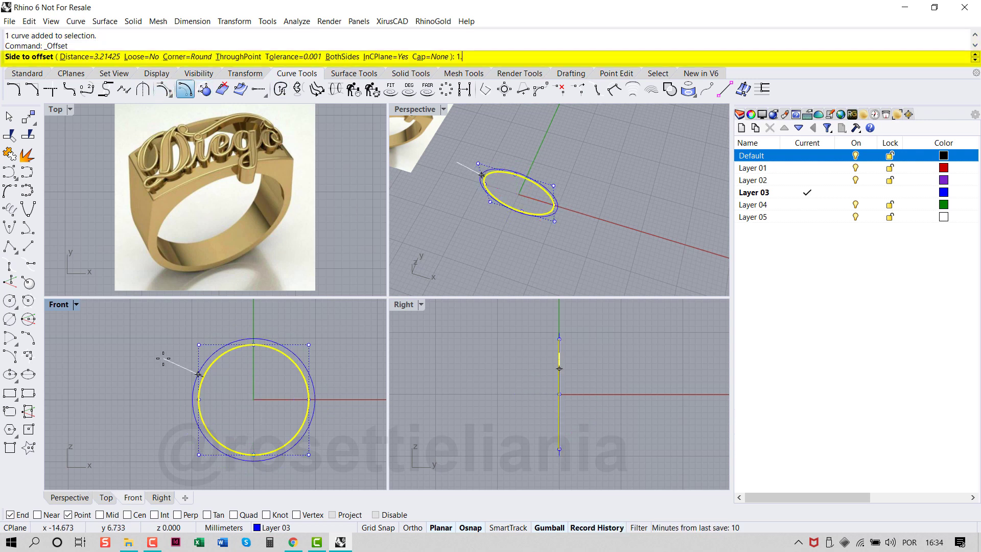
{"action": "key", "text": "Return"}
{"action": "left_click", "coordinate": [164, 357]}
{"action": "left_click", "coordinate": [179, 348]}
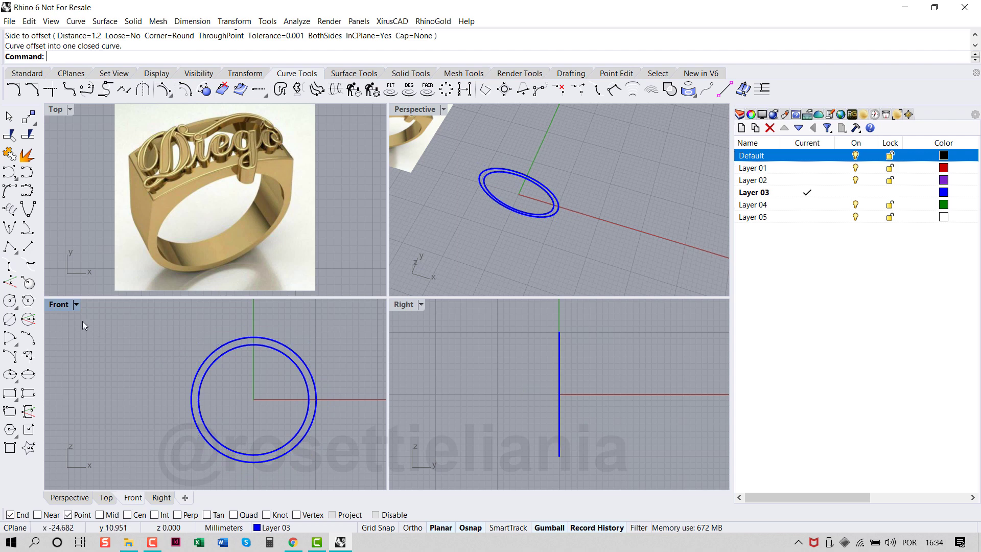
{"action": "double_click", "coordinate": [59, 304]}
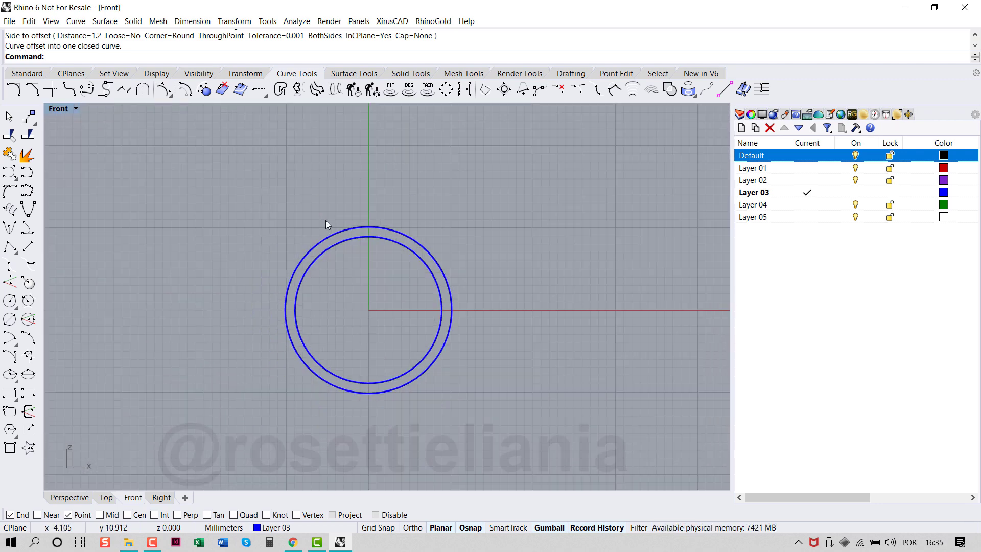
- Draw a vertical line about 11 mm tall from the outer circle's left quadrant using Quad, SmartTrack and Ortho
{"action": "left_click", "coordinate": [28, 246]}
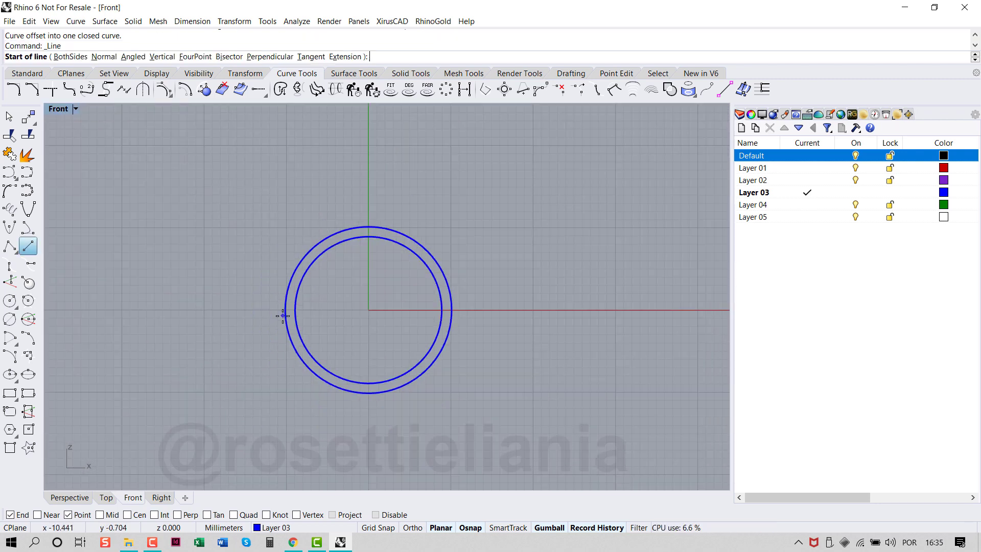
{"action": "left_click", "coordinate": [234, 515]}
{"action": "left_click", "coordinate": [285, 309]}
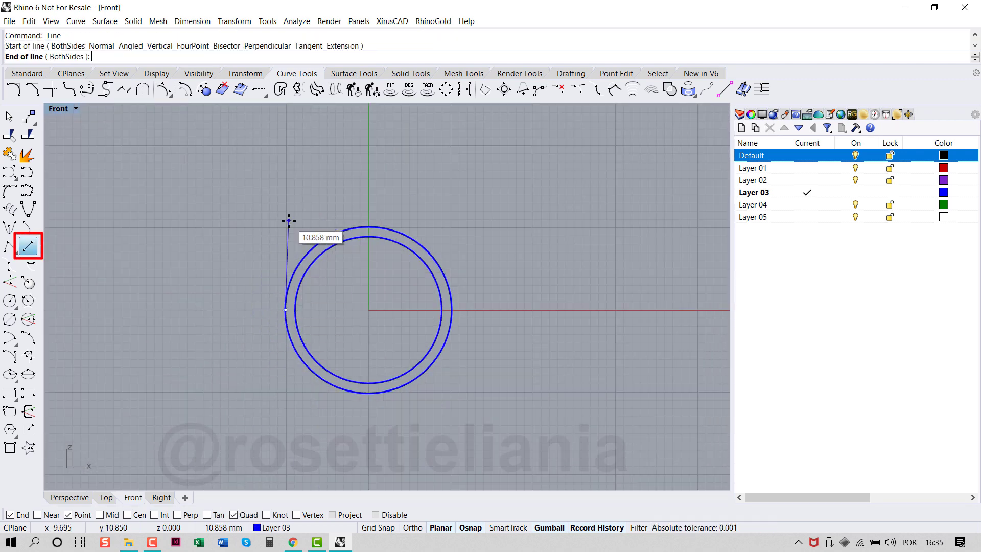
{"action": "scroll", "coordinate": [287, 223], "scroll_direction": "up", "scroll_amount": 1}
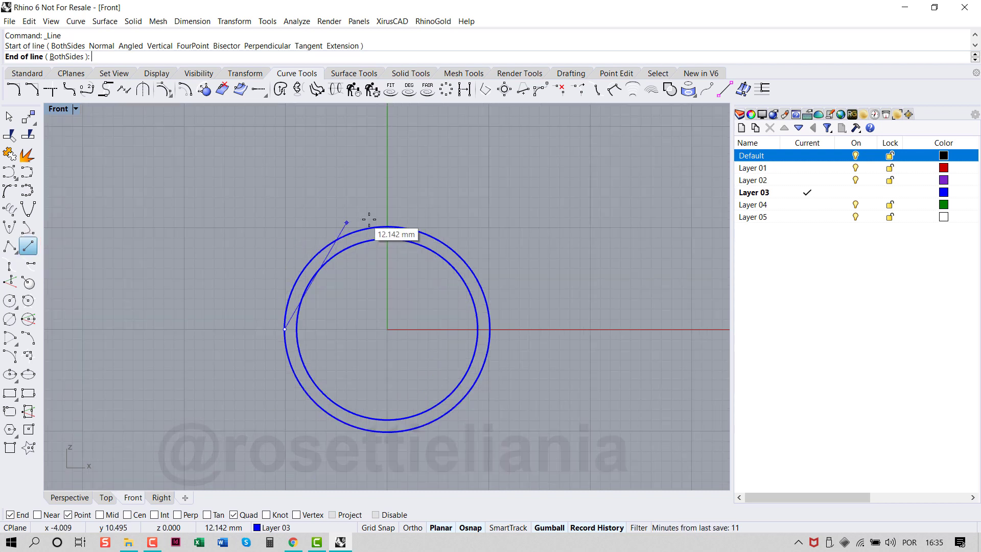
{"action": "left_click", "coordinate": [511, 529]}
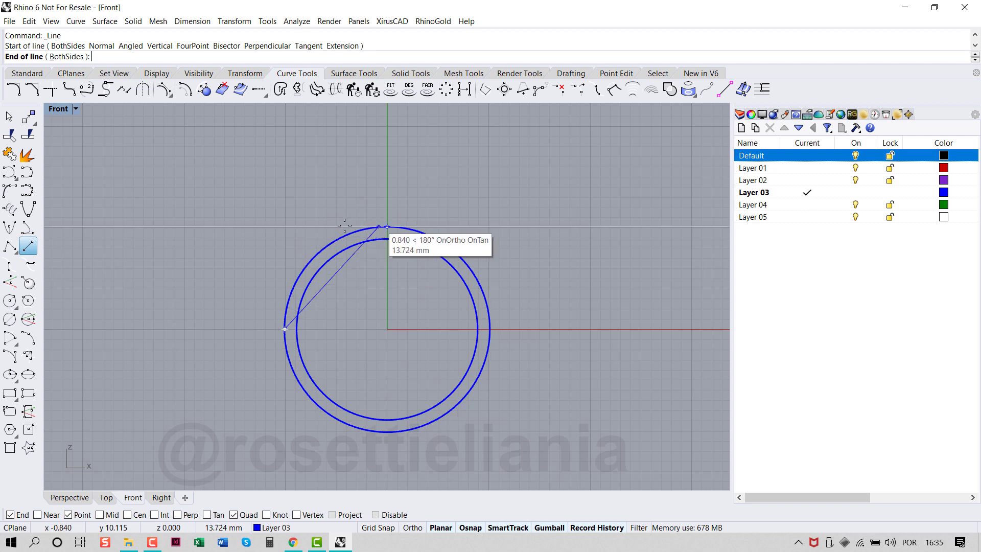
{"action": "key", "text": "F8"}
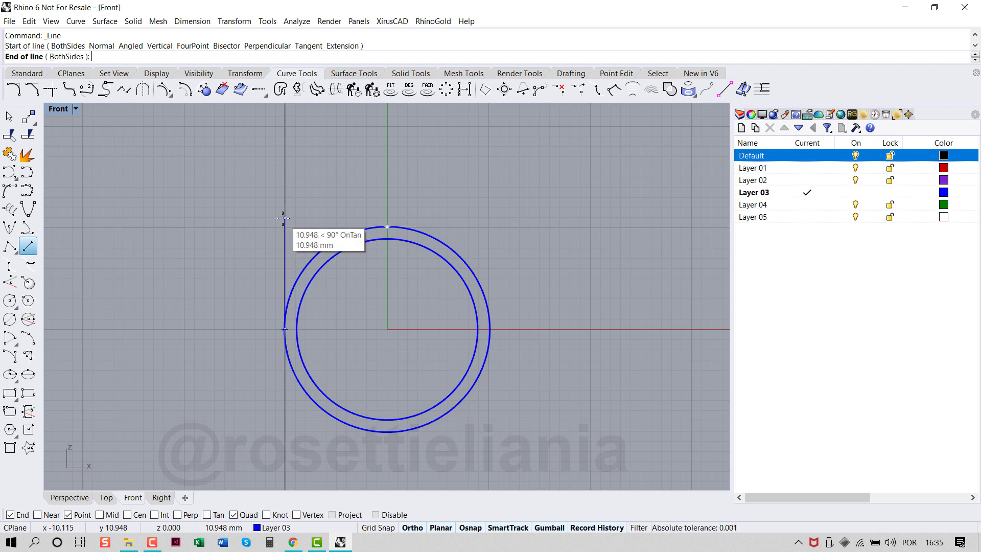
{"action": "left_click", "coordinate": [283, 219]}
{"action": "left_click", "coordinate": [284, 223]}
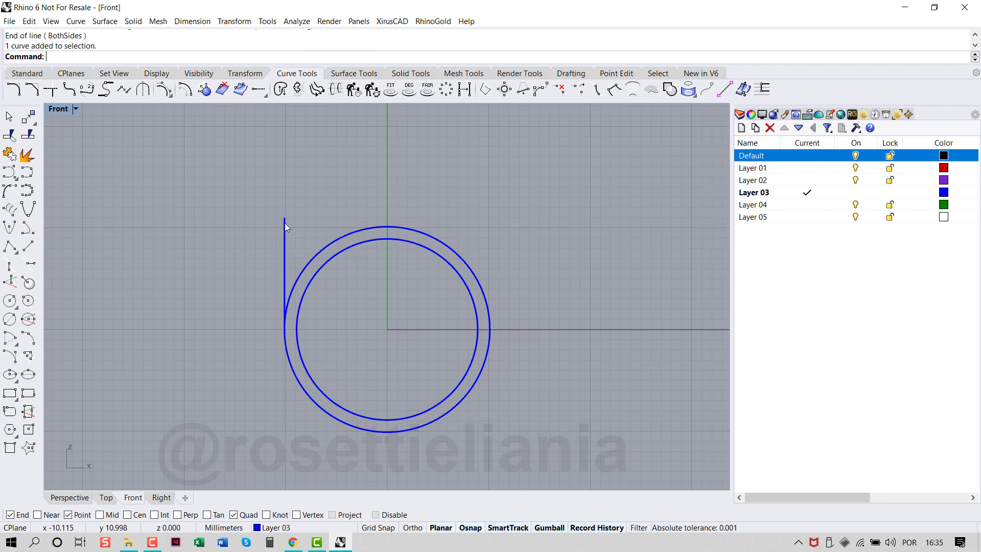
{"action": "left_click", "coordinate": [254, 76]}
- Mirror the vertical line to the right about a vertical axis through 0
{"action": "left_click", "coordinate": [106, 90]}
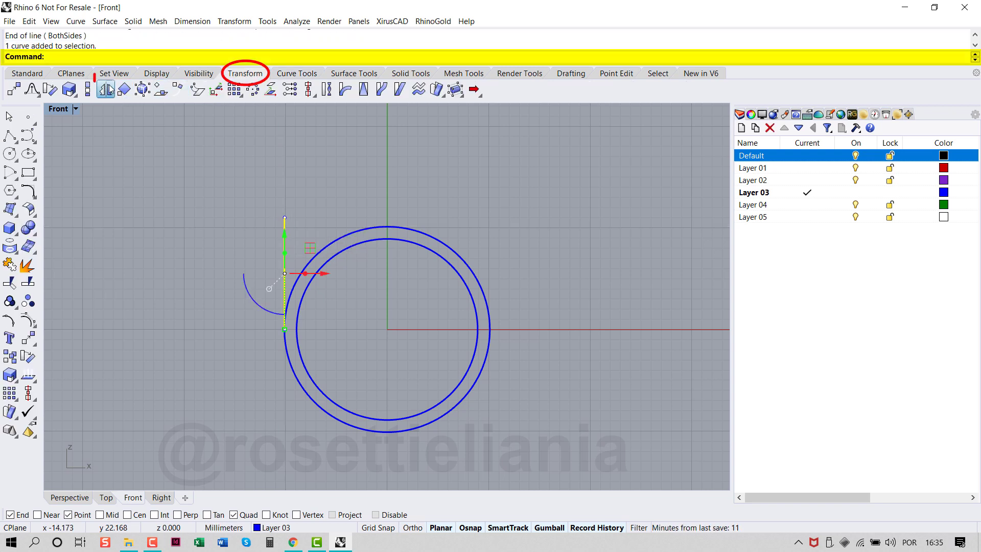
{"action": "type", "text": "0"}
{"action": "key", "text": "Return"}
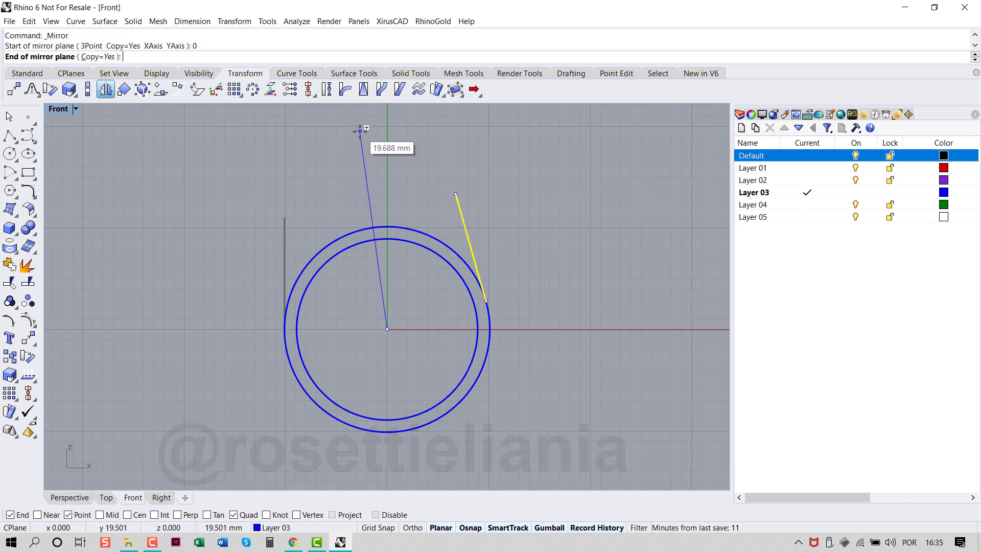
{"action": "left_click", "coordinate": [358, 129], "text": "shift"}
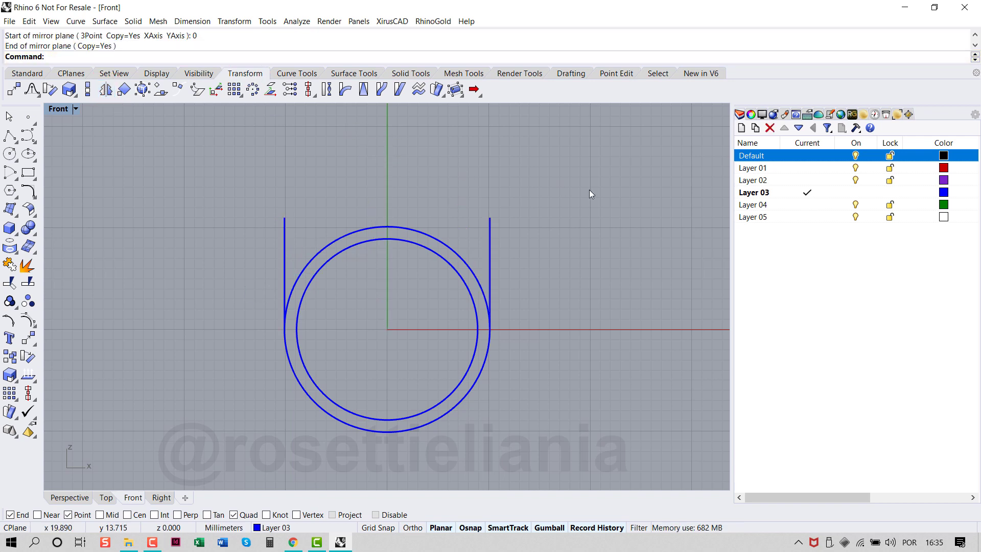
- Trim away the outer circle's top arc between the two vertical lines
{"action": "left_click", "coordinate": [10, 282]}
{"action": "left_click", "coordinate": [309, 259]}
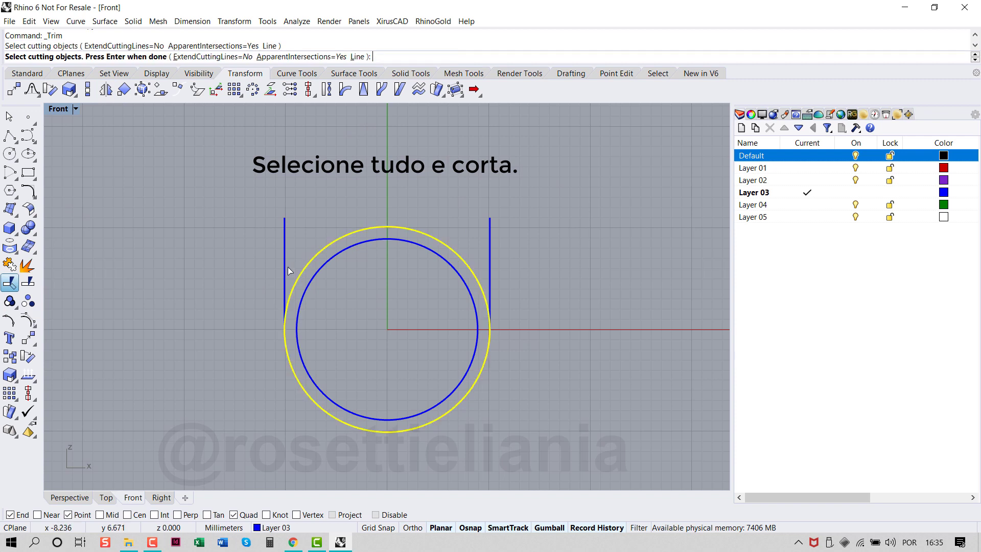
{"action": "left_click", "coordinate": [287, 267]}
{"action": "left_click", "coordinate": [490, 270]}
{"action": "key", "text": "Return"}
{"action": "left_click", "coordinate": [488, 275]}
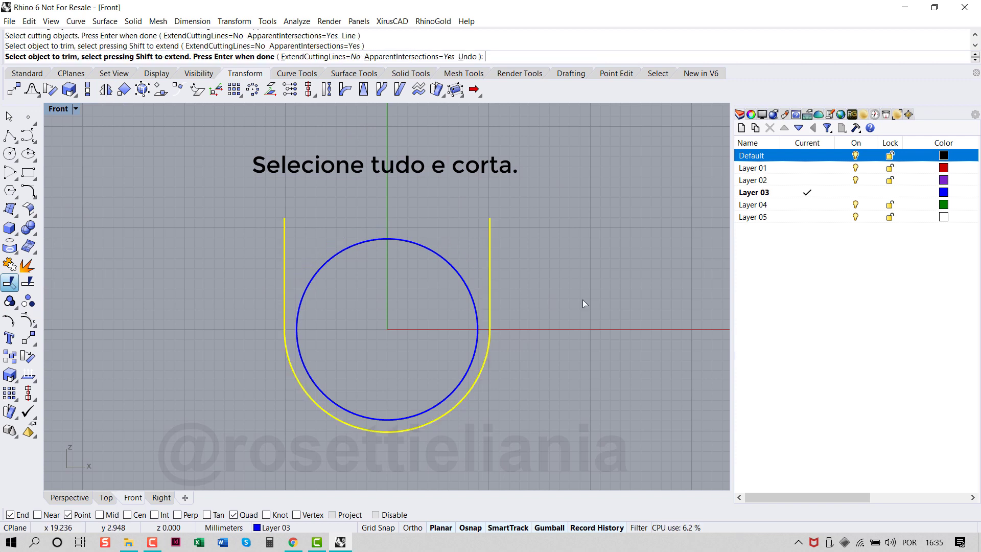
{"action": "key", "text": "Return"}
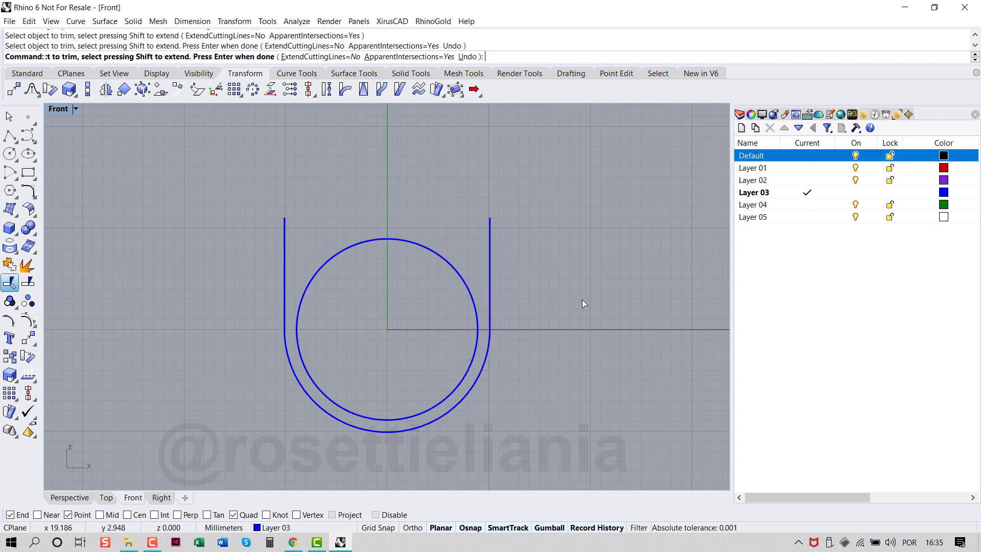
{"action": "key", "text": "Return"}
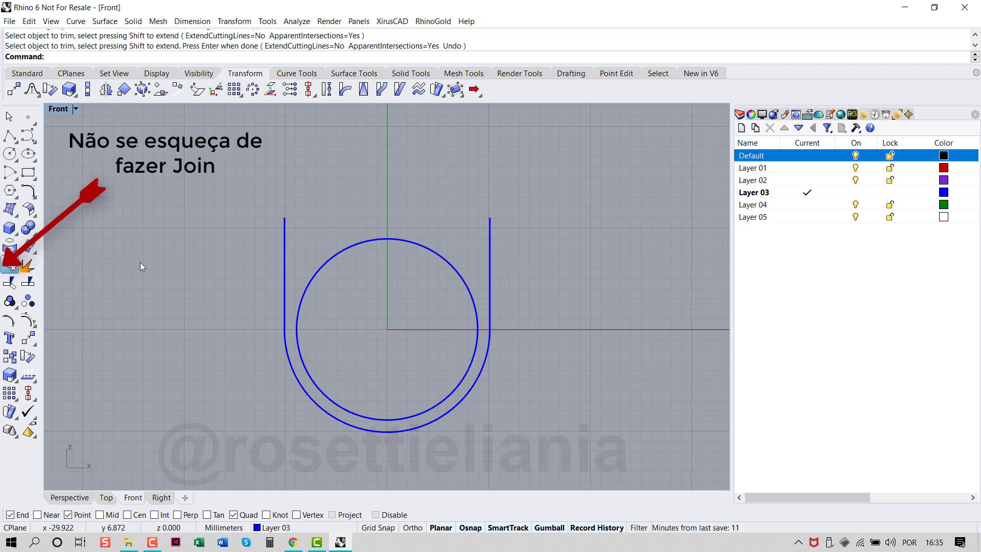
- Join the left line, trimmed outer arc and right line into one U-shaped curve
{"action": "left_click", "coordinate": [10, 264]}
{"action": "left_click", "coordinate": [285, 267]}
{"action": "left_click", "coordinate": [485, 358]}
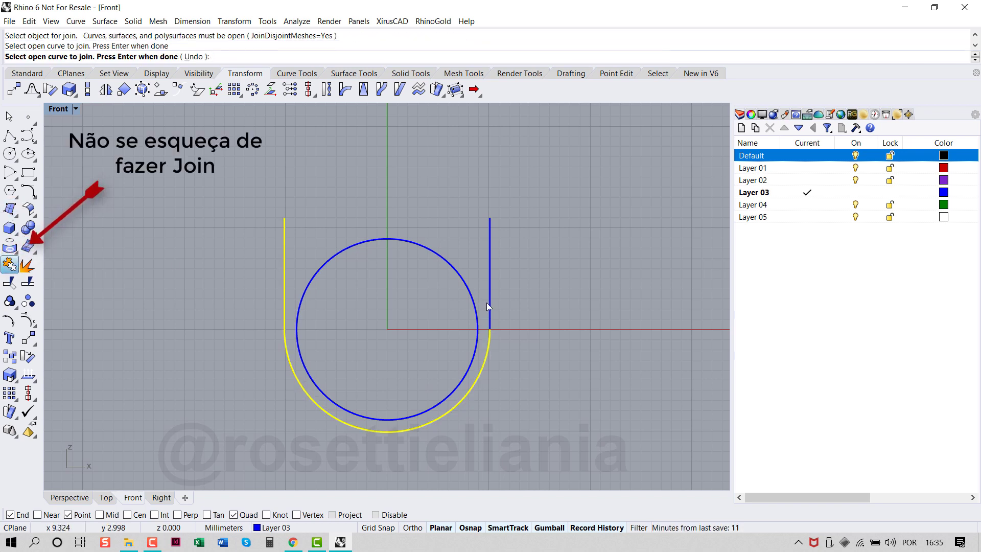
{"action": "left_click", "coordinate": [487, 299]}
{"action": "key", "text": "Return"}
{"action": "right_click_drag", "start_coordinate": [529, 302], "coordinate": [541, 290]}
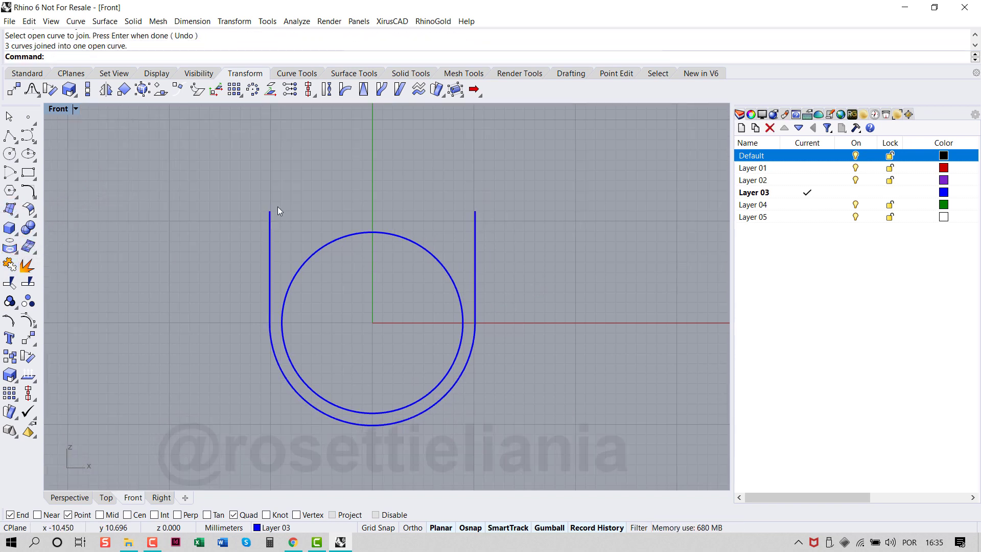
{"action": "left_click", "coordinate": [311, 75]}
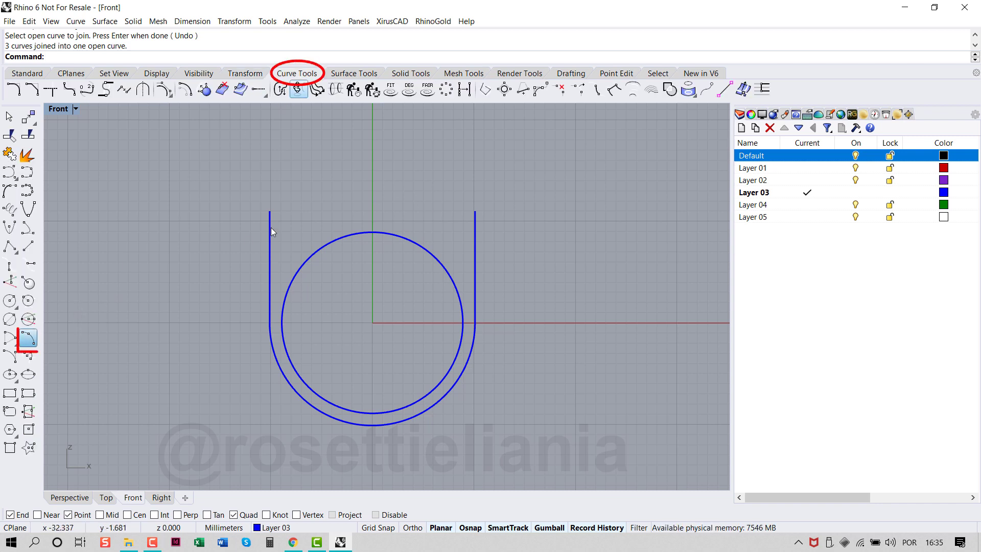
- Draw an arc across the two line tops and join it into a closed ring profile
{"action": "left_click", "coordinate": [28, 338]}
{"action": "left_click", "coordinate": [270, 211]}
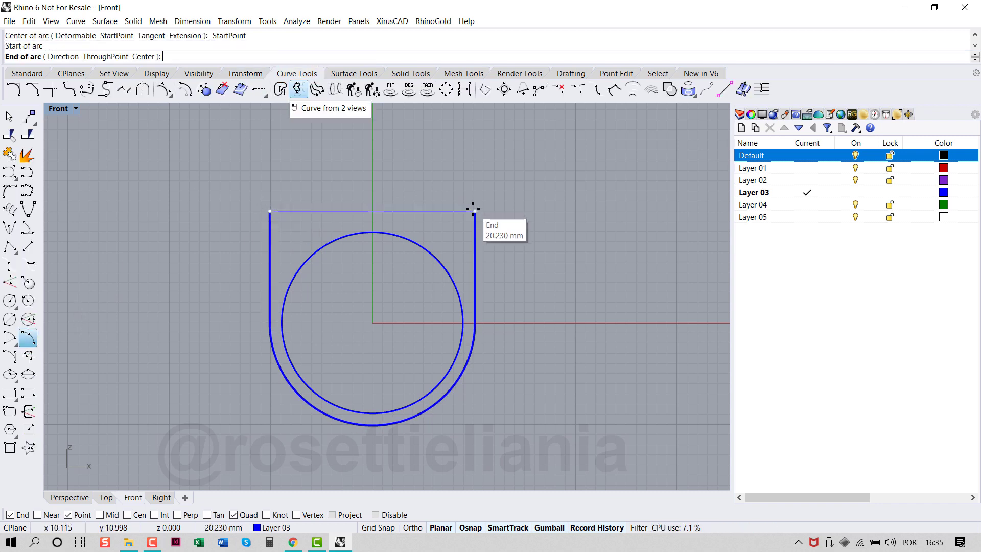
{"action": "left_click", "coordinate": [473, 209]}
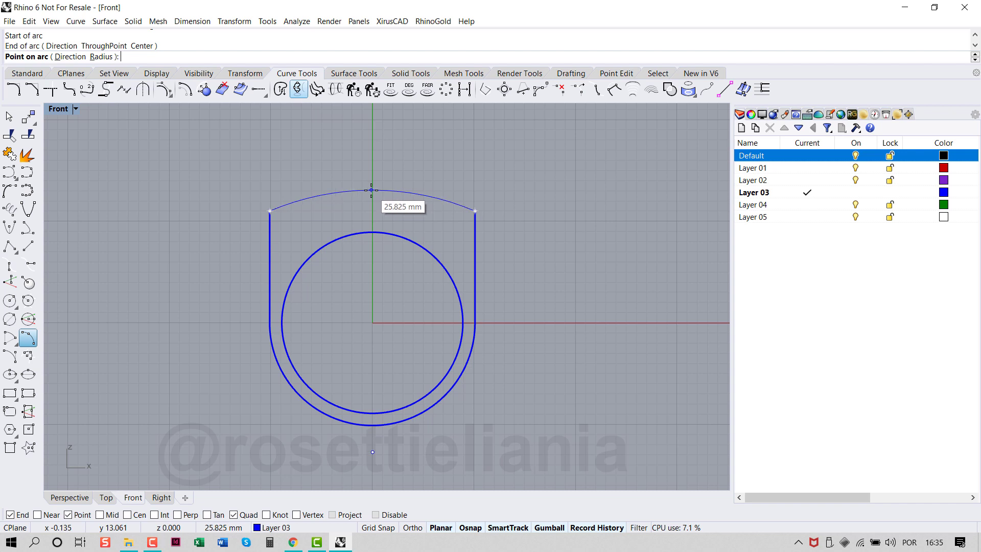
{"action": "left_click", "coordinate": [372, 190]}
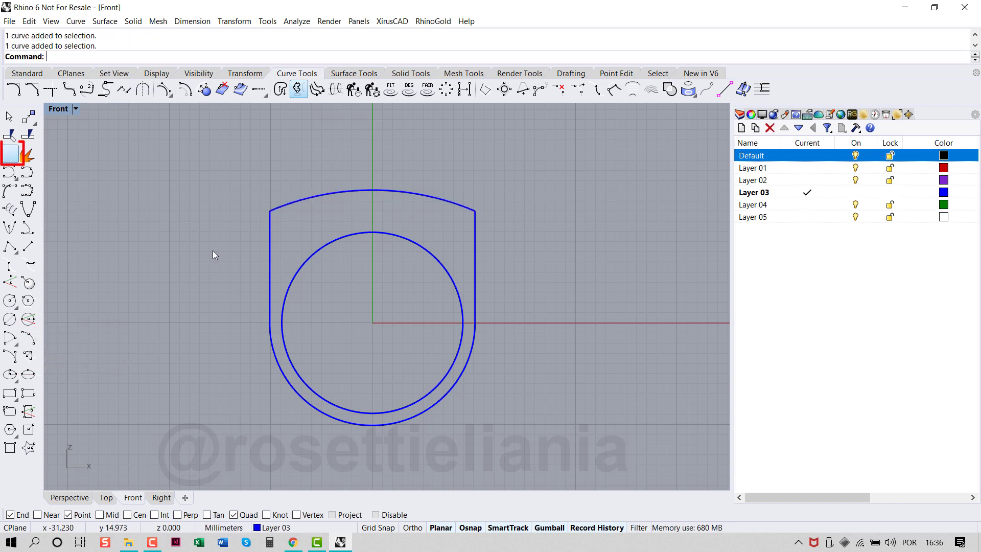
{"action": "key", "text": "ctrl+j"}
{"action": "left_click", "coordinate": [269, 263]}
{"action": "left_click", "coordinate": [293, 201]}
{"action": "key", "text": "Return"}
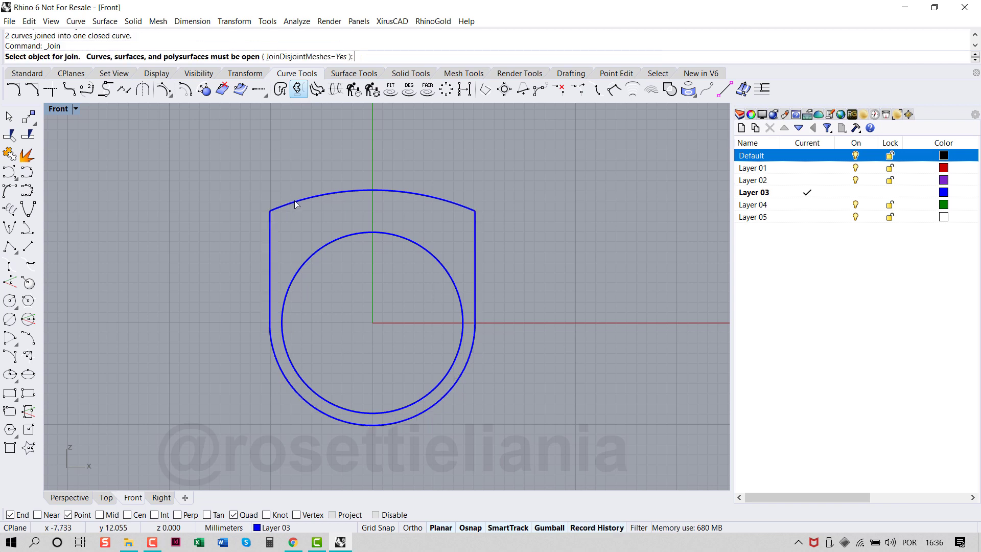
- Lower the profile's three top control points about 1.4 mm
{"action": "key", "text": "Escape"}
{"action": "left_click", "coordinate": [323, 199]}
{"action": "left_click_drag", "start_coordinate": [204, 136], "coordinate": [534, 227]}
{"action": "left_click_drag", "start_coordinate": [373, 150], "coordinate": [376, 169]}
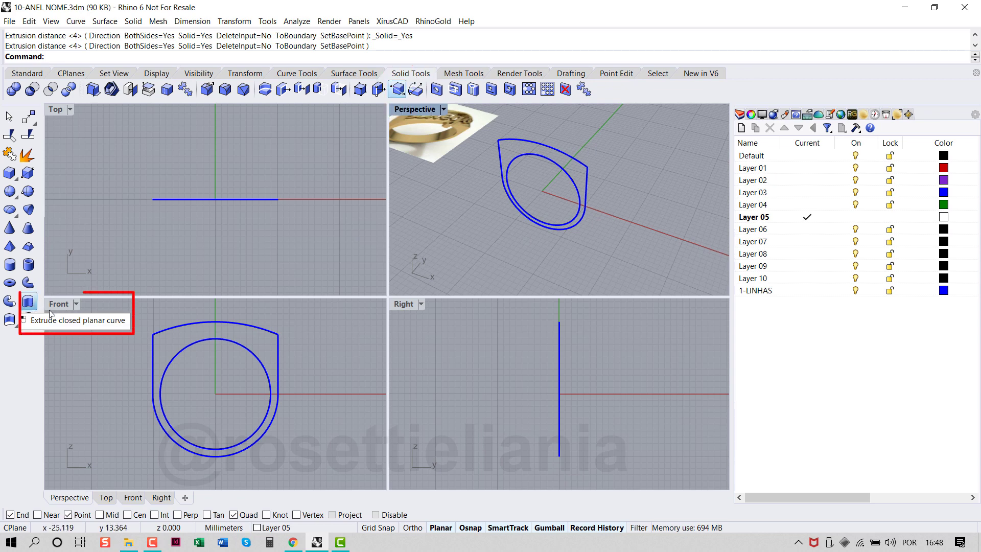
- Extrude both ring profile curves as a solid, 4 mm to each side
{"action": "left_click", "coordinate": [29, 302]}
{"action": "left_click_drag", "start_coordinate": [306, 350], "coordinate": [256, 360]}
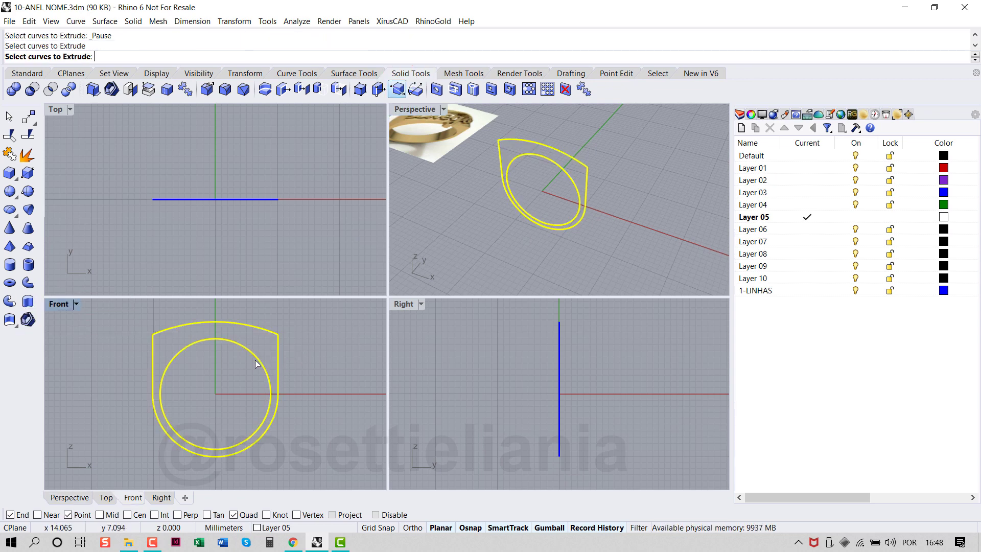
{"action": "right_click", "coordinate": [454, 377]}
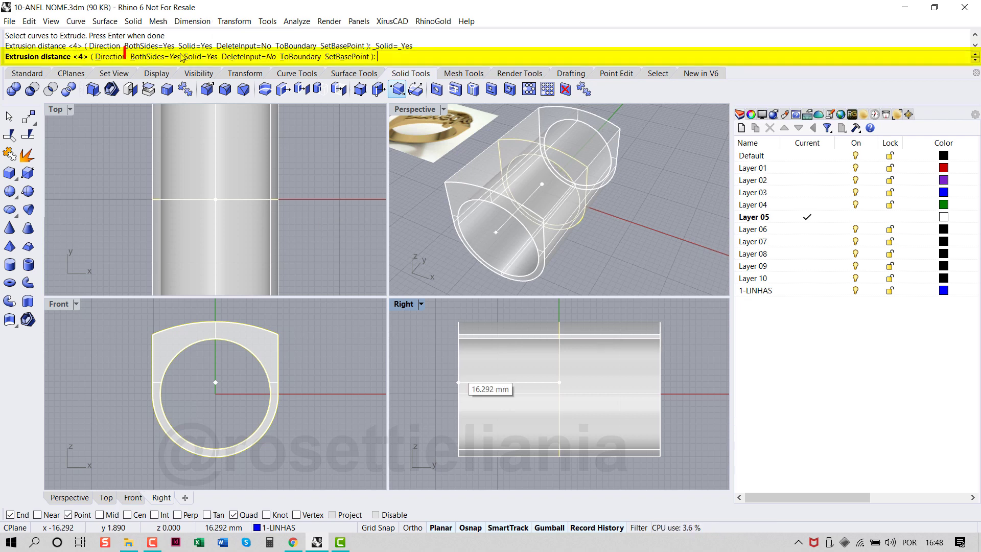
{"action": "type", "text": "4"}
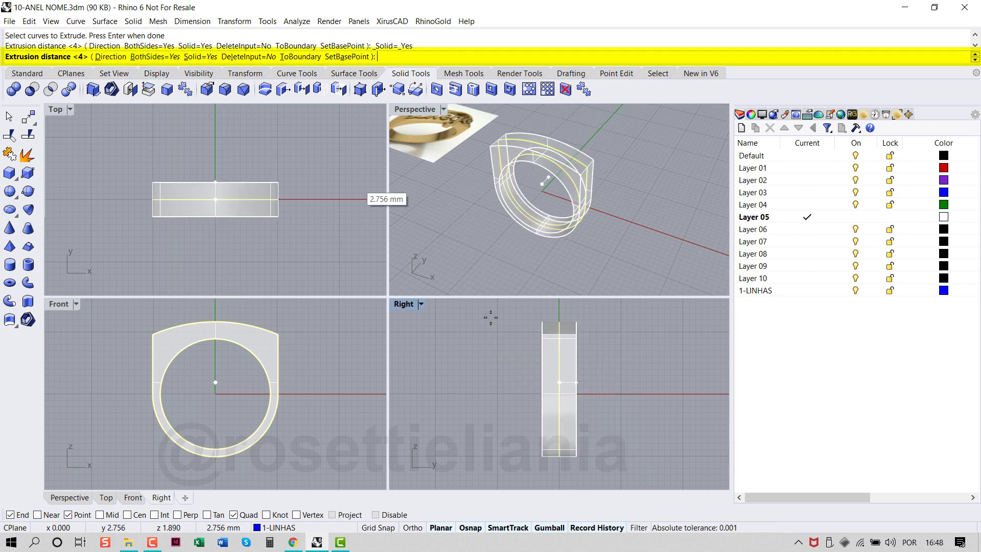
{"action": "key", "text": "Return"}
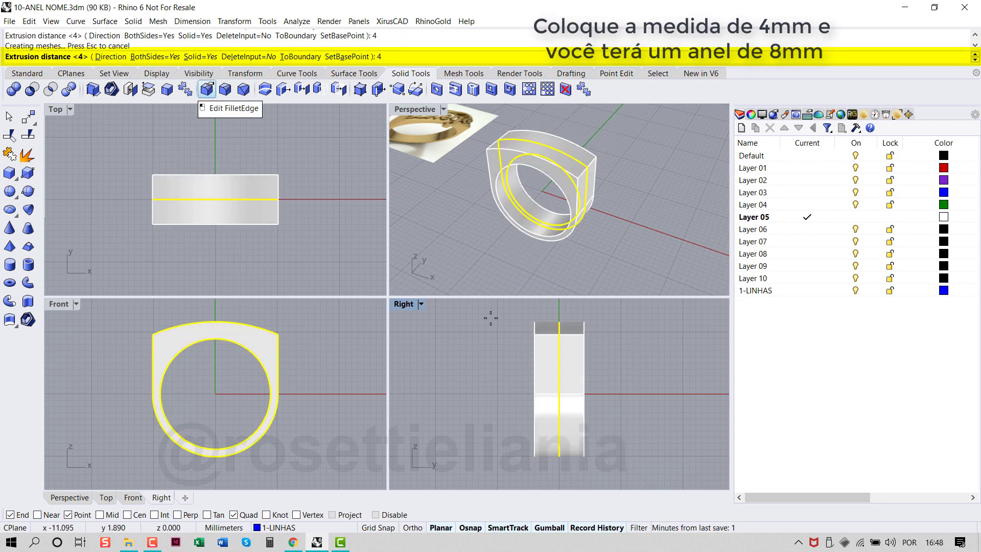
{"action": "mouse_move", "coordinate": [622, 221]}
{"action": "right_mouse_down"}
{"action": "mouse_move", "coordinate": [596, 211]}
{"action": "mouse_move", "coordinate": [619, 215]}
{"action": "right_mouse_up"}
{"action": "right_click_drag", "start_coordinate": [482, 141], "coordinate": [518, 200], "text": "shift"}
{"action": "right_click_drag", "start_coordinate": [243, 173], "coordinate": [325, 205]}
{"action": "scroll", "coordinate": [322, 200], "scroll_direction": "down", "scroll_amount": 4}
{"action": "scroll", "coordinate": [124, 151], "scroll_direction": "up", "scroll_amount": 2}
{"action": "right_click_drag", "start_coordinate": [587, 225], "coordinate": [599, 229]}
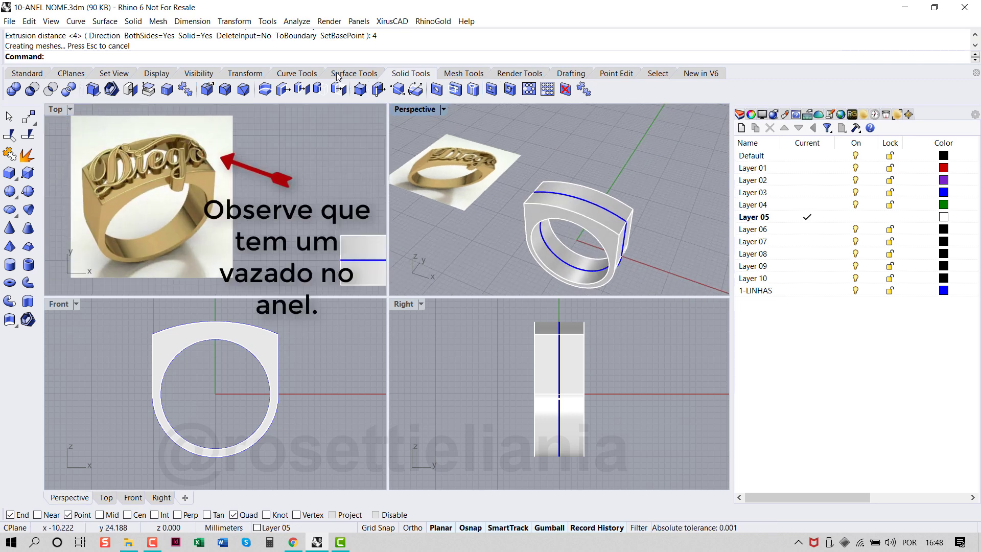
- Make Layer 02 current and draw a 3-point rectangle over the ring's flat top
{"action": "left_click", "coordinate": [302, 75]}
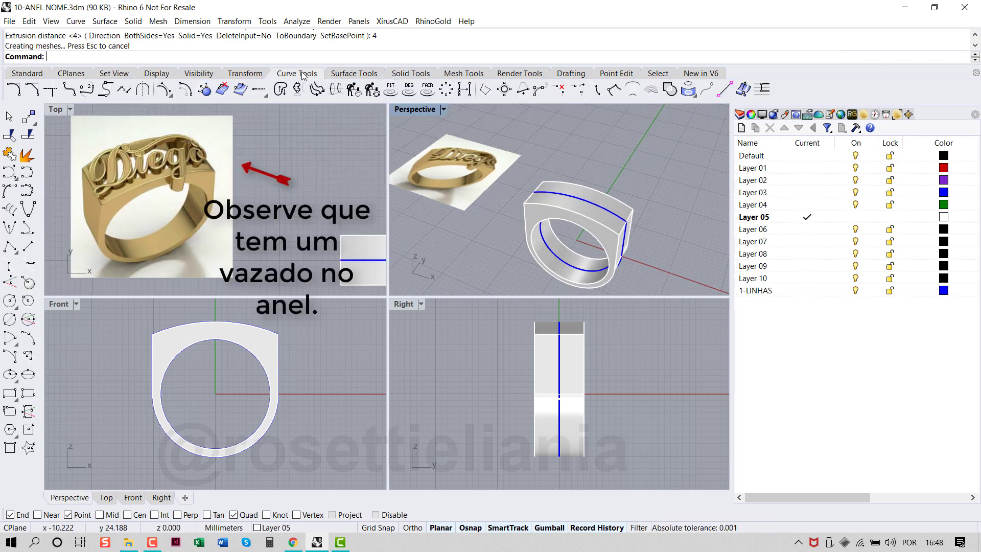
{"action": "left_click", "coordinate": [293, 529]}
{"action": "left_click", "coordinate": [269, 407]}
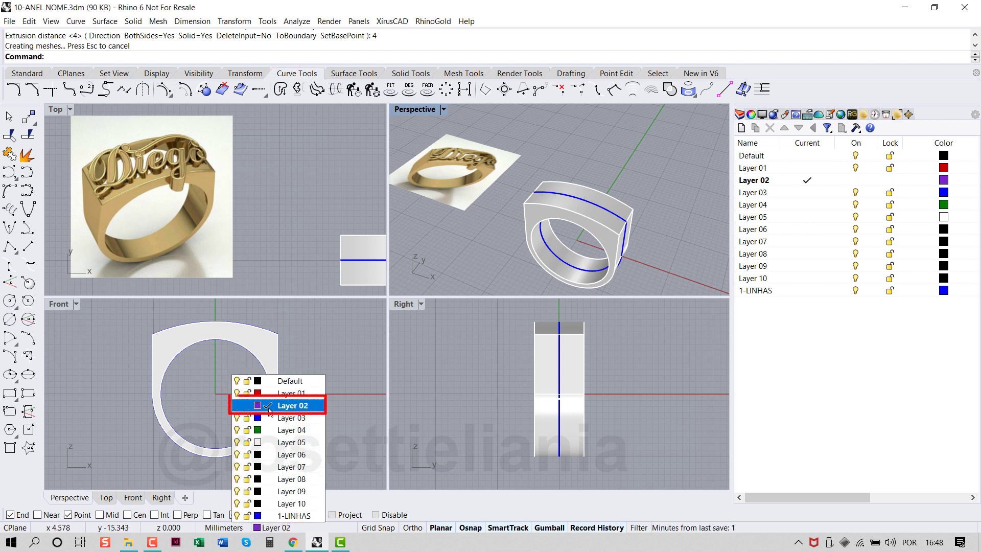
{"action": "left_click", "coordinate": [28, 393]}
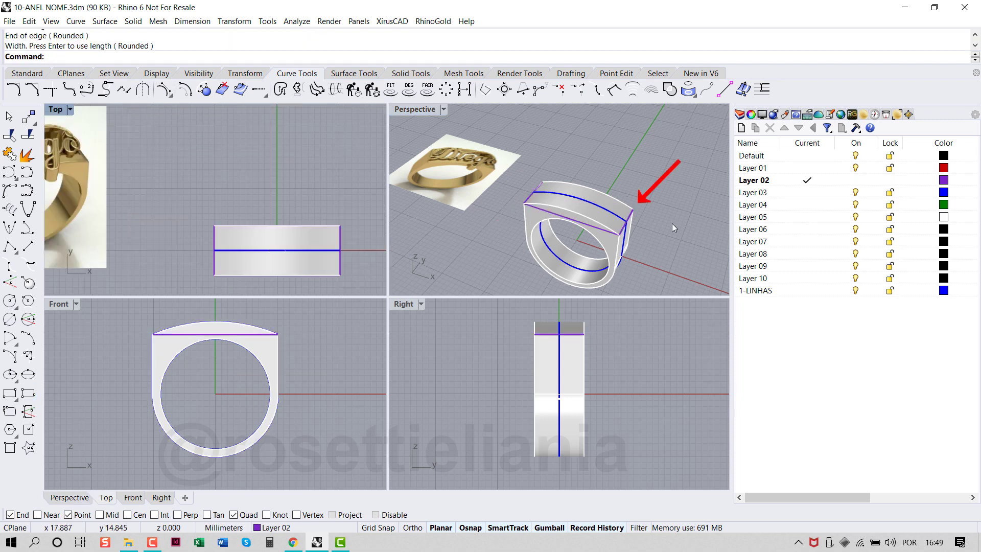
{"action": "left_click", "coordinate": [599, 235]}
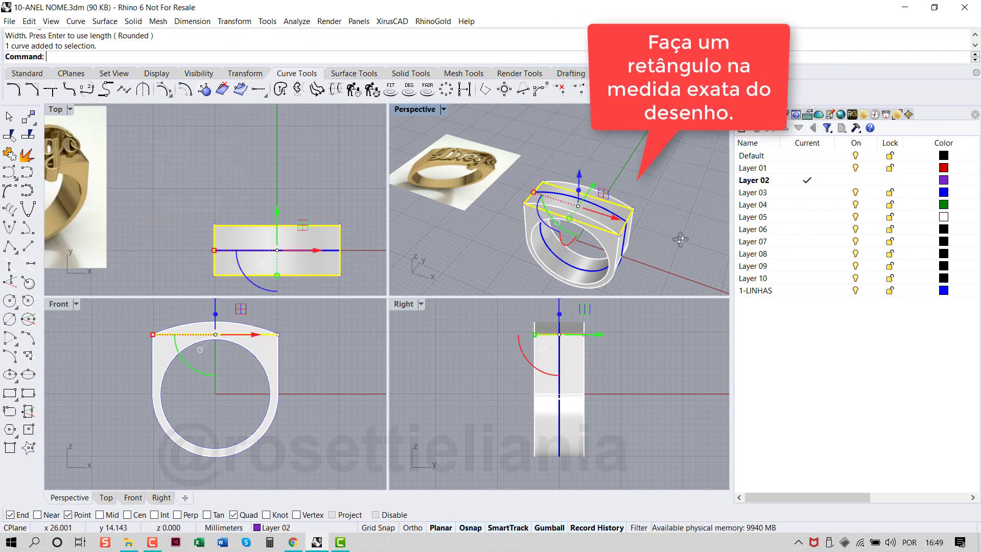
- Set the Front view to Wireframe and center it on the ring top
{"action": "right_click_drag", "start_coordinate": [598, 235], "coordinate": [682, 206]}
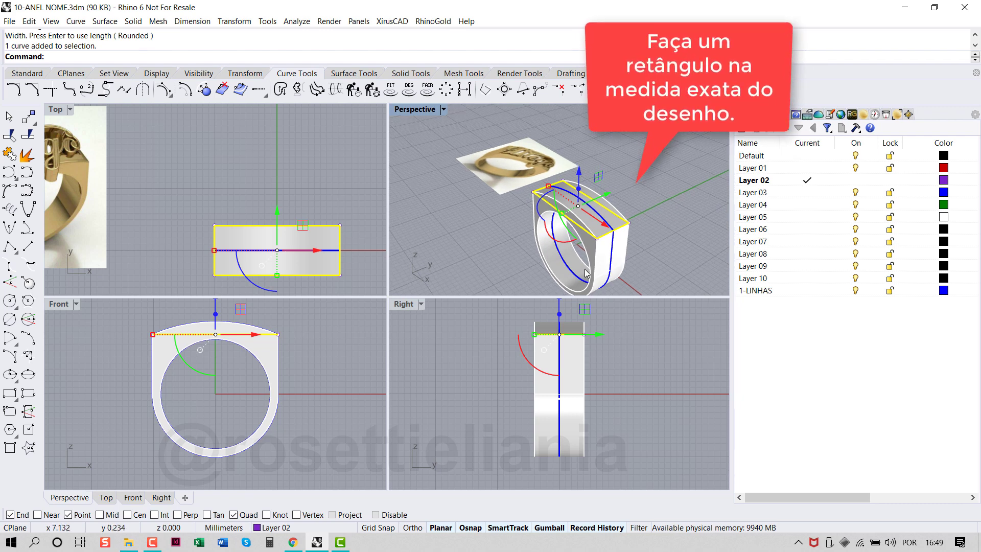
{"action": "right_click_drag", "start_coordinate": [332, 359], "coordinate": [347, 382]}
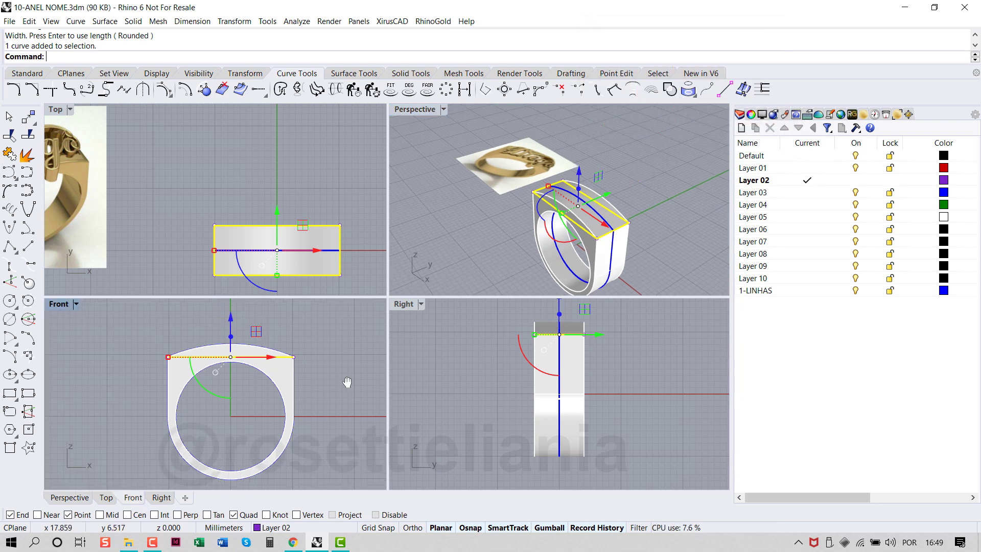
{"action": "left_click", "coordinate": [76, 304]}
{"action": "left_click", "coordinate": [113, 156]}
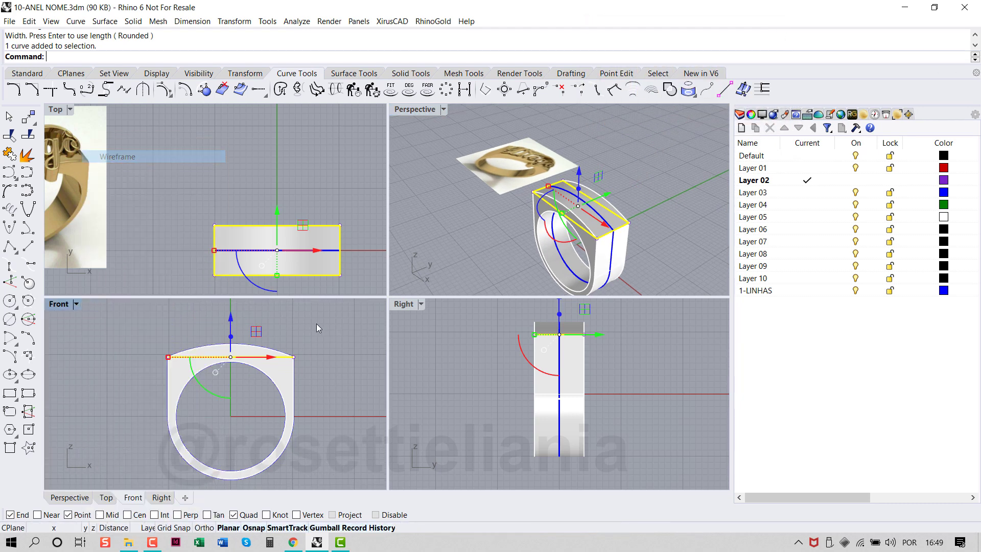
{"action": "right_click_drag", "start_coordinate": [325, 327], "coordinate": [336, 342]}
{"action": "scroll", "coordinate": [275, 377], "scroll_direction": "up", "scroll_amount": 8}
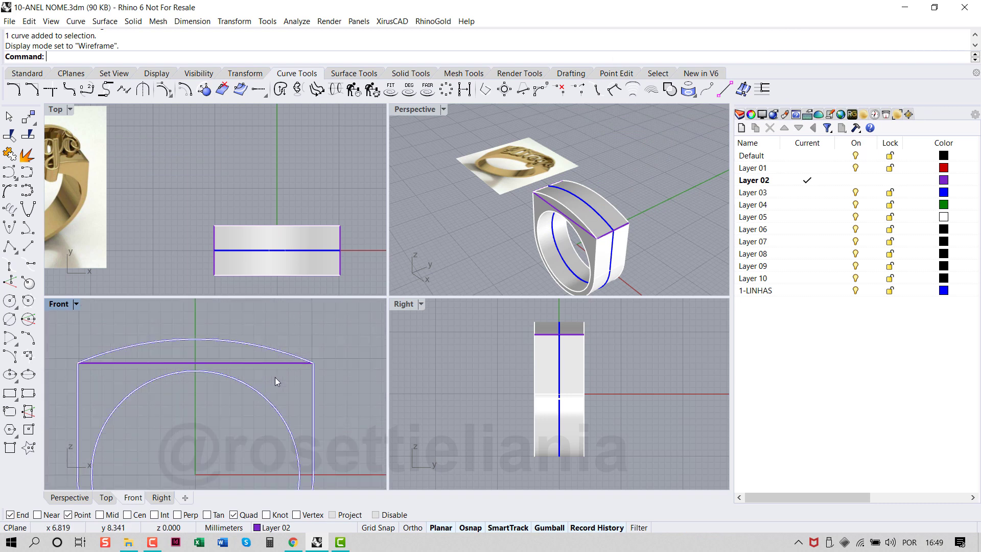
{"action": "right_click_drag", "start_coordinate": [238, 361], "coordinate": [261, 369]}
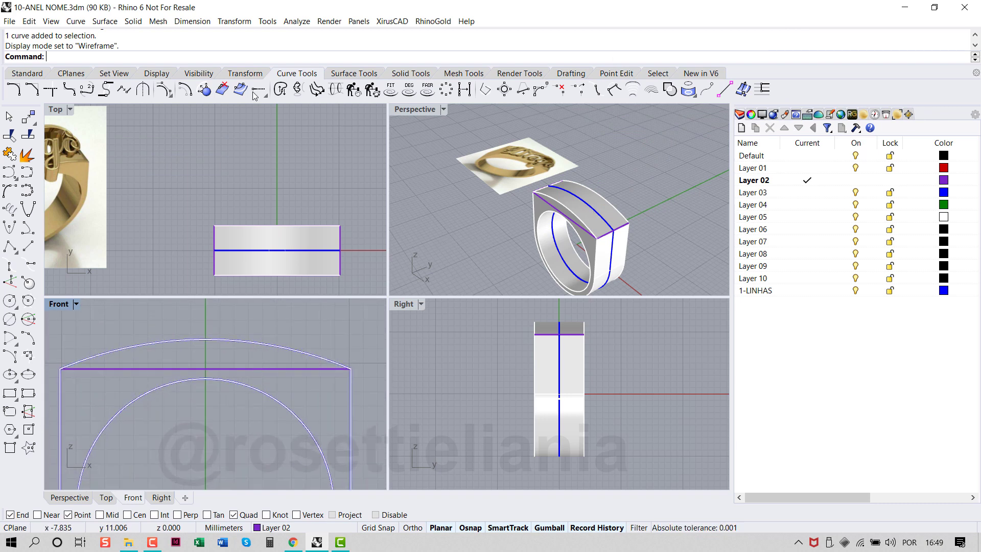
- Offset the top rectangle 1.2 mm inward to create an inner rectangle
{"action": "left_click", "coordinate": [582, 231]}
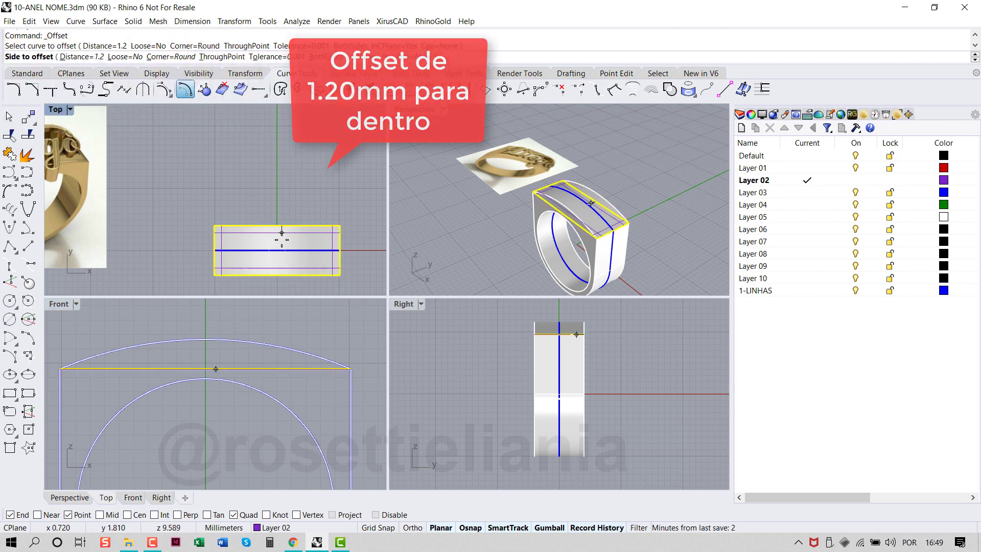
{"action": "scroll", "coordinate": [281, 240], "scroll_direction": "up", "scroll_amount": 4}
{"action": "right_click_drag", "start_coordinate": [281, 240], "coordinate": [216, 180]}
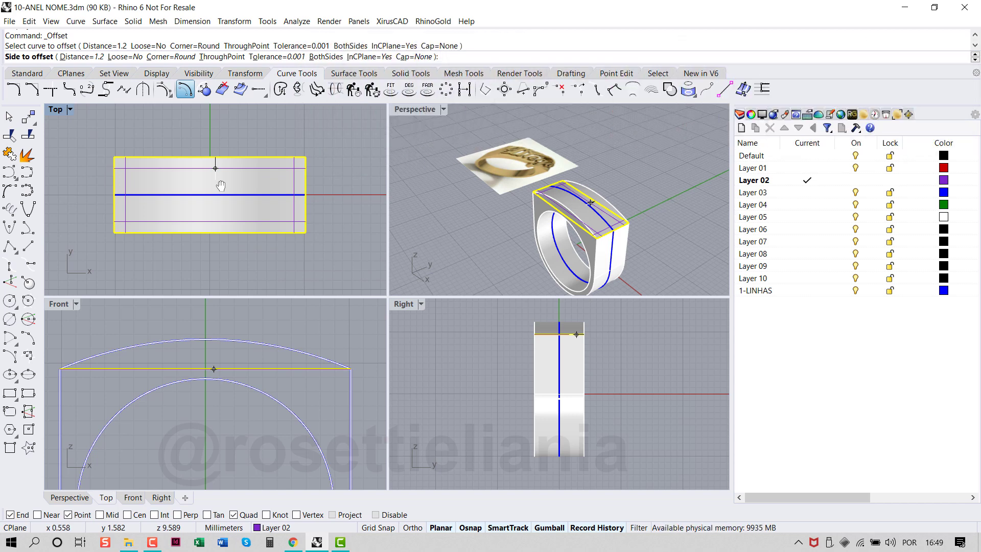
{"action": "left_click", "coordinate": [215, 180]}
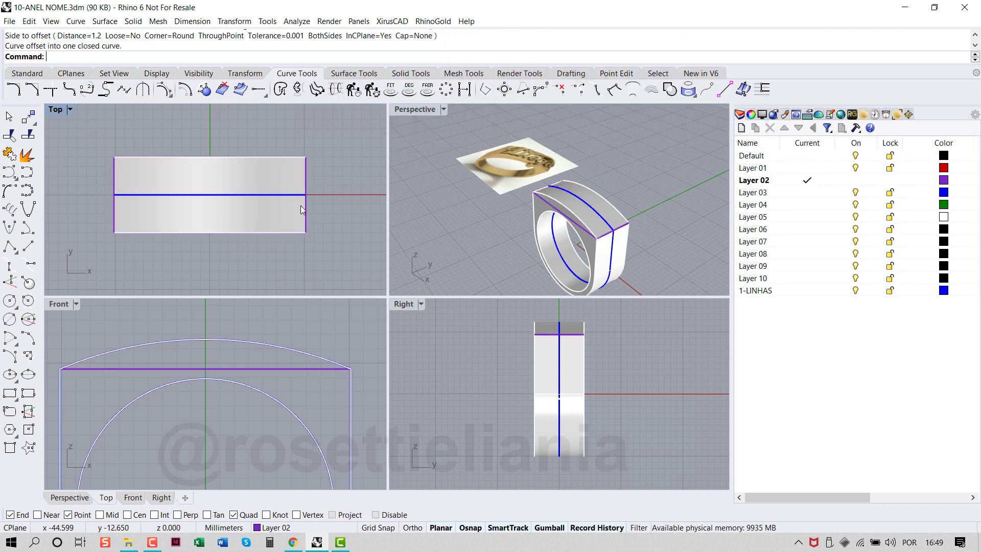
- Switch the Top view to Wireframe and select the inner rectangle
{"action": "left_click", "coordinate": [72, 110]}
{"action": "left_click", "coordinate": [82, 124]}
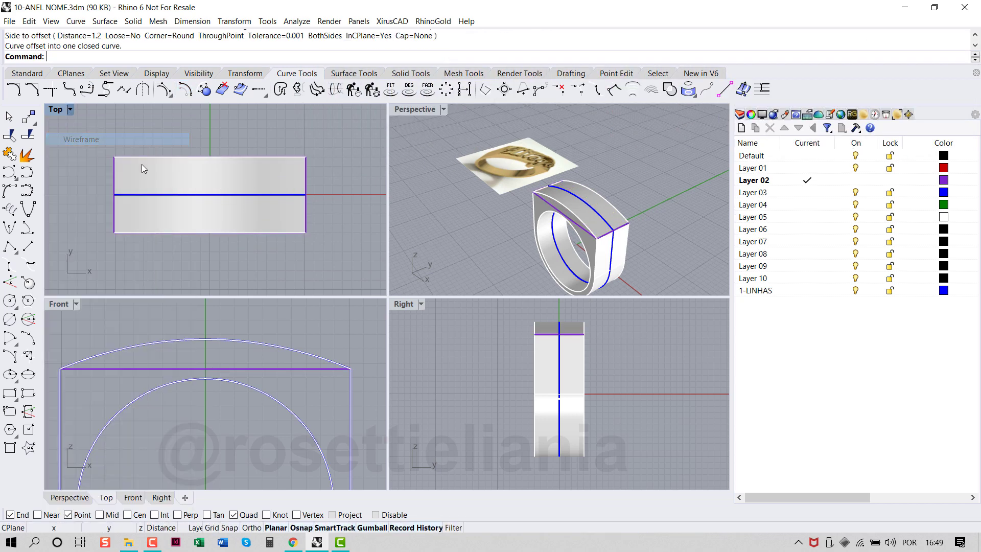
{"action": "right_click_drag", "start_coordinate": [279, 183], "coordinate": [320, 183]}
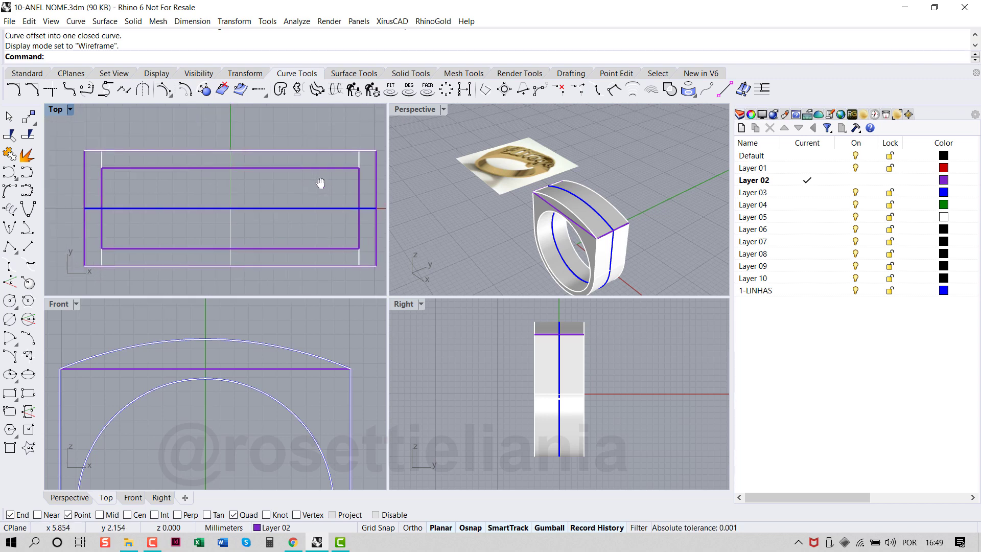
{"action": "left_click", "coordinate": [313, 169]}
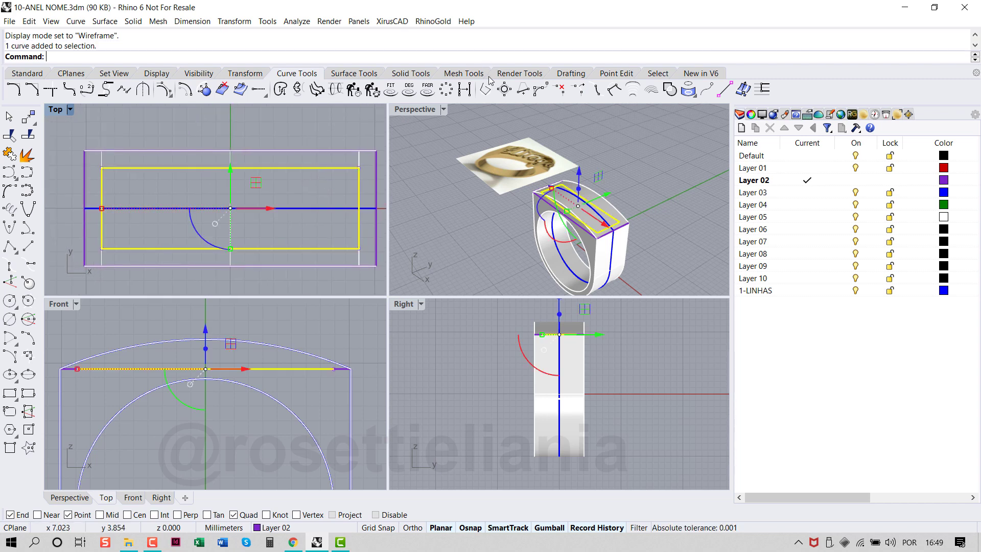
{"action": "left_click", "coordinate": [411, 73]}
{"action": "left_click", "coordinate": [28, 301]}
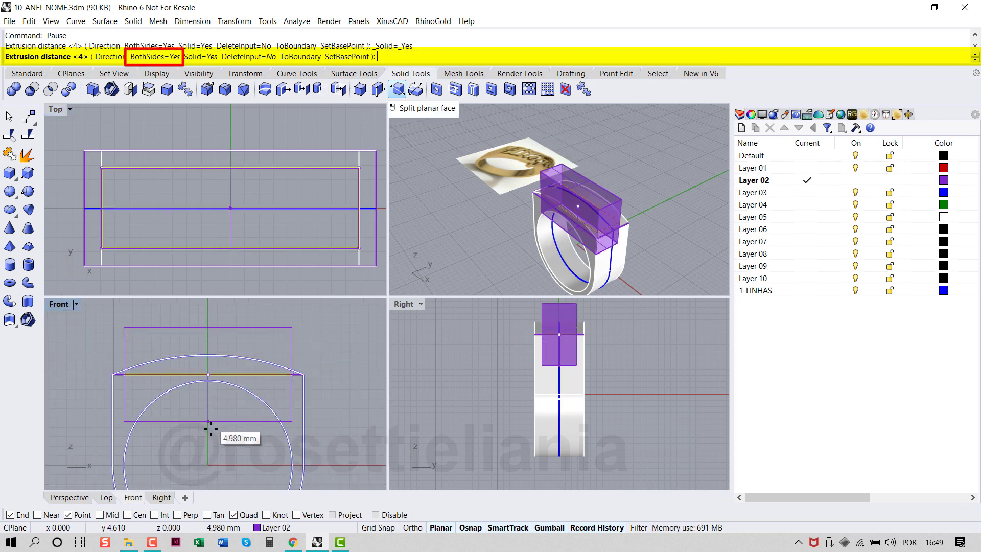
{"action": "left_click", "coordinate": [214, 450]}
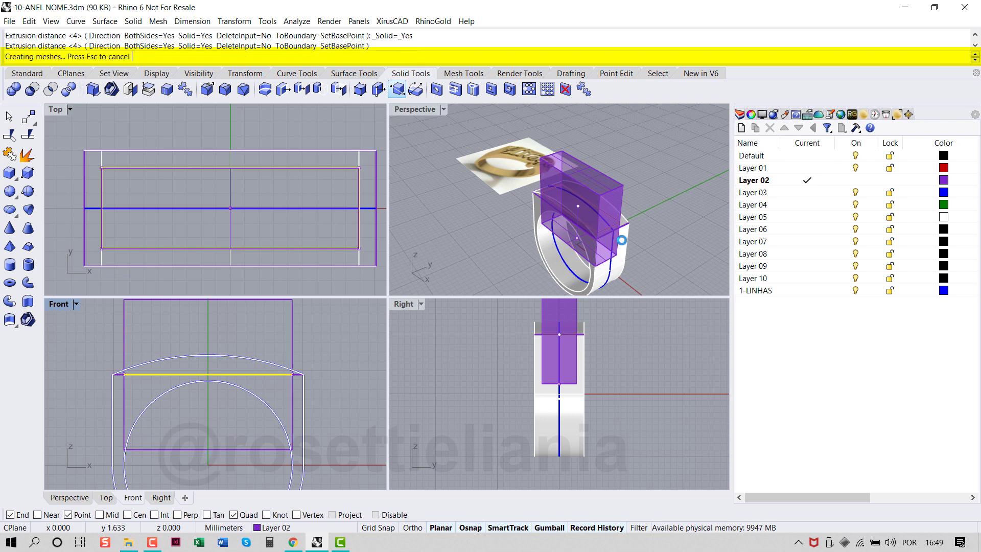
{"action": "right_click_drag", "start_coordinate": [638, 216], "coordinate": [576, 269]}
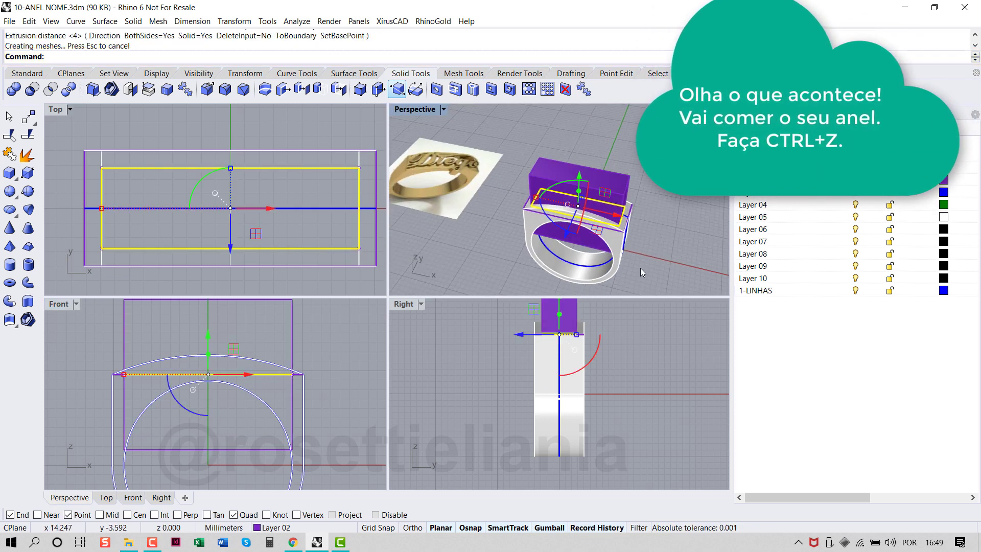
{"action": "left_click", "coordinate": [640, 267]}
{"action": "scroll", "coordinate": [244, 375], "scroll_direction": "down", "scroll_amount": 4}
{"action": "key", "text": "ctrl+z"}
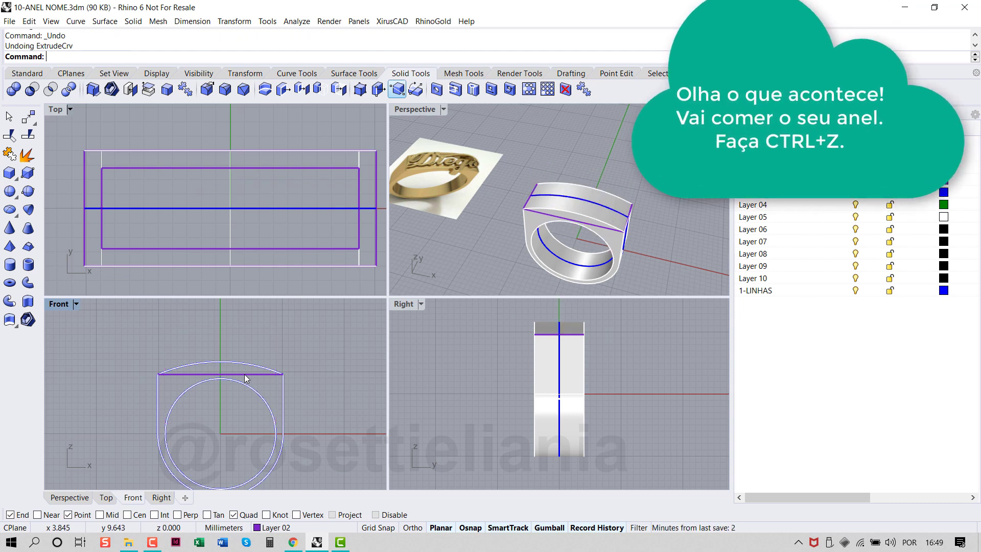
- Start a tapered extrusion of the inner rectangle and maximize the Front view
{"action": "left_click", "coordinate": [15, 327]}
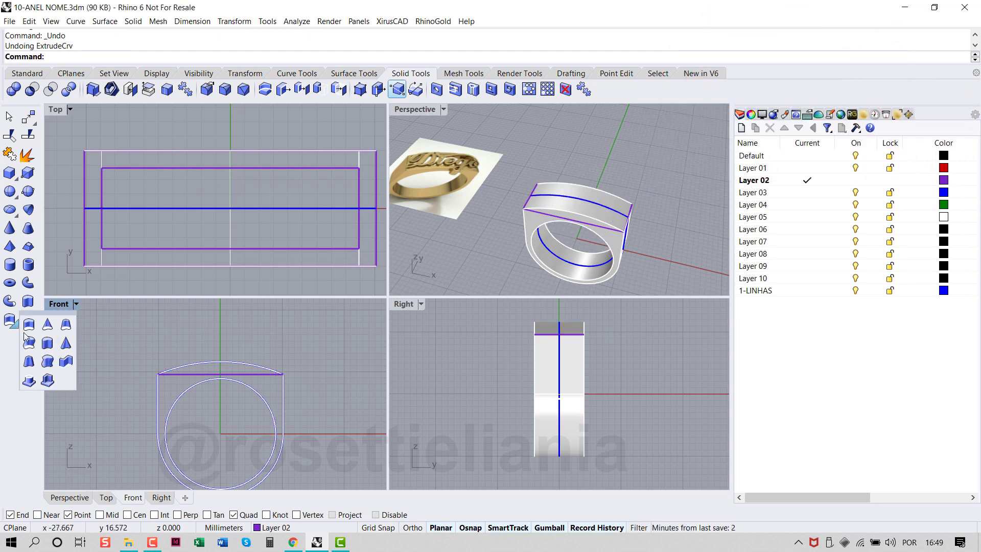
{"action": "left_click", "coordinate": [30, 361]}
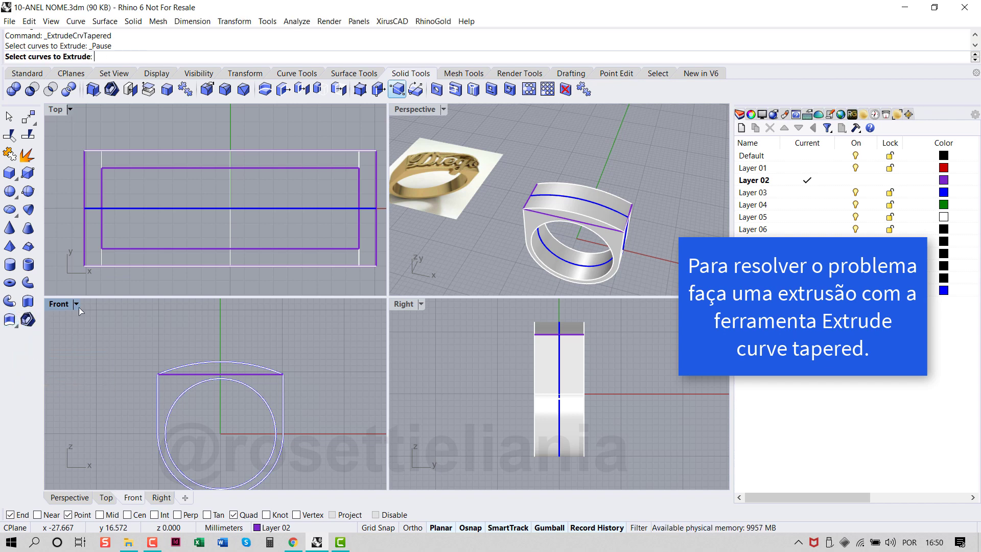
{"action": "left_click", "coordinate": [137, 248]}
{"action": "key", "text": "Return"}
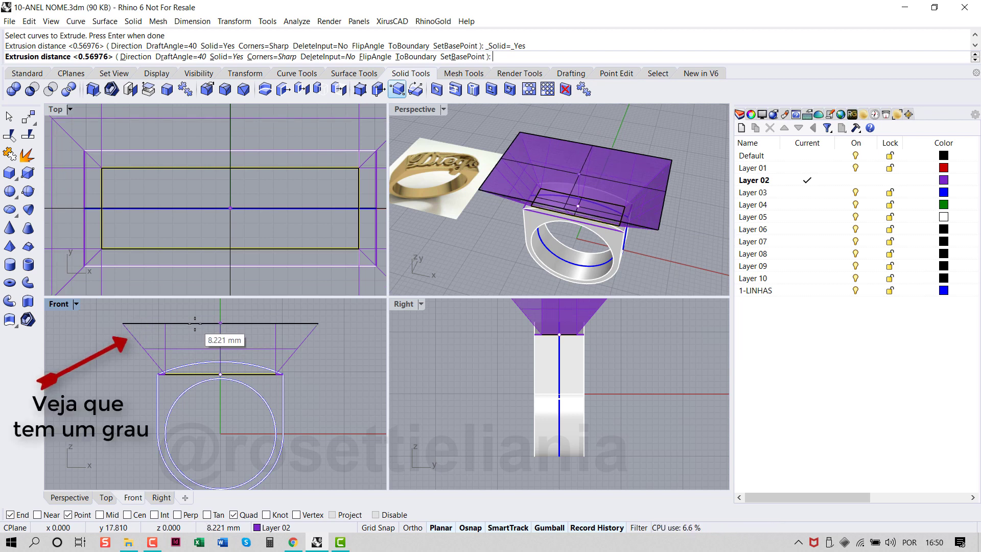
{"action": "double_click", "coordinate": [56, 304]}
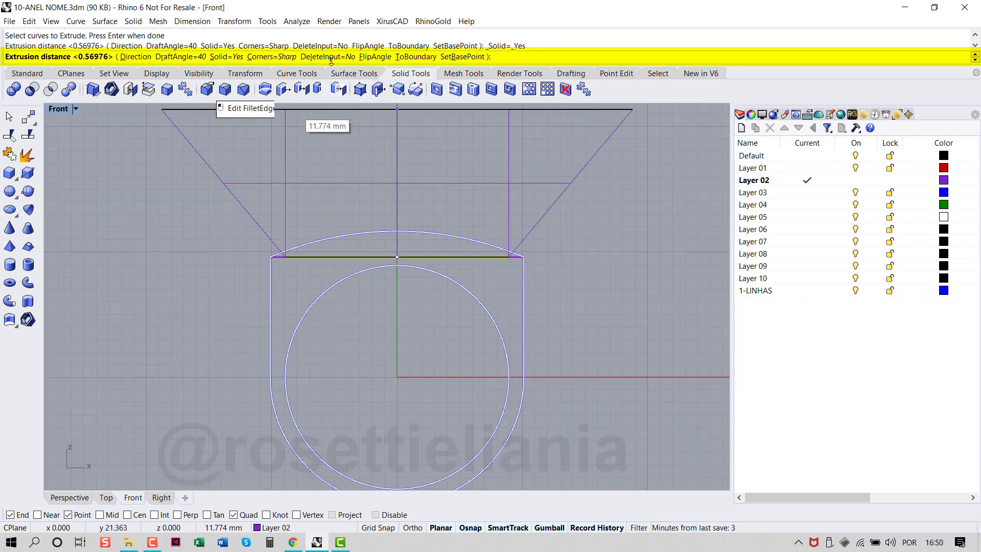
- Set the draft angle to -20° and extrude the solid about 7 mm down
{"action": "left_click", "coordinate": [375, 57]}
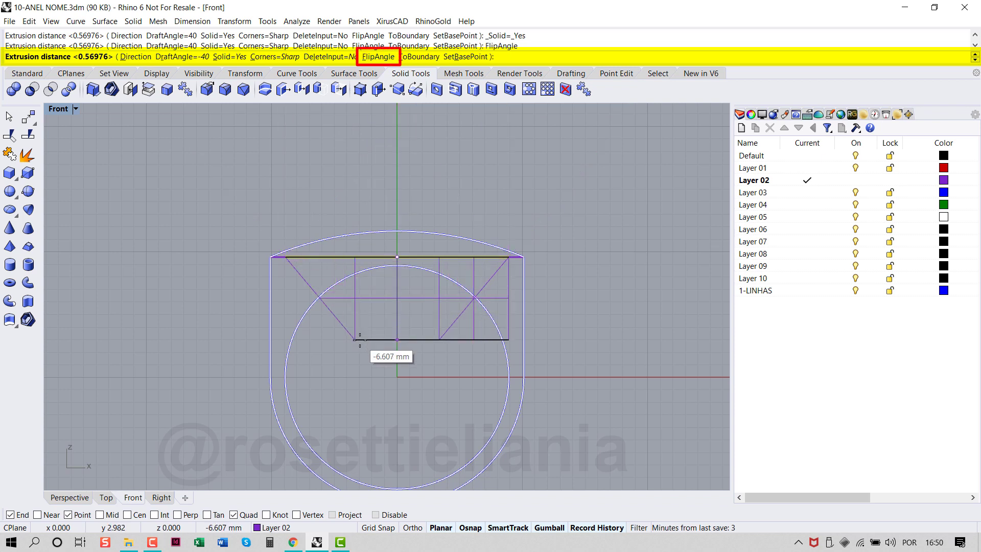
{"action": "left_click", "coordinate": [182, 57]}
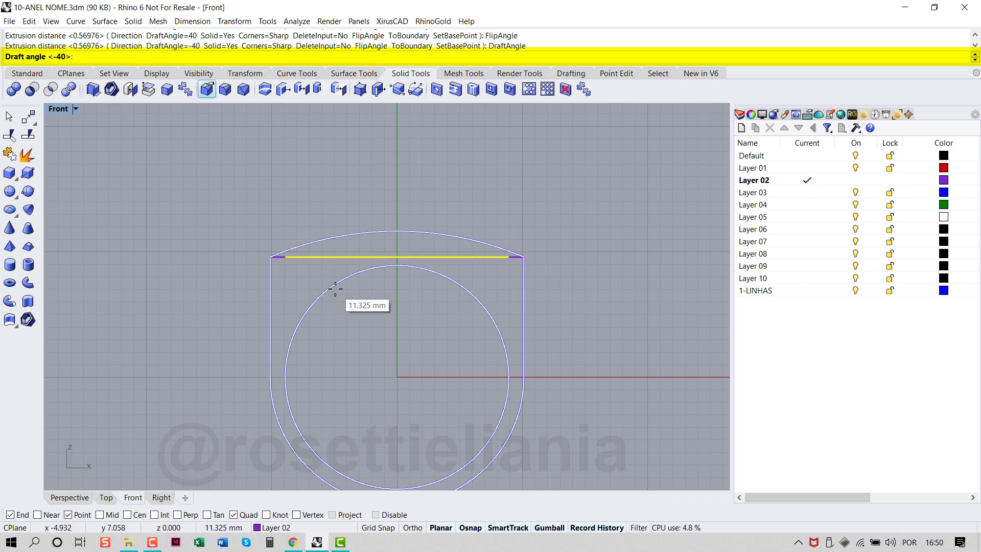
{"action": "type", "text": "20"}
{"action": "key", "text": "Return"}
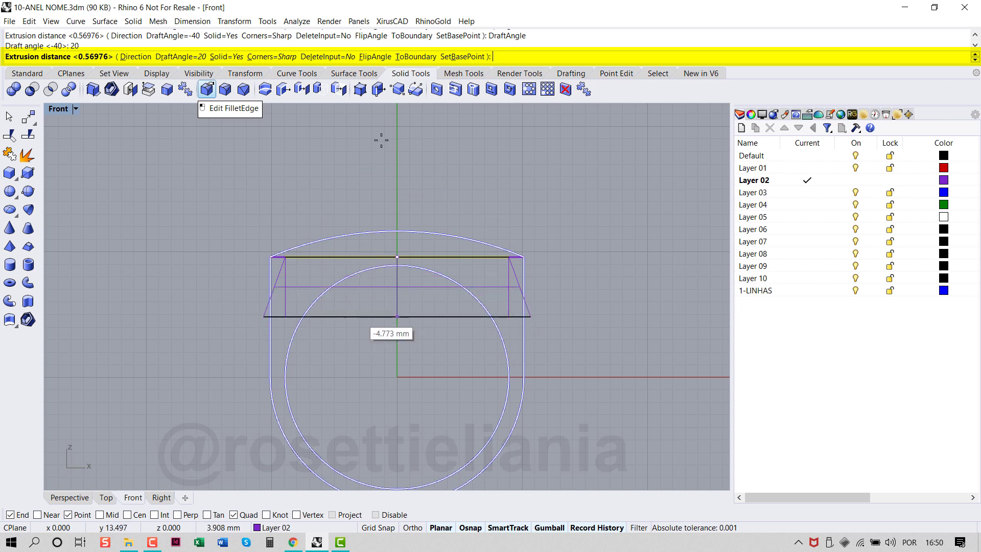
{"action": "left_click", "coordinate": [385, 57]}
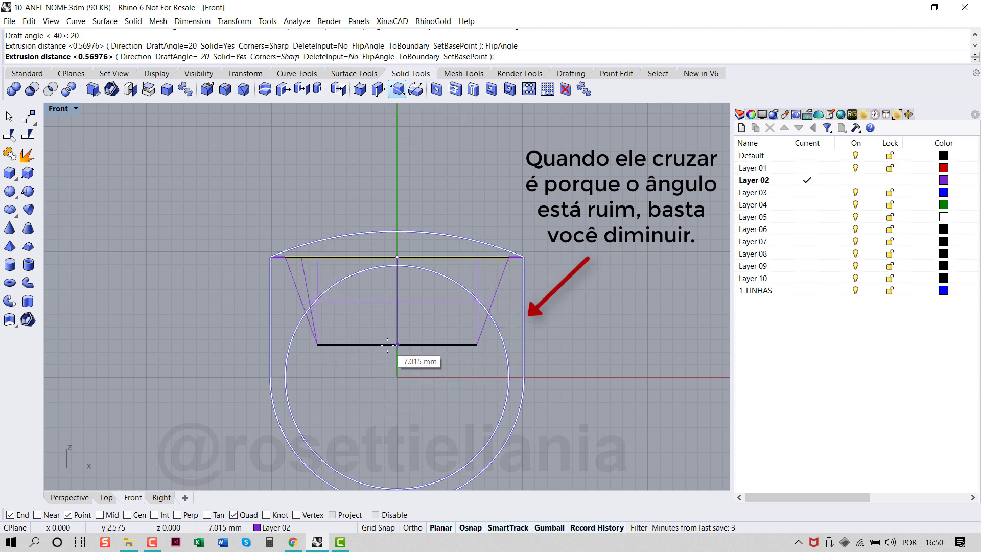
{"action": "left_click", "coordinate": [387, 345]}
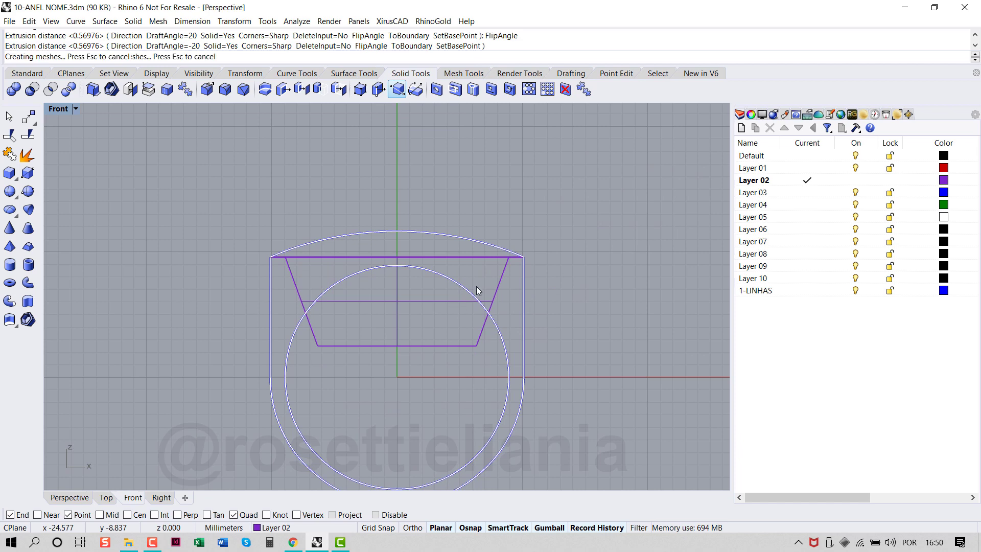
{"action": "key", "text": "ctrl+Tab"}
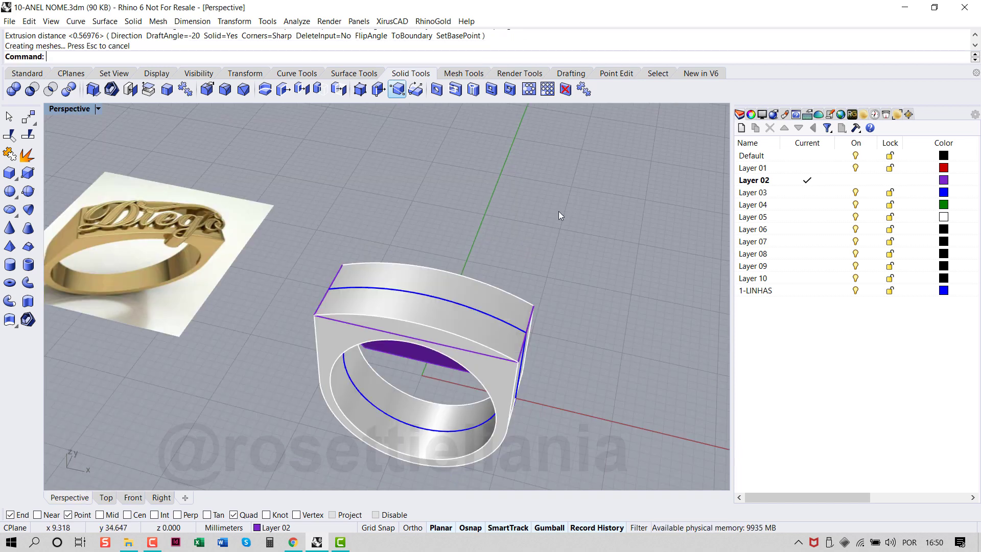
- Set the Perspective view to Wireframe display
{"action": "mouse_move", "coordinate": [461, 345]}
{"action": "right_mouse_down"}
{"action": "mouse_move", "coordinate": [463, 311]}
{"action": "mouse_move", "coordinate": [454, 342]}
{"action": "right_mouse_up"}
{"action": "left_click", "coordinate": [411, 357]}
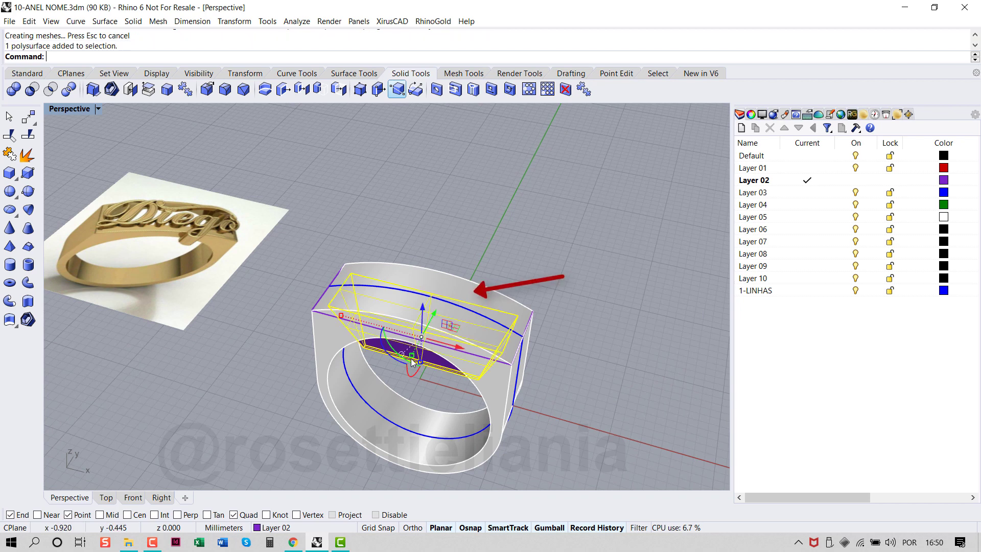
{"action": "left_click", "coordinate": [477, 212]}
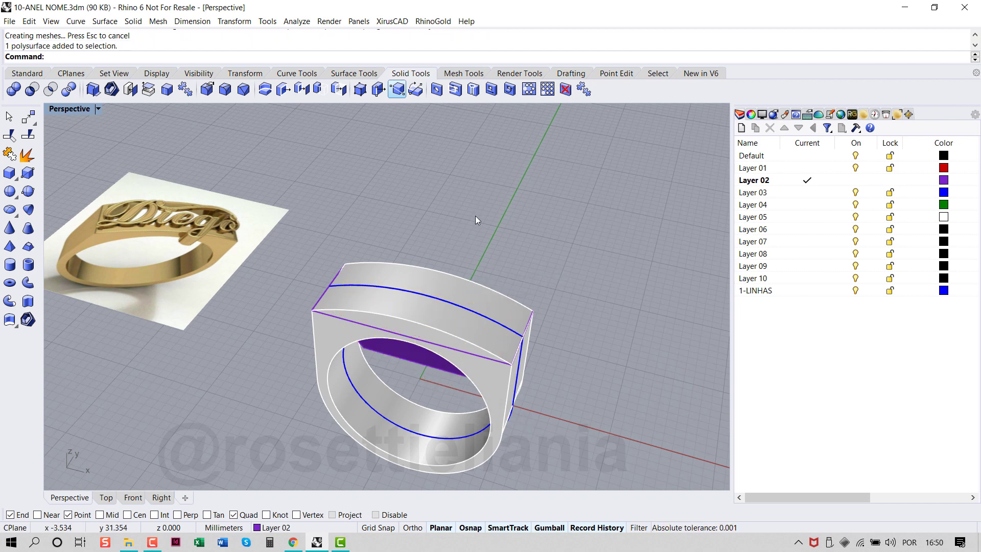
{"action": "left_click", "coordinate": [98, 109]}
{"action": "left_click", "coordinate": [81, 136]}
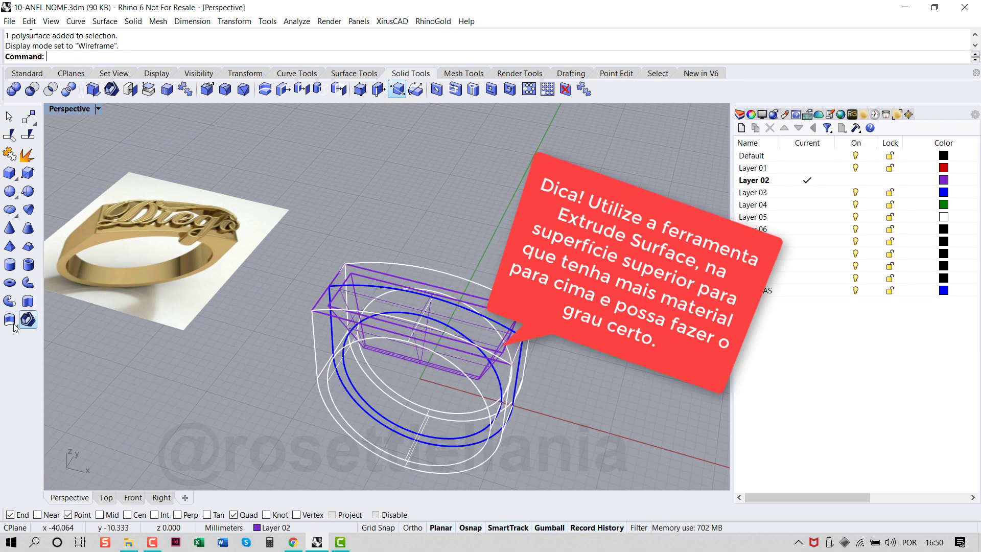
- Extrude the purple solid's top face upward well above the ring
{"action": "left_click", "coordinate": [9, 319]}
{"action": "scroll", "coordinate": [364, 299], "scroll_direction": "up", "scroll_amount": 1}
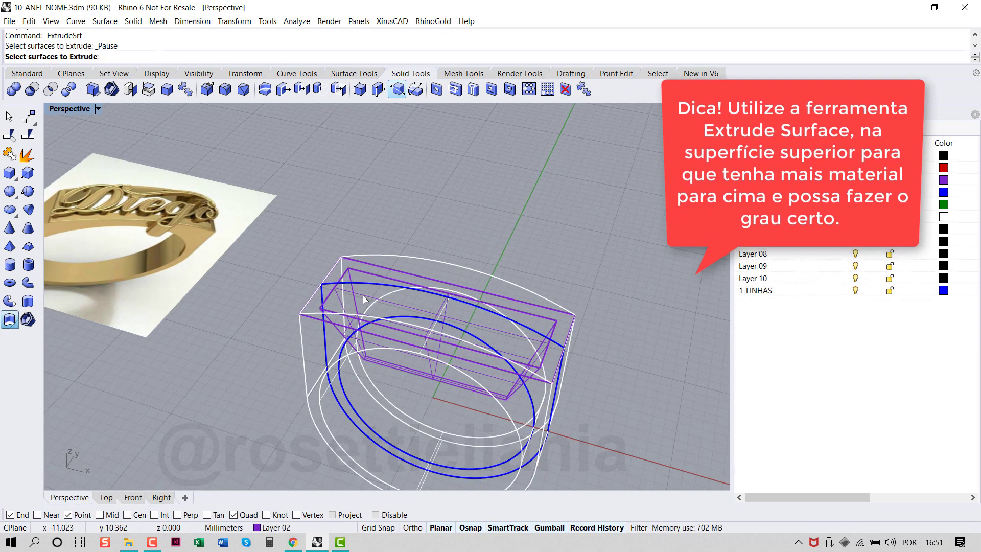
{"action": "left_click", "coordinate": [364, 299]}
{"action": "scroll", "coordinate": [364, 300], "scroll_direction": "down", "scroll_amount": 4}
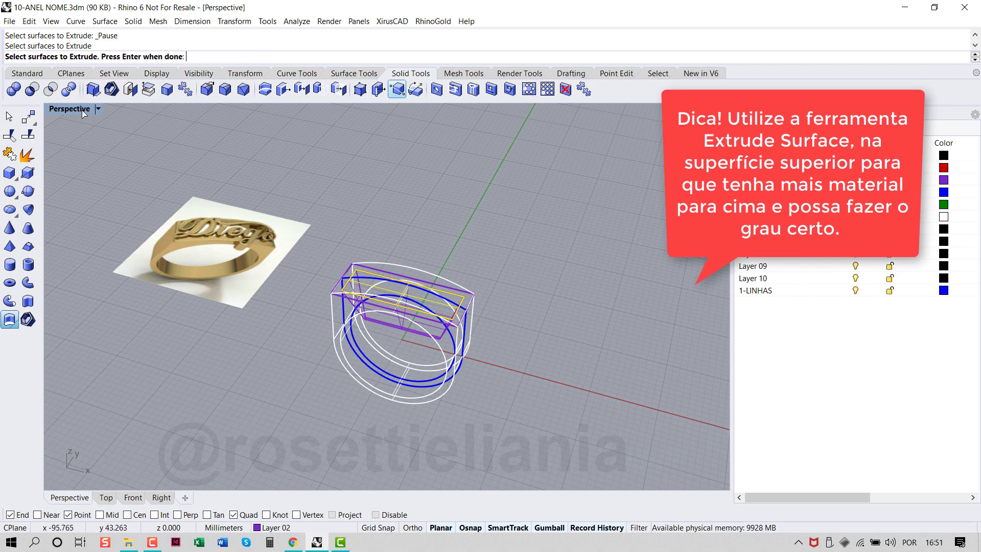
{"action": "double_click", "coordinate": [82, 109]}
{"action": "key", "text": "Return"}
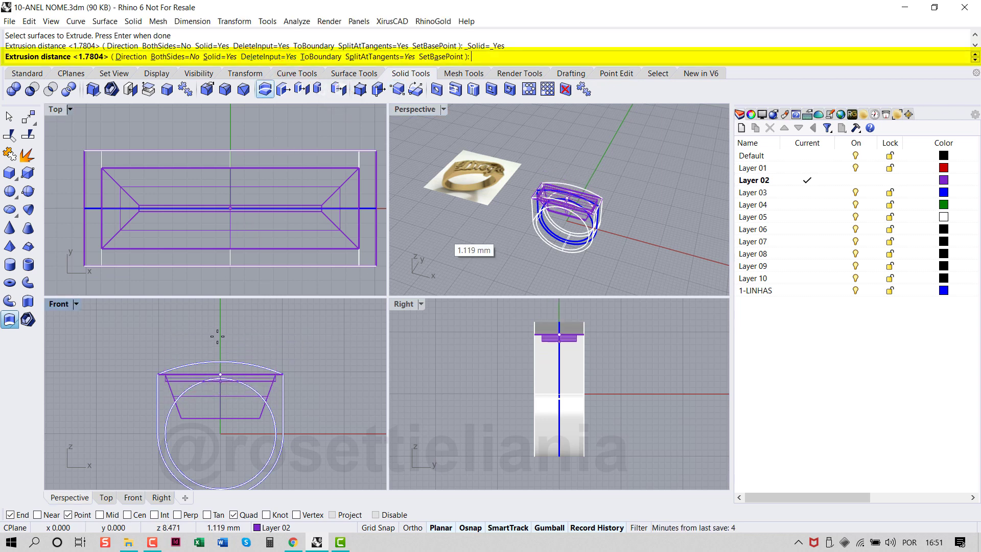
{"action": "left_click", "coordinate": [198, 342]}
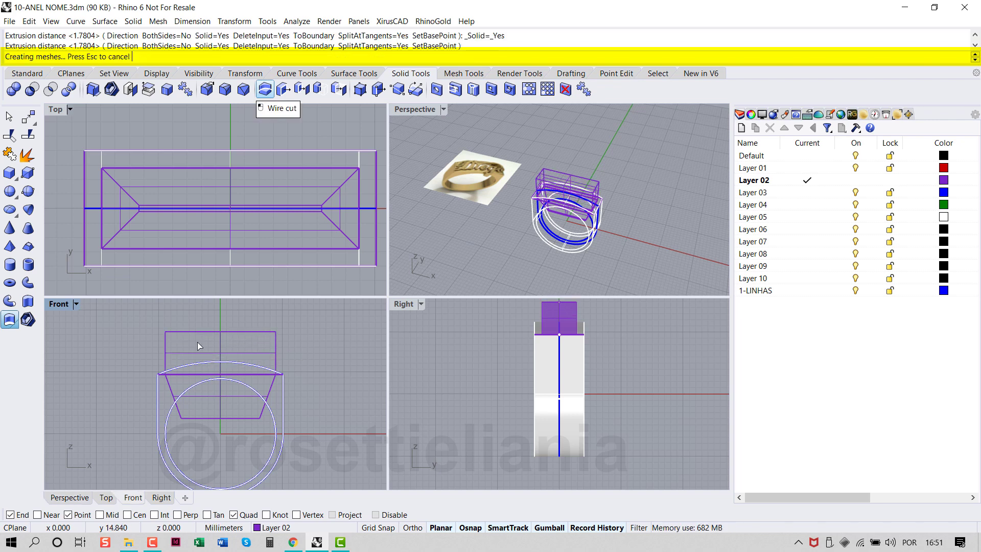
{"action": "left_click", "coordinate": [259, 354]}
{"action": "double_click", "coordinate": [412, 109]}
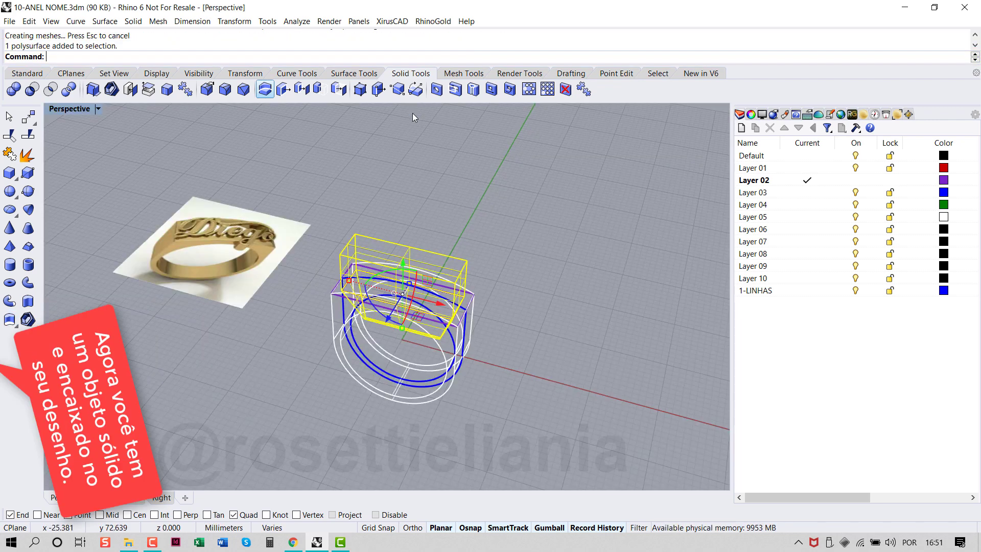
- Switch the Perspective view to Shaded and orbit to face the ring
{"action": "left_click", "coordinate": [97, 109]}
{"action": "left_click", "coordinate": [102, 151]}
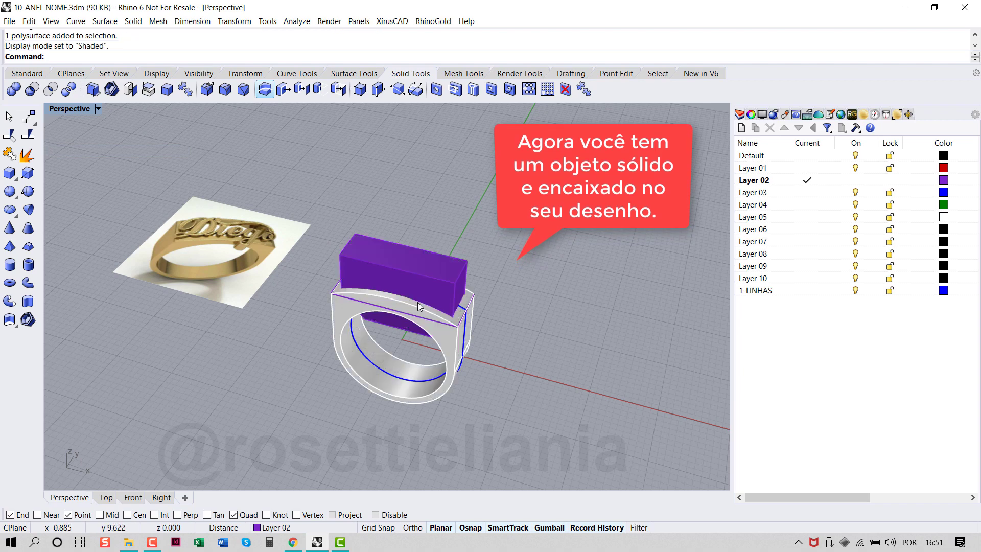
{"action": "mouse_move", "coordinate": [417, 302]}
{"action": "right_mouse_down"}
{"action": "mouse_move", "coordinate": [486, 309]}
{"action": "mouse_move", "coordinate": [489, 236]}
{"action": "right_mouse_up"}
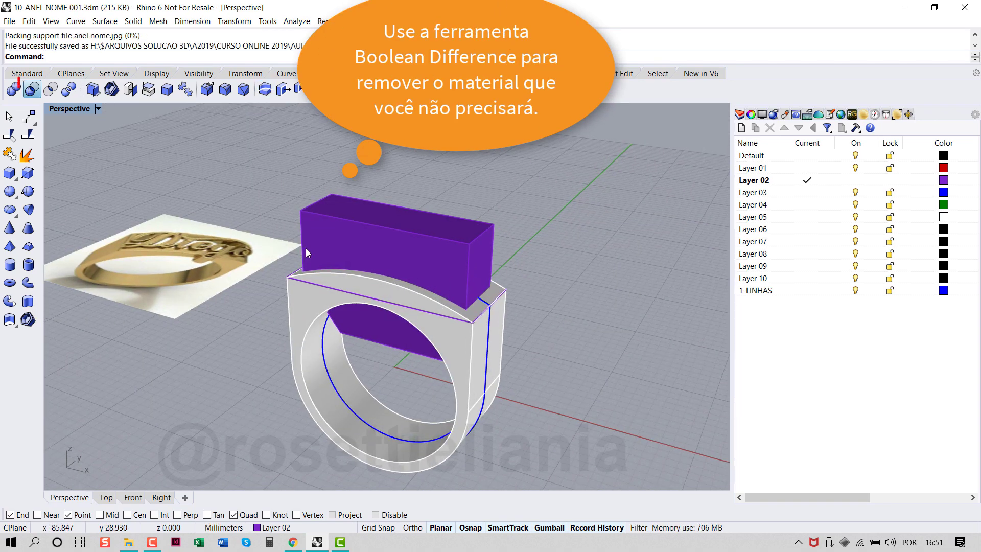
- Boolean-difference the purple block from the ring to cut the tapered opening
{"action": "left_click", "coordinate": [31, 89]}
{"action": "left_click", "coordinate": [295, 302]}
{"action": "key", "text": "Return"}
{"action": "left_click", "coordinate": [315, 228]}
{"action": "key", "text": "Return"}
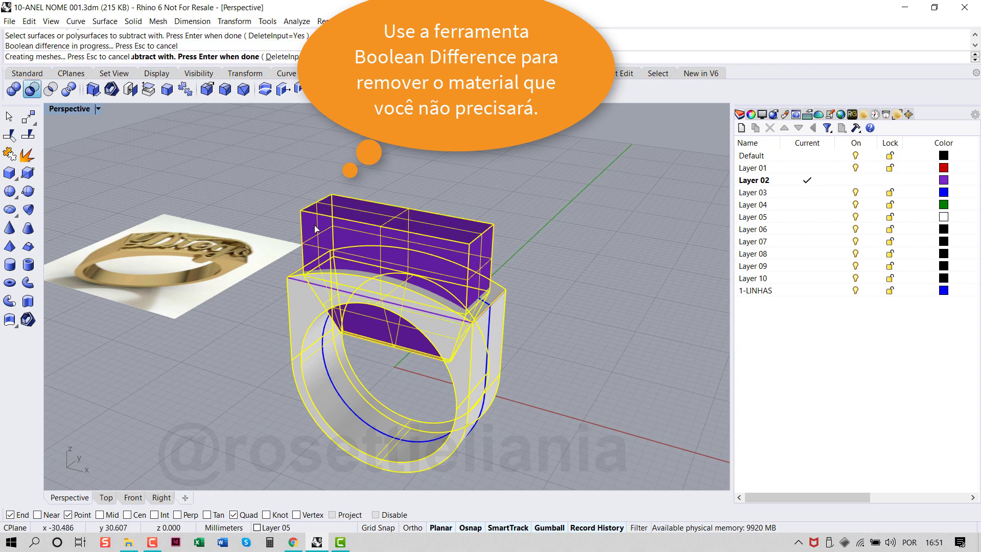
{"action": "right_click_drag", "start_coordinate": [315, 229], "coordinate": [484, 219]}
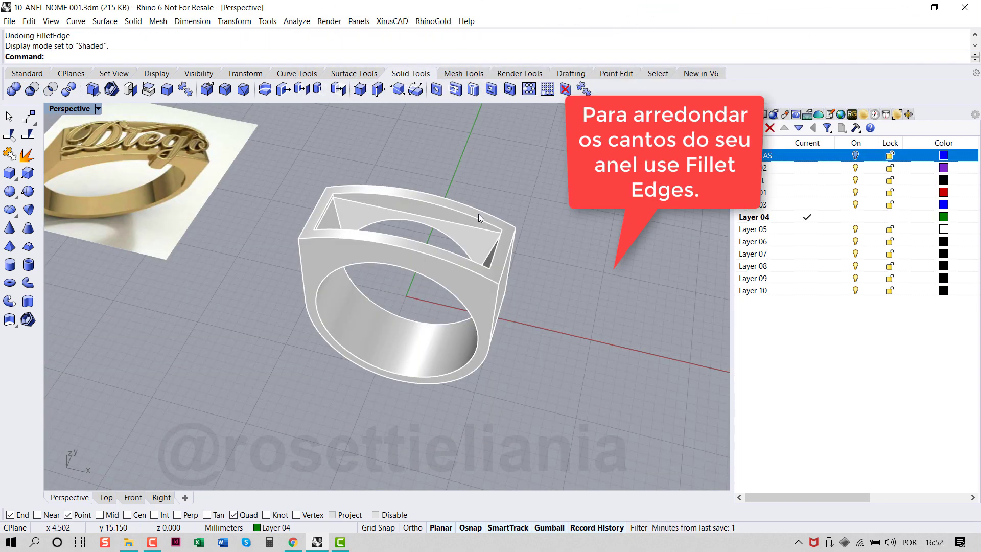
- Fillet all ring edges with a 0.2 mm radius and view it Rendered
{"action": "left_click", "coordinate": [224, 92]}
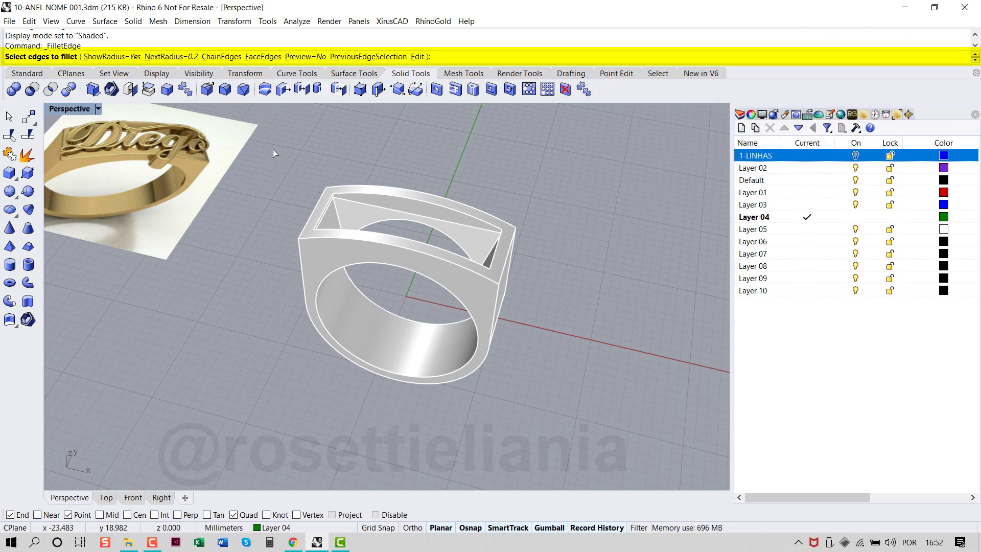
{"action": "left_click_drag", "start_coordinate": [273, 149], "coordinate": [603, 448]}
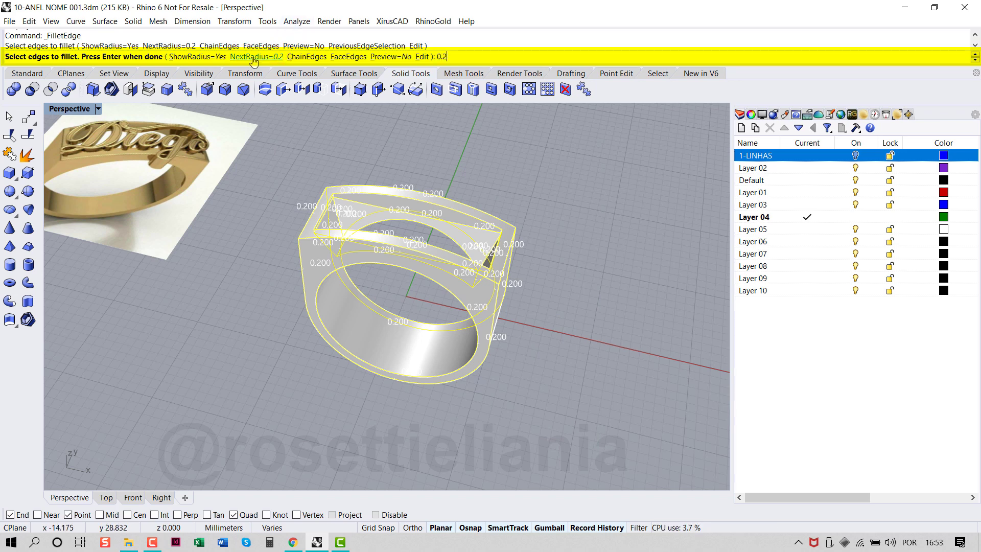
{"action": "key", "text": "Return"}
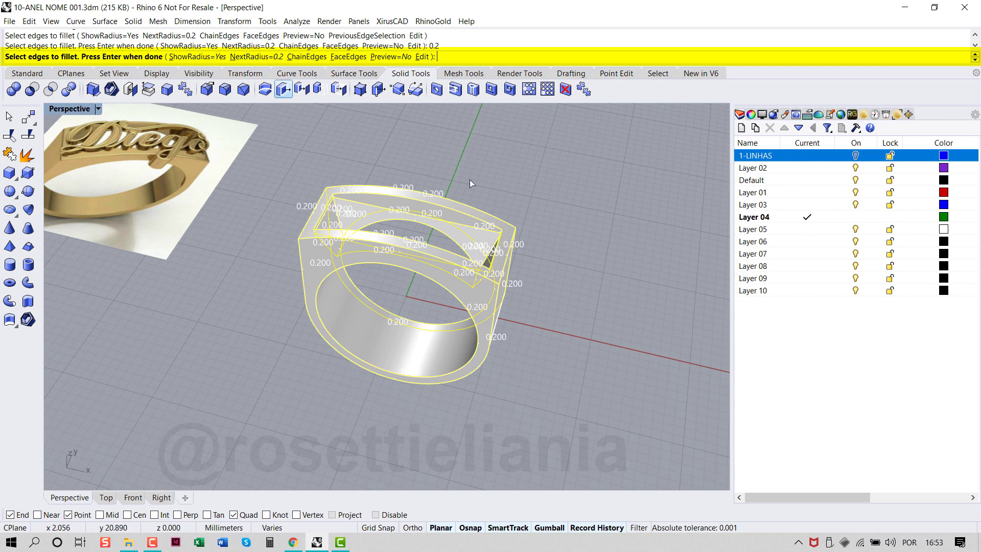
{"action": "key", "text": "Return"}
{"action": "key", "text": "Return"}
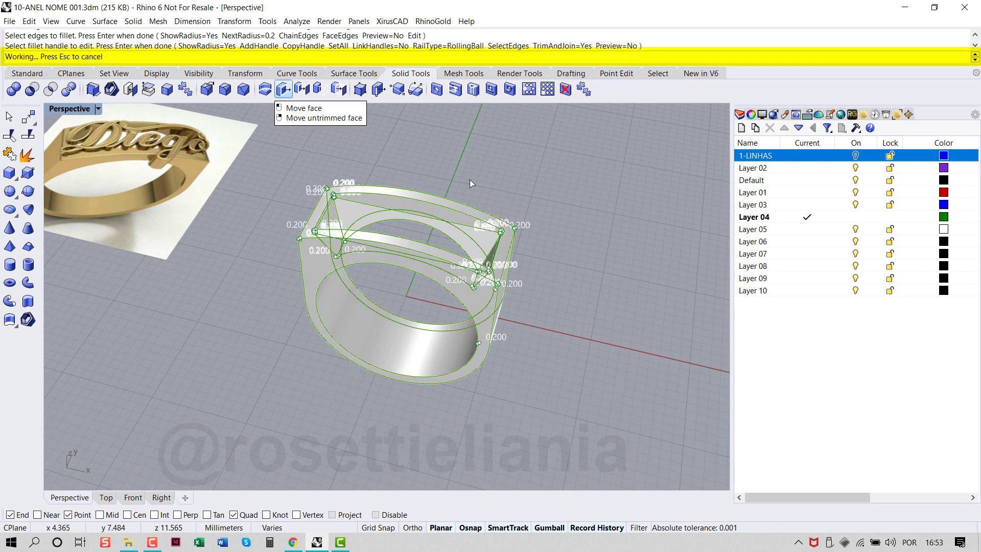
{"action": "middle_click", "coordinate": [497, 223]}
{"action": "left_click", "coordinate": [543, 223]}
{"action": "right_click_drag", "start_coordinate": [515, 299], "coordinate": [603, 273]}
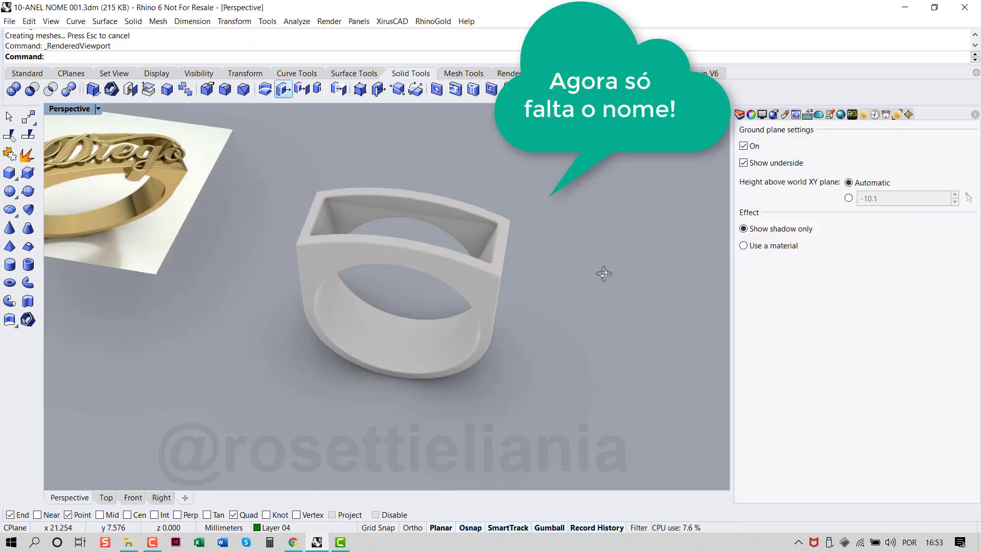
- Return to the maximized Perspective view in Shaded mode
{"action": "double_click", "coordinate": [74, 110]}
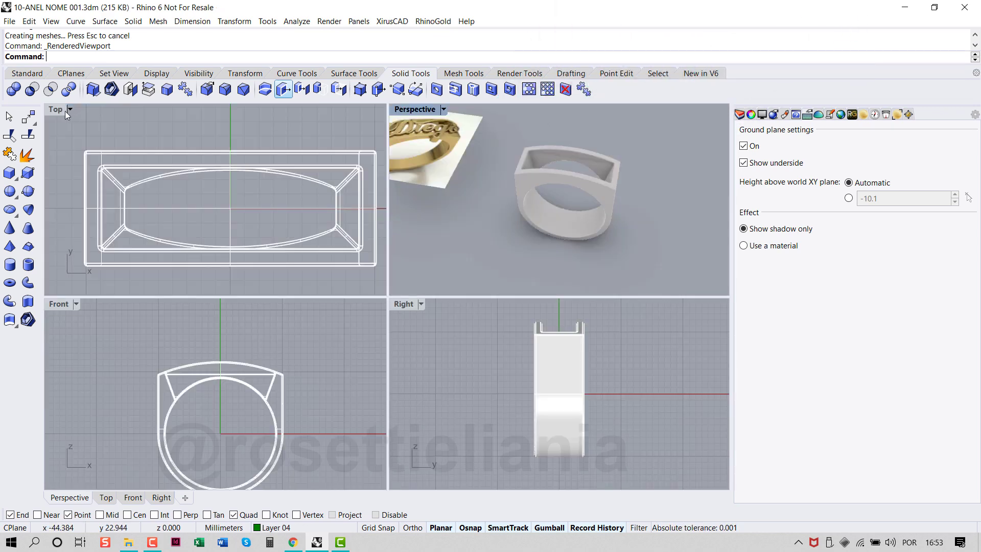
{"action": "double_click", "coordinate": [56, 110]}
{"action": "scroll", "coordinate": [257, 202], "scroll_direction": "down", "scroll_amount": 4}
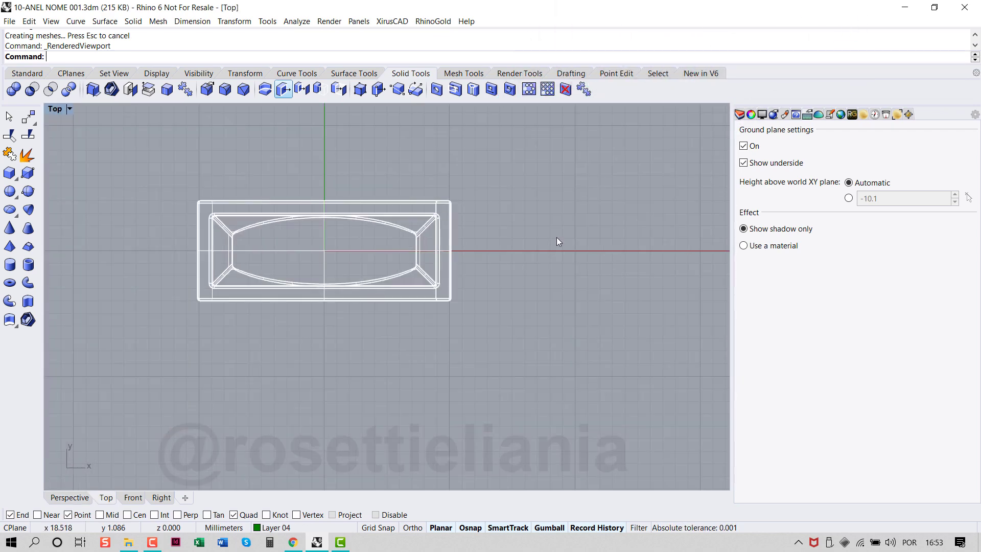
{"action": "left_click", "coordinate": [70, 497]}
{"action": "left_click", "coordinate": [97, 110]}
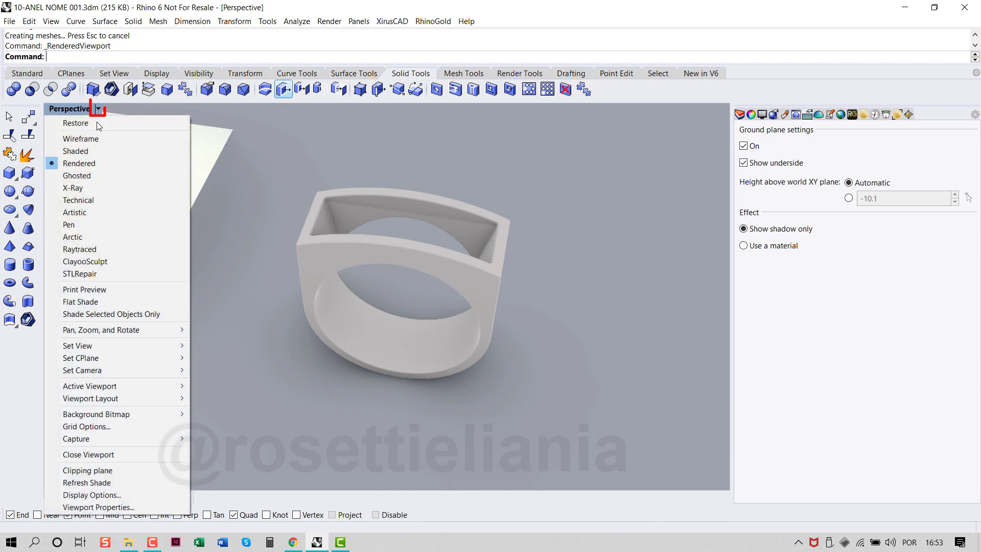
{"action": "left_click", "coordinate": [153, 149]}
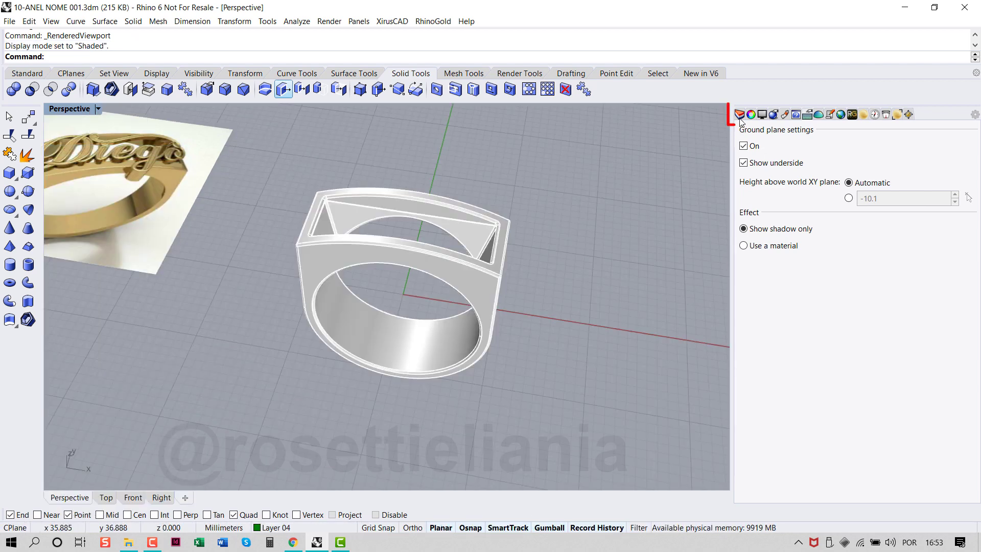
- Show the 1-LINHAS layer, explode the ring-top curve, and select its top arc
{"action": "left_click", "coordinate": [740, 115]}
{"action": "left_click", "coordinate": [856, 158]}
{"action": "mouse_move", "coordinate": [495, 240]}
{"action": "right_mouse_down"}
{"action": "mouse_move", "coordinate": [521, 186]}
{"action": "mouse_move", "coordinate": [489, 238]}
{"action": "right_mouse_up"}
{"action": "scroll", "coordinate": [488, 238], "scroll_direction": "up", "scroll_amount": 3}
{"action": "left_click", "coordinate": [479, 236]}
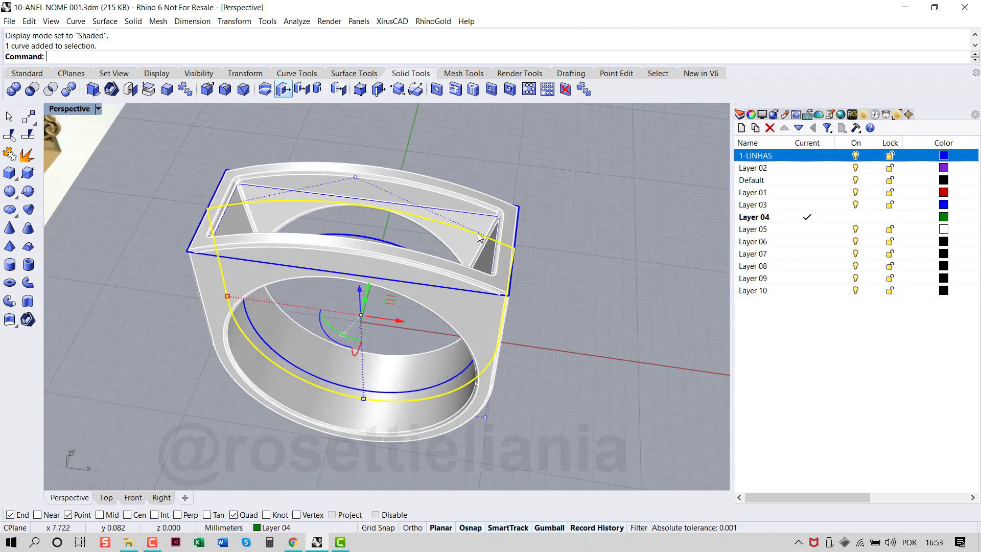
{"action": "scroll", "coordinate": [480, 236], "scroll_direction": "down", "scroll_amount": 3}
{"action": "left_click", "coordinate": [27, 154]}
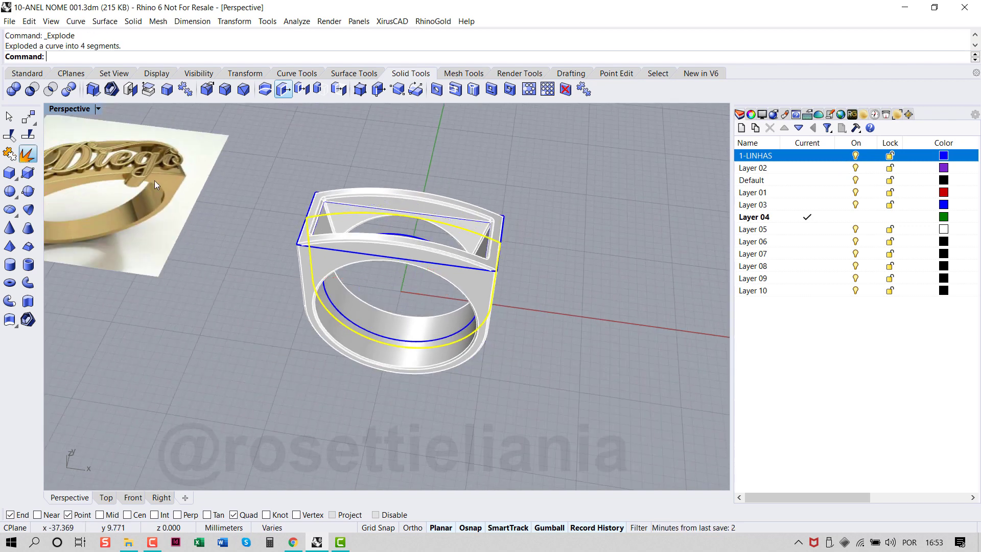
{"action": "left_click", "coordinate": [154, 180]}
{"action": "left_click", "coordinate": [340, 215]}
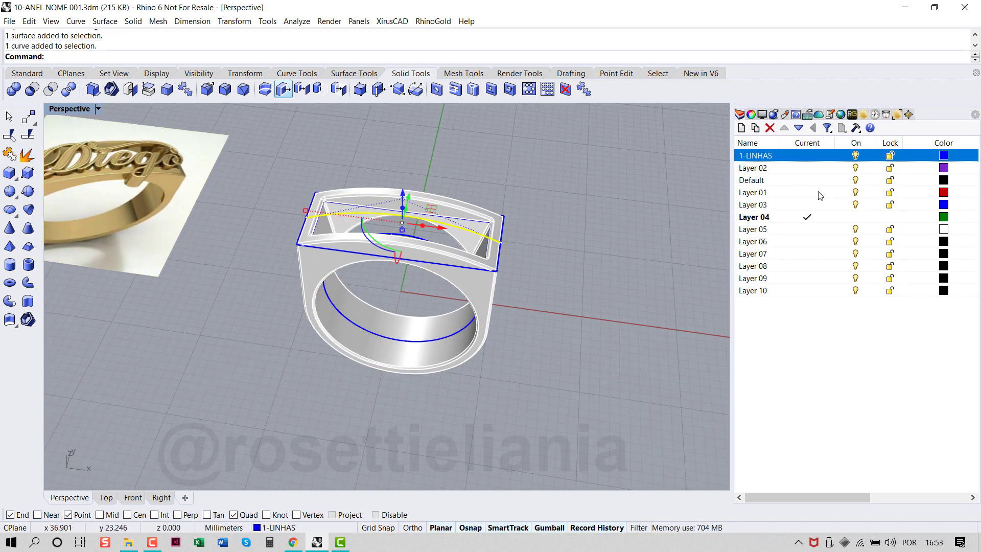
- Move the top arc to Layer 01, hide 1-LINHAS, and turn the ring front-on
{"action": "right_click", "coordinate": [754, 201]}
{"action": "left_click", "coordinate": [826, 387]}
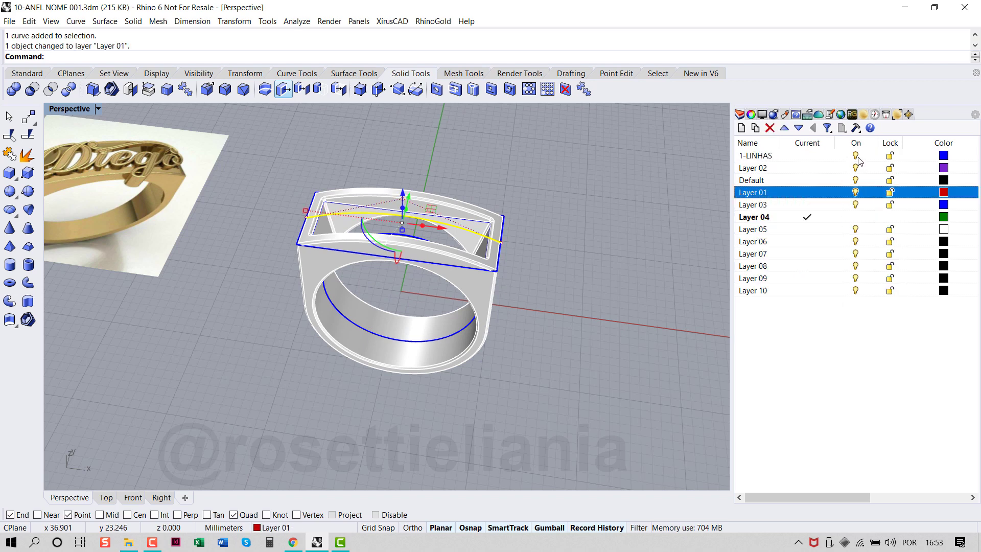
{"action": "left_click", "coordinate": [858, 159]}
{"action": "left_click", "coordinate": [614, 280]}
{"action": "right_click_drag", "start_coordinate": [615, 281], "coordinate": [554, 322]}
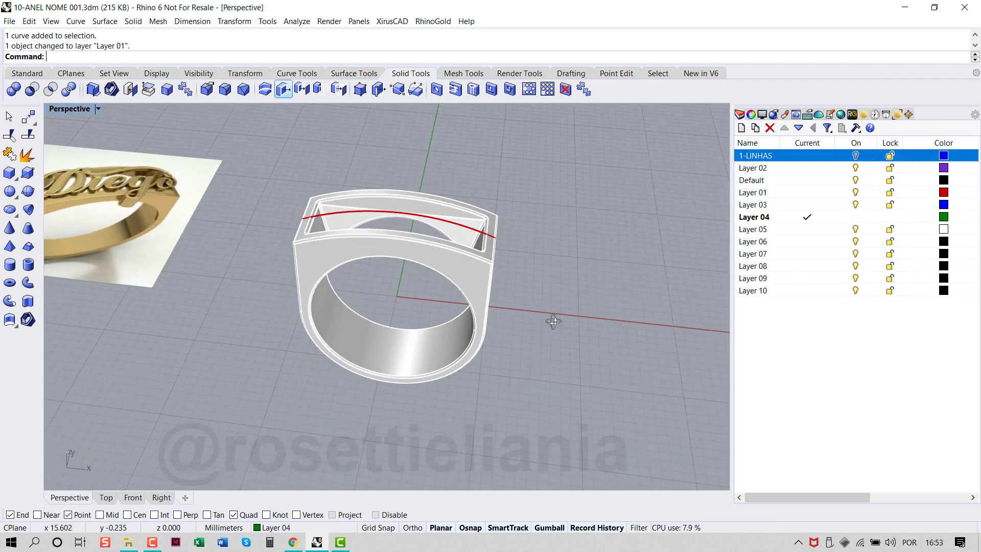
{"action": "right_click_drag", "start_coordinate": [510, 274], "coordinate": [528, 290], "text": "shift"}
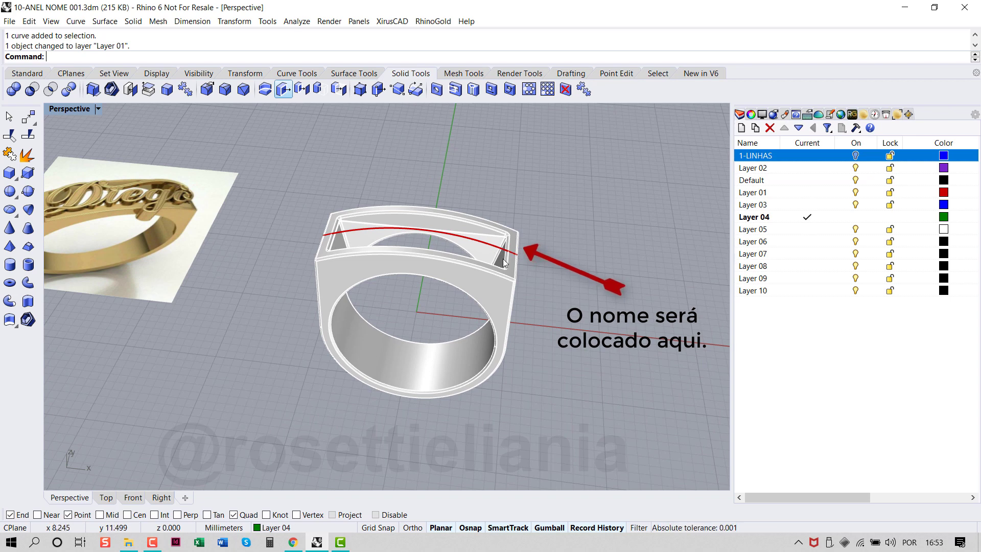
{"action": "right_click_drag", "start_coordinate": [360, 238], "coordinate": [635, 223]}
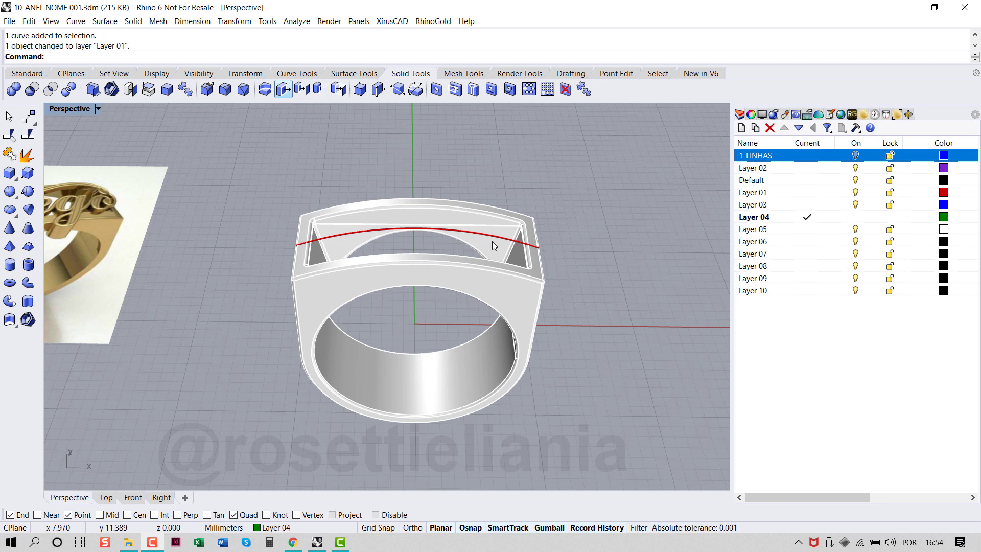
- Measure the red top curve's length as 20.787 mm
{"action": "left_click", "coordinate": [299, 23]}
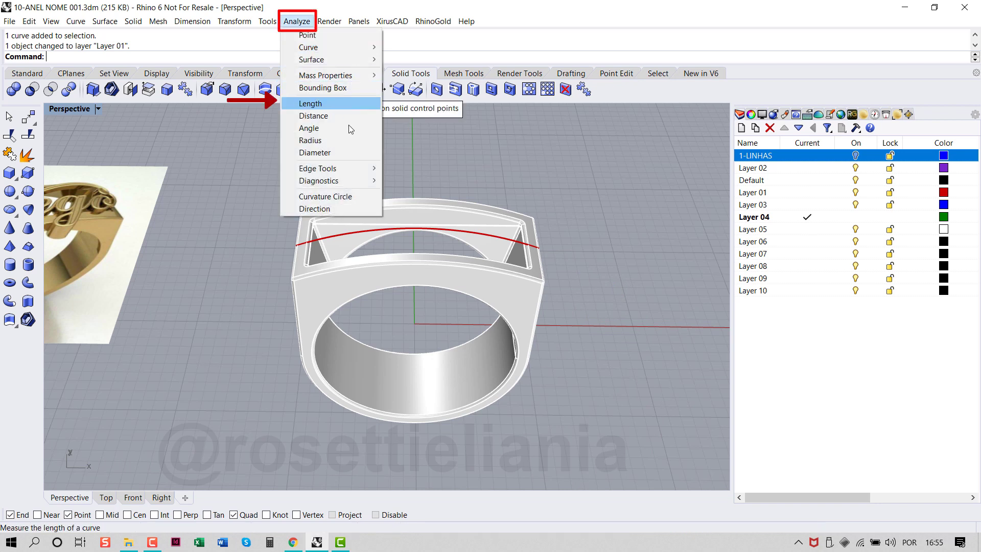
{"action": "left_click", "coordinate": [327, 103]}
{"action": "left_click", "coordinate": [344, 236]}
{"action": "key", "text": "Return"}
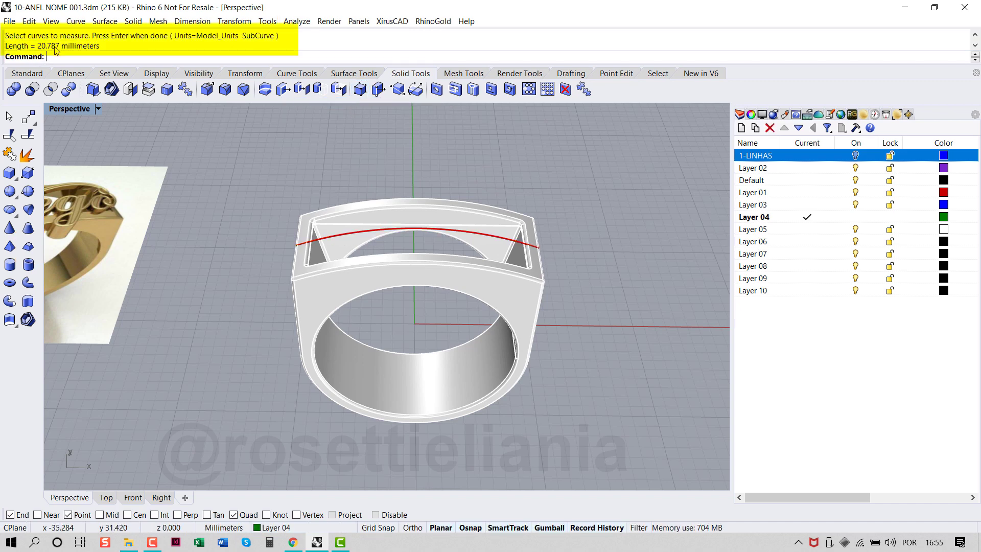
- Draw a 20.87 mm horizontal line above the ring in the maximized Top view
{"action": "double_click", "coordinate": [59, 108]}
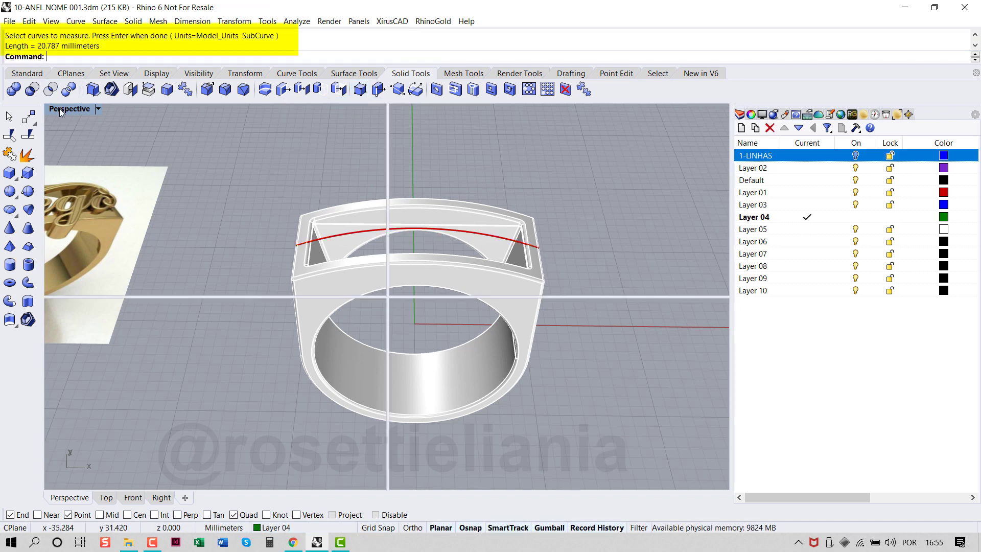
{"action": "double_click", "coordinate": [58, 109]}
{"action": "right_click_drag", "start_coordinate": [264, 194], "coordinate": [370, 275]}
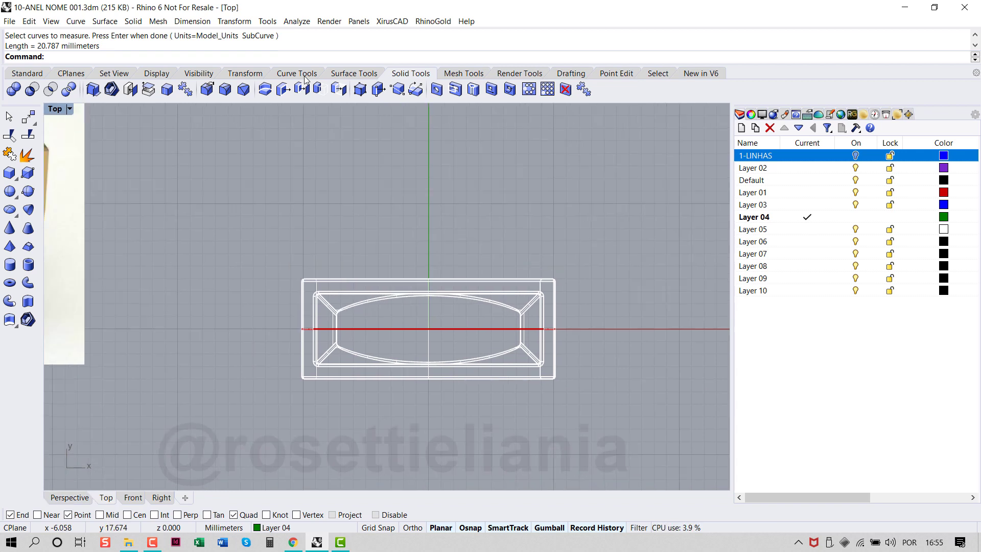
{"action": "left_click", "coordinate": [305, 76]}
{"action": "left_click", "coordinate": [35, 250]}
{"action": "left_click", "coordinate": [334, 193]}
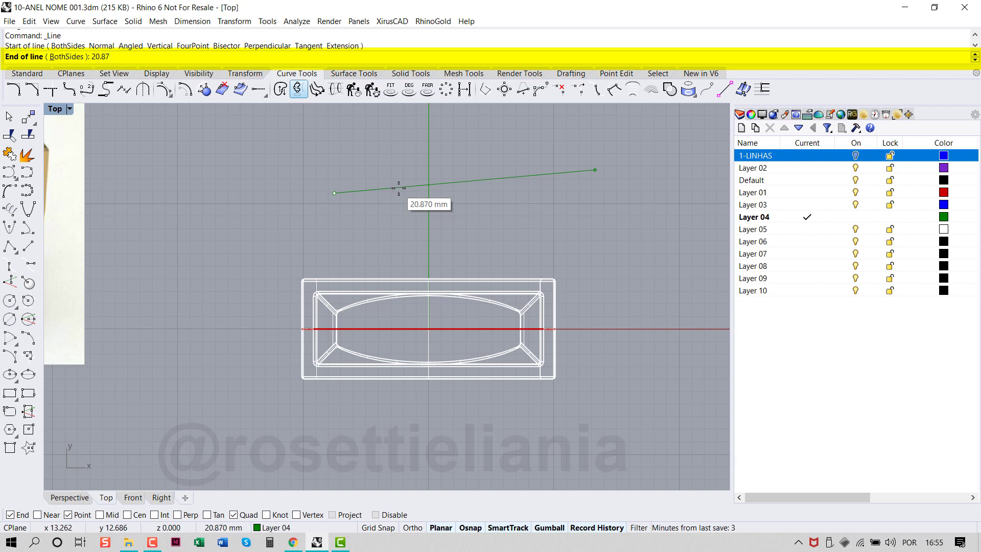
{"action": "left_click", "coordinate": [457, 206], "text": "shift"}
{"action": "left_click_drag", "start_coordinate": [498, 195], "coordinate": [454, 185]}
{"action": "left_click", "coordinate": [491, 226]}
{"action": "right_click_drag", "start_coordinate": [459, 216], "coordinate": [489, 226]}
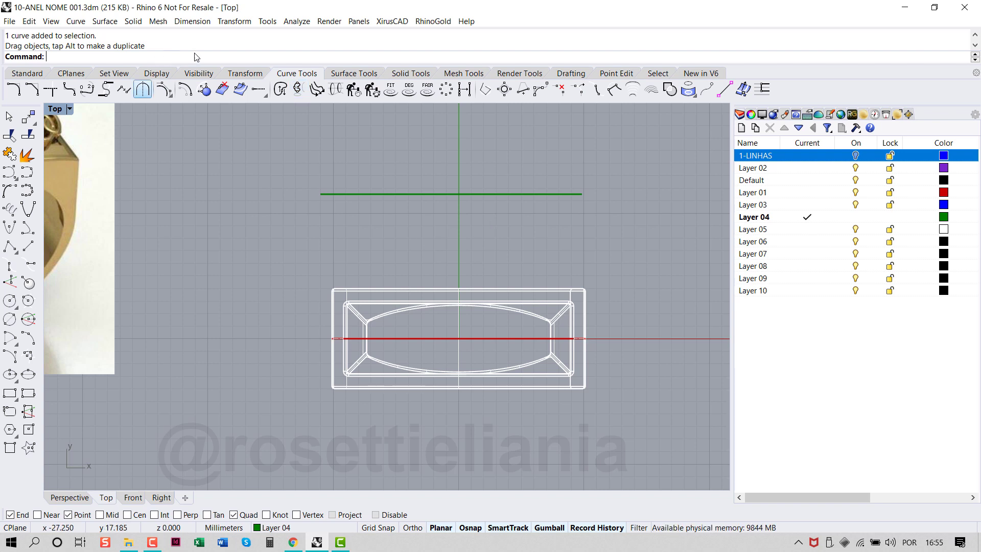
- Start a Text Object and replace the placeholder word with Diego
{"action": "left_click", "coordinate": [27, 73]}
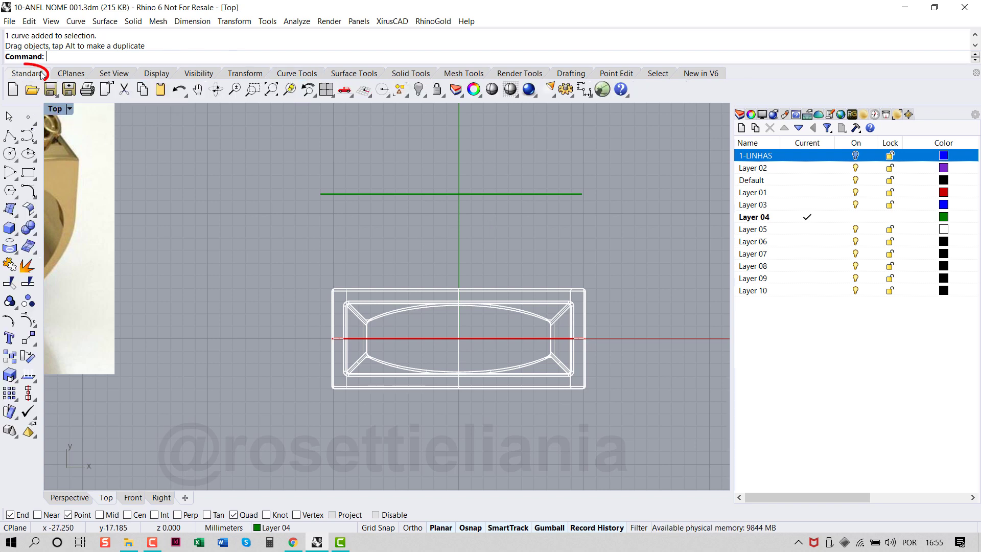
{"action": "left_click", "coordinate": [10, 339]}
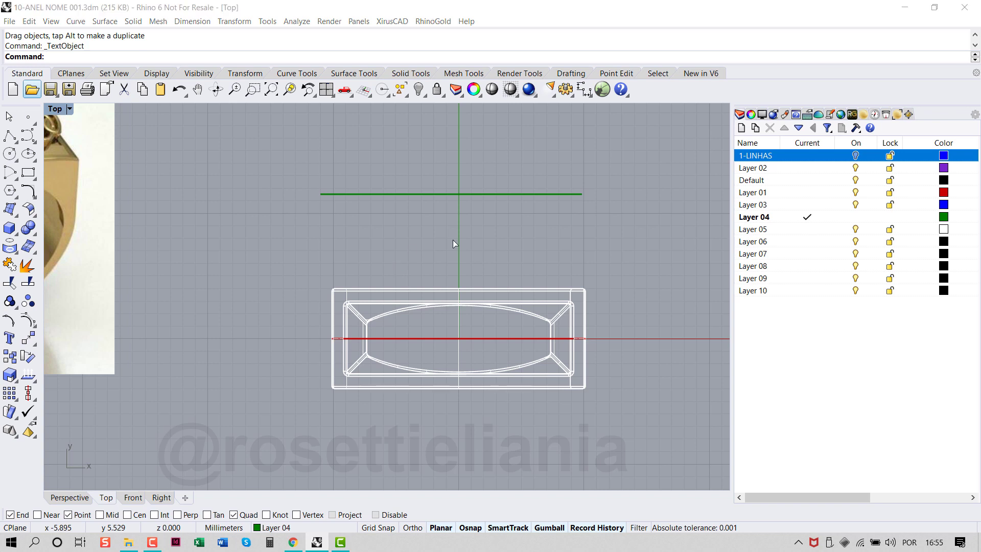
{"action": "right_click", "coordinate": [453, 240]}
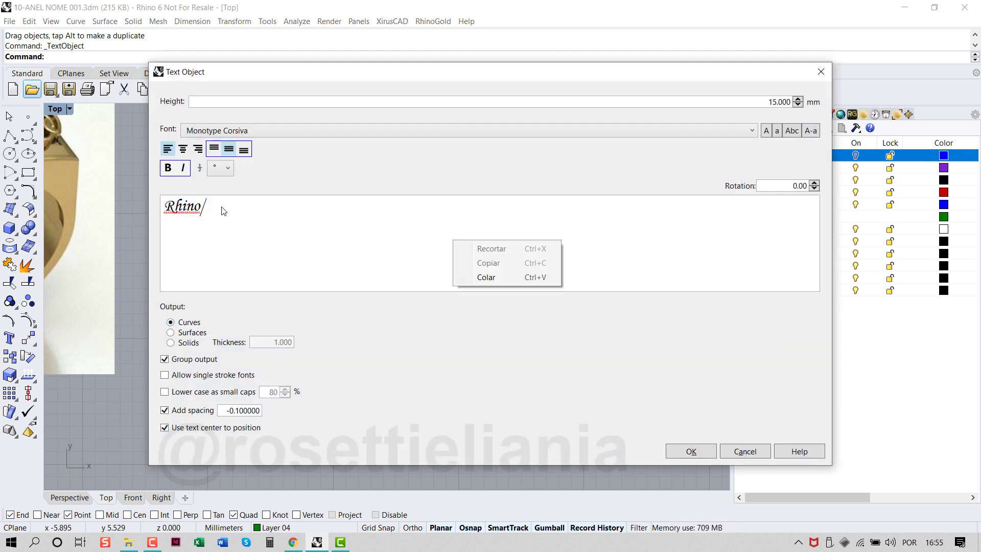
{"action": "double_click", "coordinate": [210, 215]}
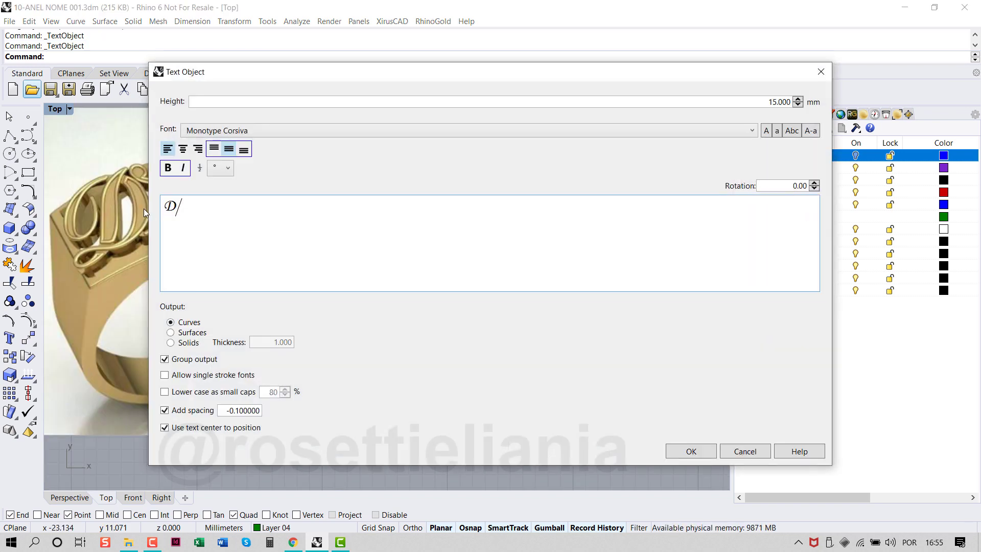
{"action": "type", "text": "iego"}
{"action": "left_click_drag", "start_coordinate": [336, 78], "coordinate": [469, 88]}
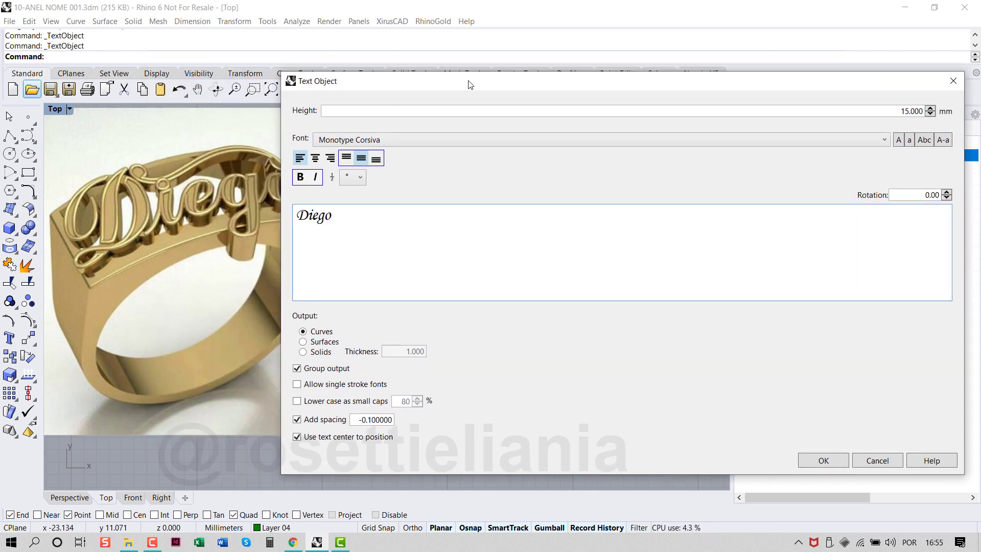
- Keep Monotype Corsiva, set height to 8 mm, and output the text as curves
{"action": "left_click", "coordinate": [440, 140]}
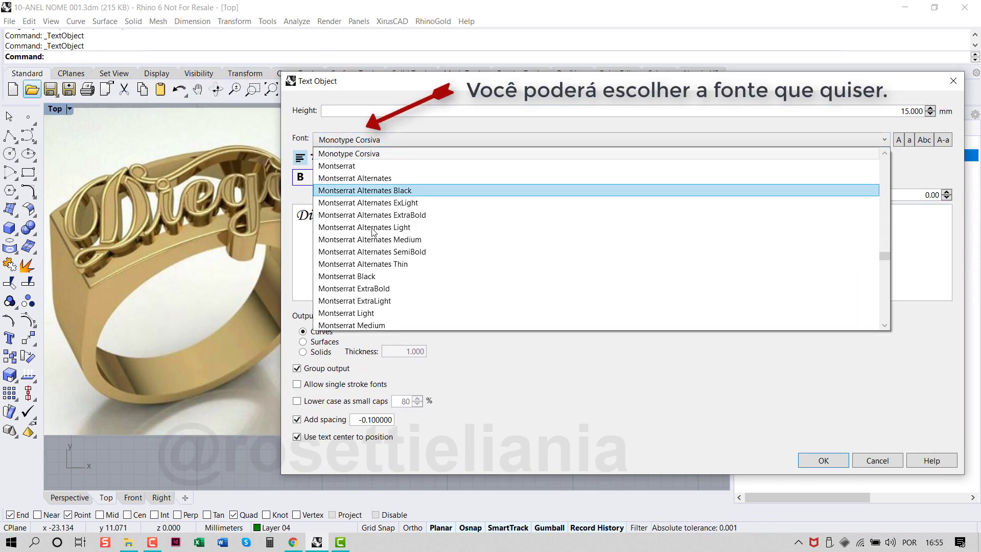
{"action": "scroll", "coordinate": [360, 258], "scroll_direction": "down", "scroll_amount": 1}
{"action": "scroll", "coordinate": [361, 258], "scroll_direction": "down", "scroll_amount": 10}
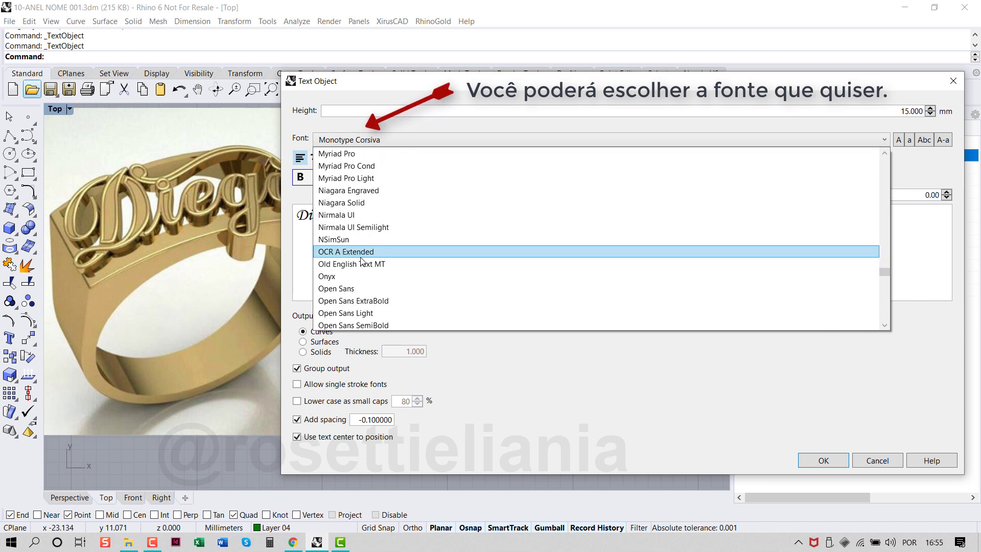
{"action": "scroll", "coordinate": [360, 260], "scroll_direction": "down", "scroll_amount": 5}
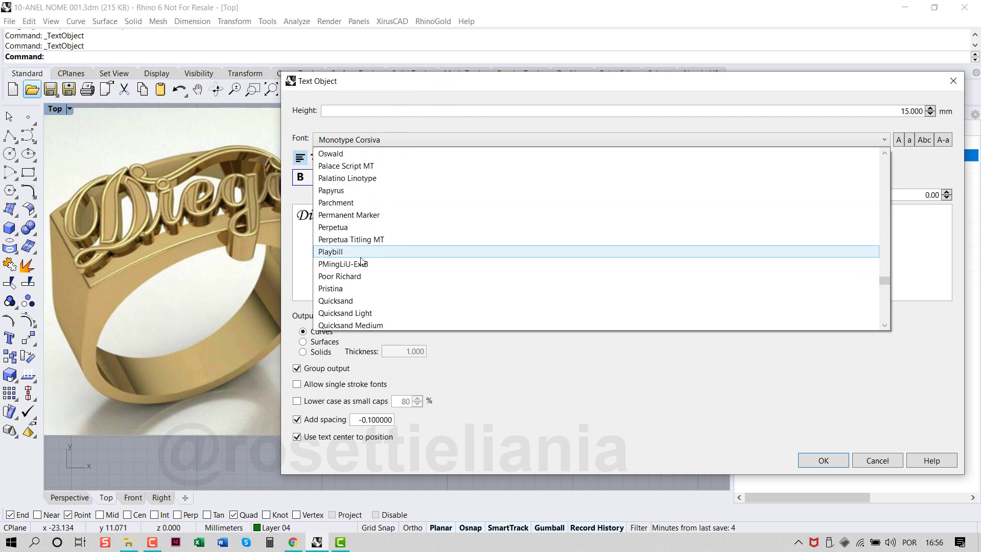
{"action": "scroll", "coordinate": [361, 261], "scroll_direction": "down", "scroll_amount": 2}
{"action": "left_click", "coordinate": [345, 215]}
{"action": "left_click_drag", "start_coordinate": [339, 217], "coordinate": [295, 216]}
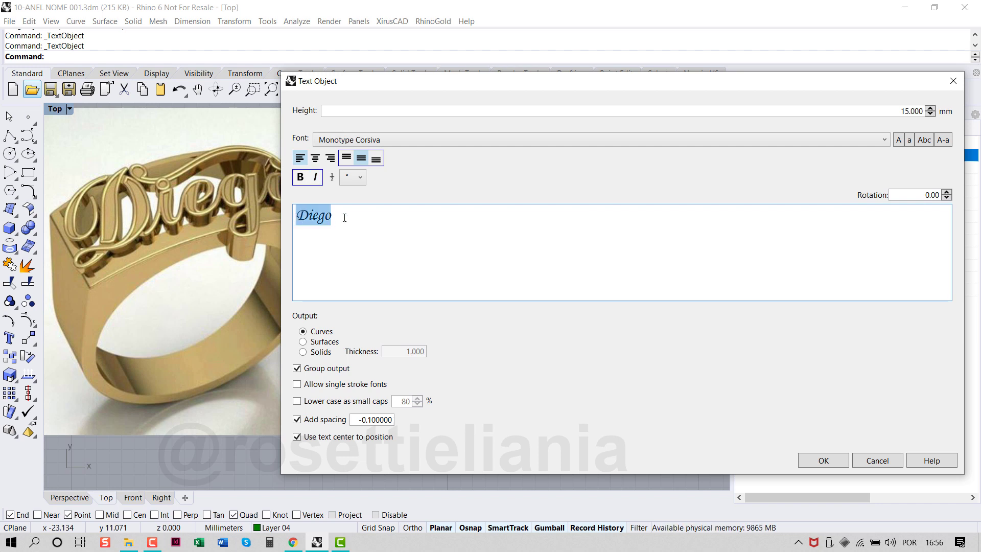
{"action": "left_click", "coordinate": [378, 140]}
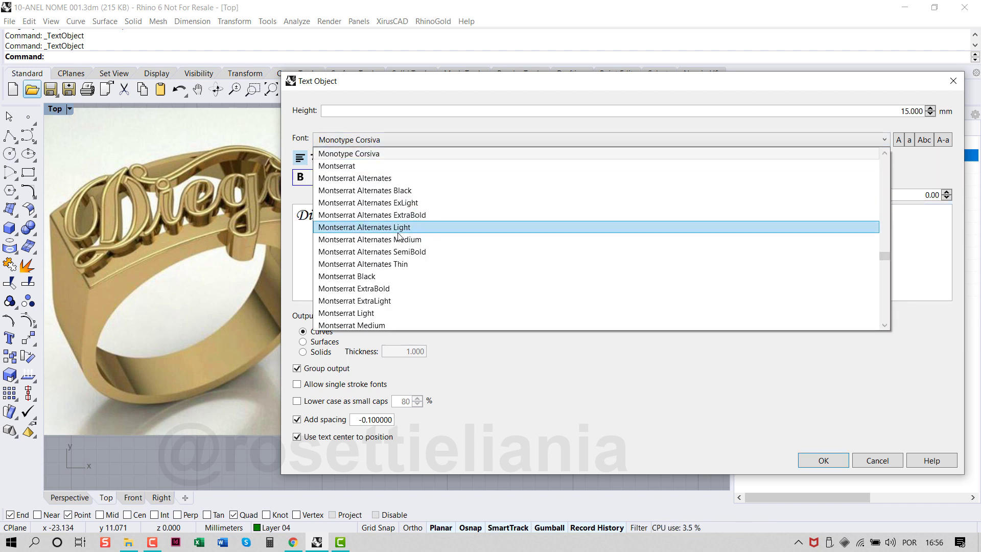
{"action": "left_click", "coordinate": [384, 139]}
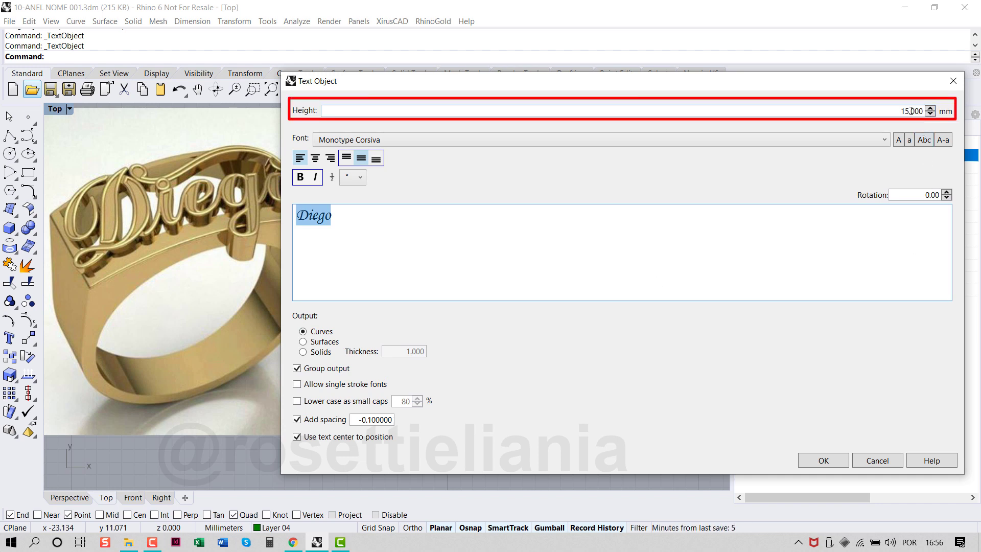
{"action": "left_click_drag", "start_coordinate": [900, 108], "coordinate": [917, 110]}
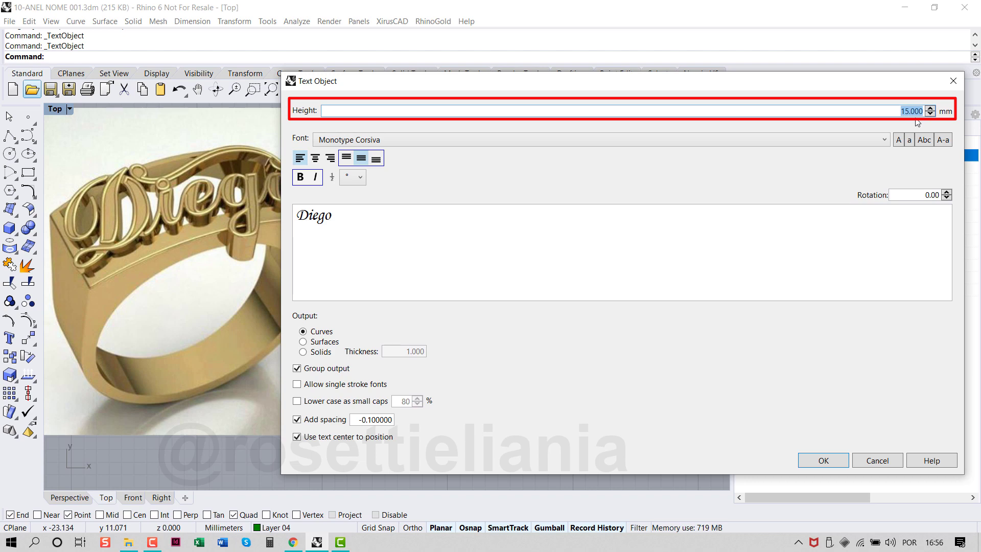
{"action": "left_click", "coordinate": [823, 461]}
{"action": "scroll", "coordinate": [408, 194], "scroll_direction": "up", "scroll_amount": 3}
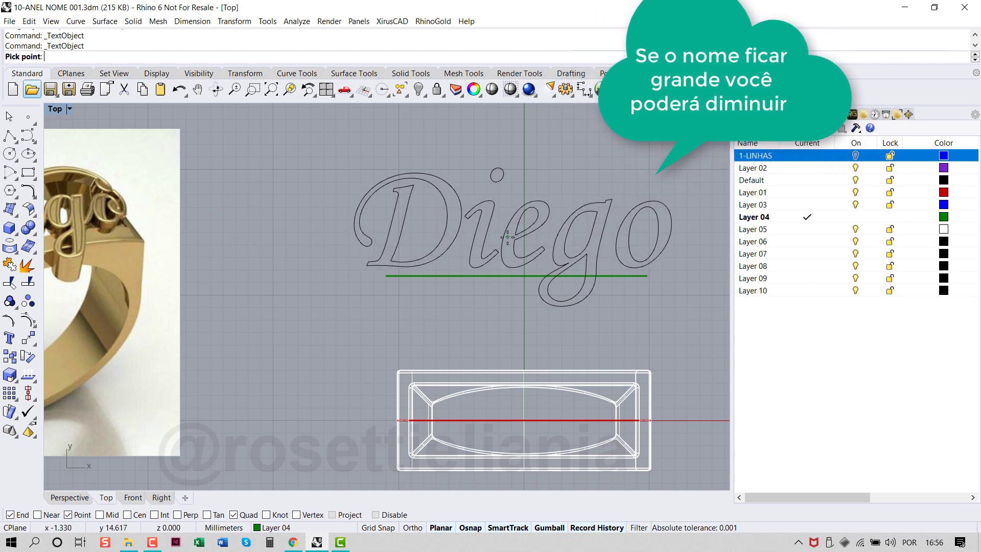
- Place the Diego curves above the ring and scale them down
{"action": "left_click", "coordinate": [507, 237]}
{"action": "scroll", "coordinate": [507, 237], "scroll_direction": "down", "scroll_amount": 3}
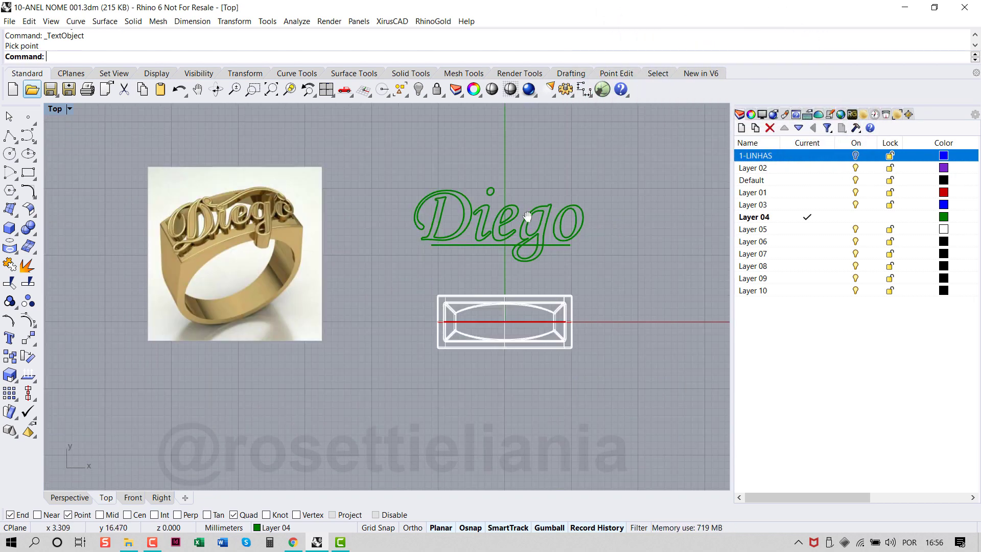
{"action": "right_click_drag", "start_coordinate": [528, 216], "coordinate": [519, 215]}
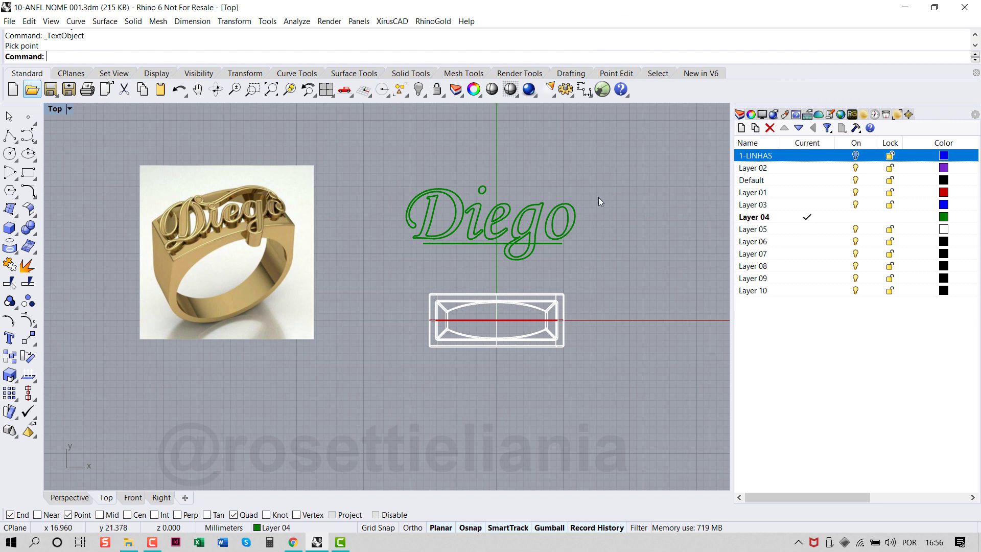
{"action": "left_click", "coordinate": [404, 219]}
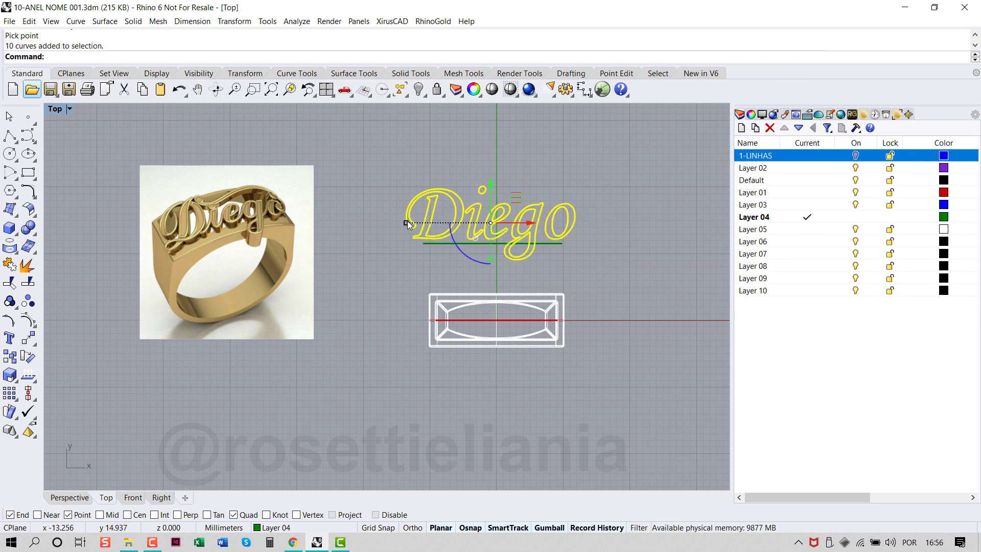
{"action": "left_click_drag", "start_coordinate": [407, 222], "coordinate": [413, 223], "text": "shift"}
{"action": "left_click", "coordinate": [619, 188]}
{"action": "left_click_drag", "start_coordinate": [618, 188], "coordinate": [431, 226]}
- Lower Diego about 3.374 mm so it rests on the green line
{"action": "left_click_drag", "start_coordinate": [492, 179], "coordinate": [493, 209]}
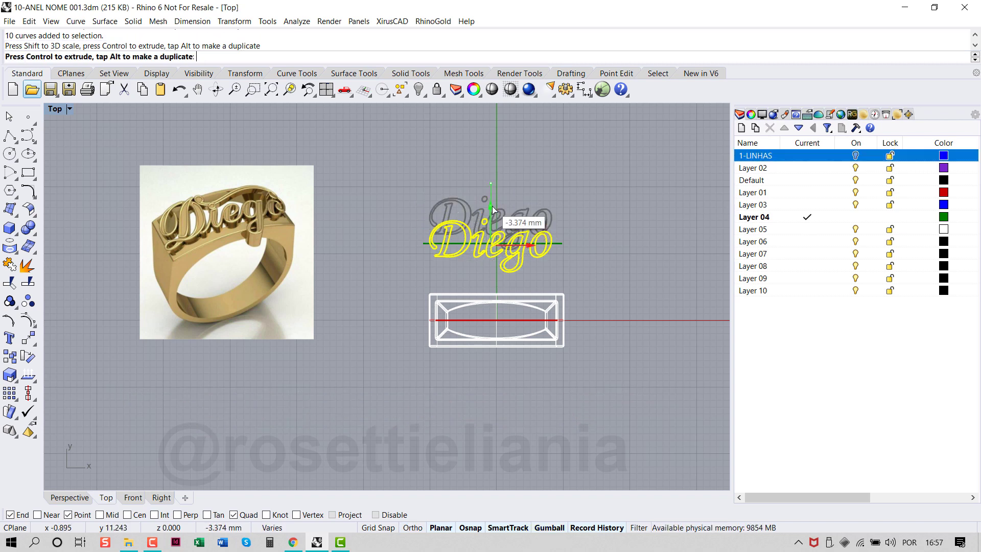
{"action": "left_click_drag", "start_coordinate": [493, 209], "coordinate": [492, 206]}
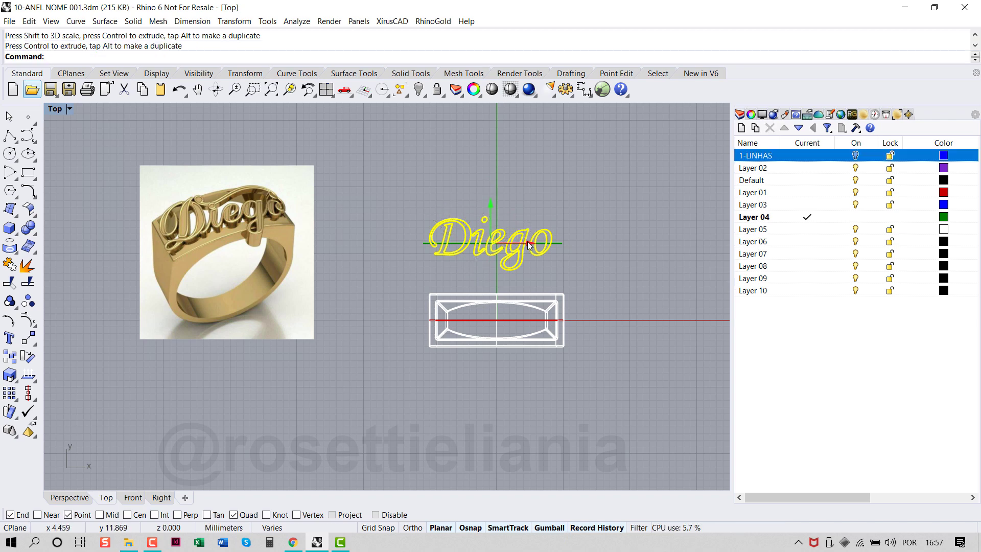
{"action": "key", "text": "Escape"}
{"action": "scroll", "coordinate": [271, 191], "scroll_direction": "up", "scroll_amount": 3}
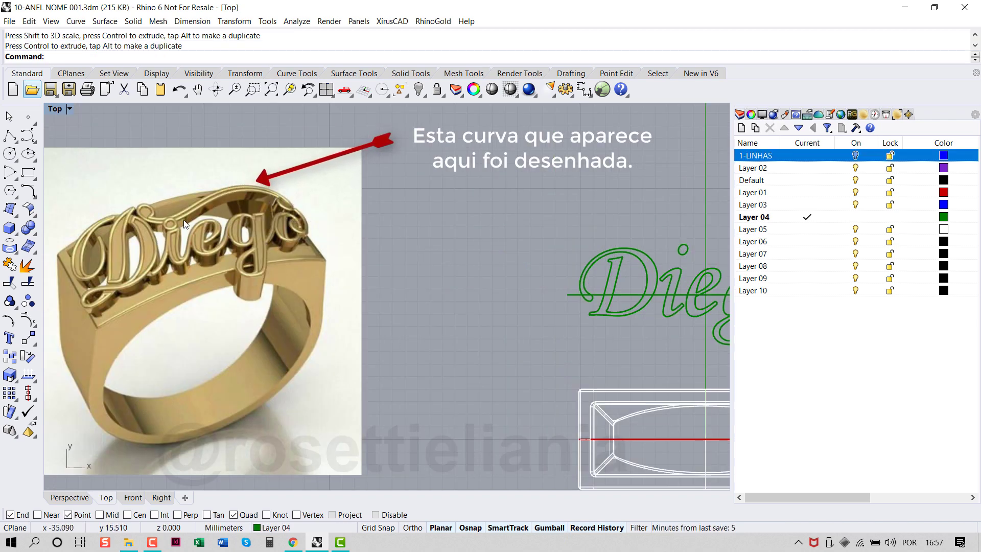
{"action": "scroll", "coordinate": [220, 249], "scroll_direction": "down", "scroll_amount": 4}
- Draw an interpolated flourish curve from above the D, arcing over the name down to the o
{"action": "scroll", "coordinate": [457, 254], "scroll_direction": "up", "scroll_amount": 4}
{"action": "right_click_drag", "start_coordinate": [570, 259], "coordinate": [526, 274]}
{"action": "left_click", "coordinate": [317, 74]}
{"action": "left_click", "coordinate": [26, 174]}
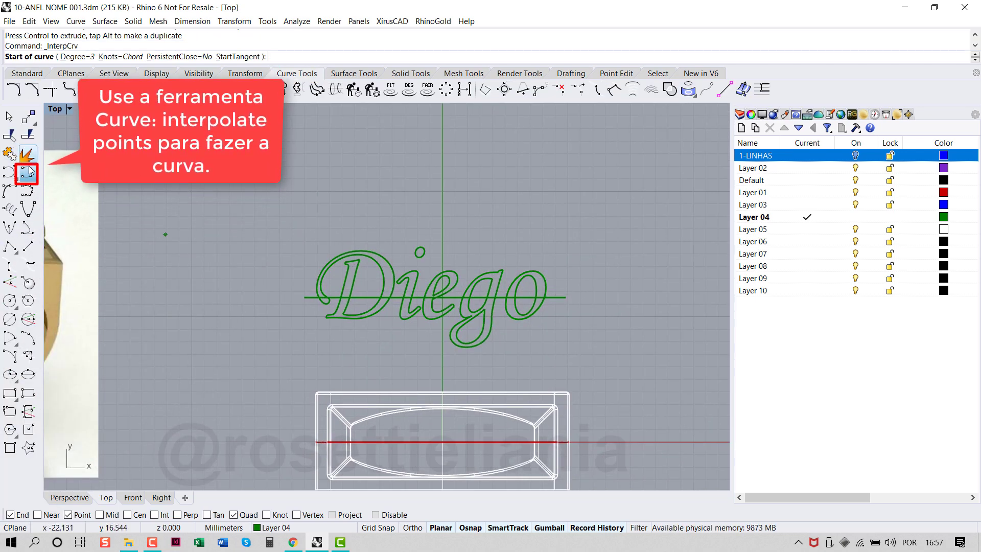
{"action": "right_click_drag", "start_coordinate": [229, 239], "coordinate": [344, 248]}
{"action": "right_click_drag", "start_coordinate": [641, 266], "coordinate": [505, 264]}
{"action": "scroll", "coordinate": [454, 251], "scroll_direction": "up", "scroll_amount": 6}
{"action": "left_click", "coordinate": [438, 254]}
{"action": "left_click", "coordinate": [441, 268]}
{"action": "scroll", "coordinate": [479, 269], "scroll_direction": "down", "scroll_amount": 4}
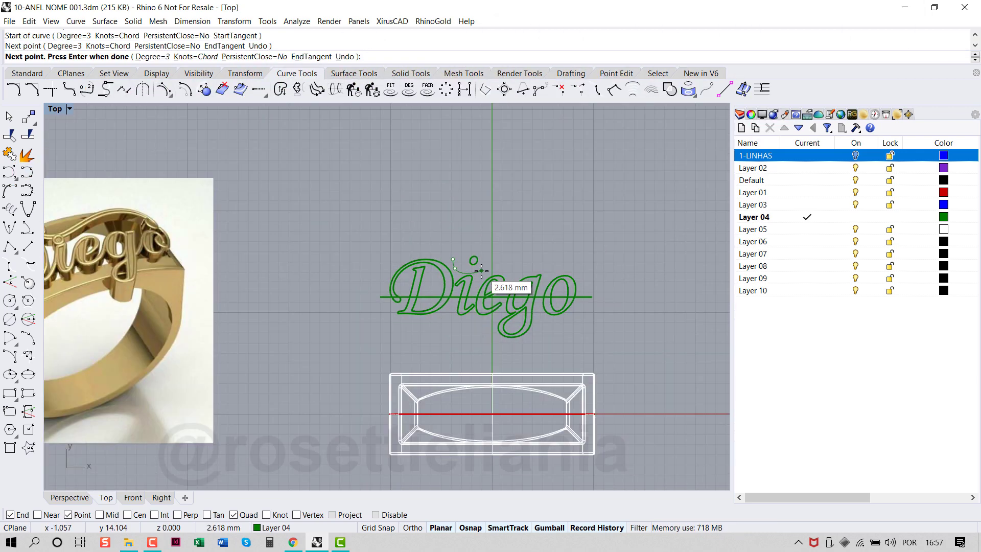
{"action": "left_click", "coordinate": [480, 270]}
{"action": "left_click", "coordinate": [515, 253]}
{"action": "left_click", "coordinate": [572, 262]}
{"action": "left_click", "coordinate": [579, 274]}
{"action": "left_click", "coordinate": [575, 292]}
{"action": "right_click", "coordinate": [576, 292]}
- Drag the flourish's control points to refine its arc and curl its end toward the o
{"action": "left_click", "coordinate": [484, 239]}
{"action": "key", "text": "F10"}
{"action": "scroll", "coordinate": [411, 260], "scroll_direction": "up", "scroll_amount": 10}
{"action": "left_click_drag", "start_coordinate": [351, 297], "coordinate": [383, 284]}
{"action": "right_click_drag", "start_coordinate": [557, 225], "coordinate": [357, 228]}
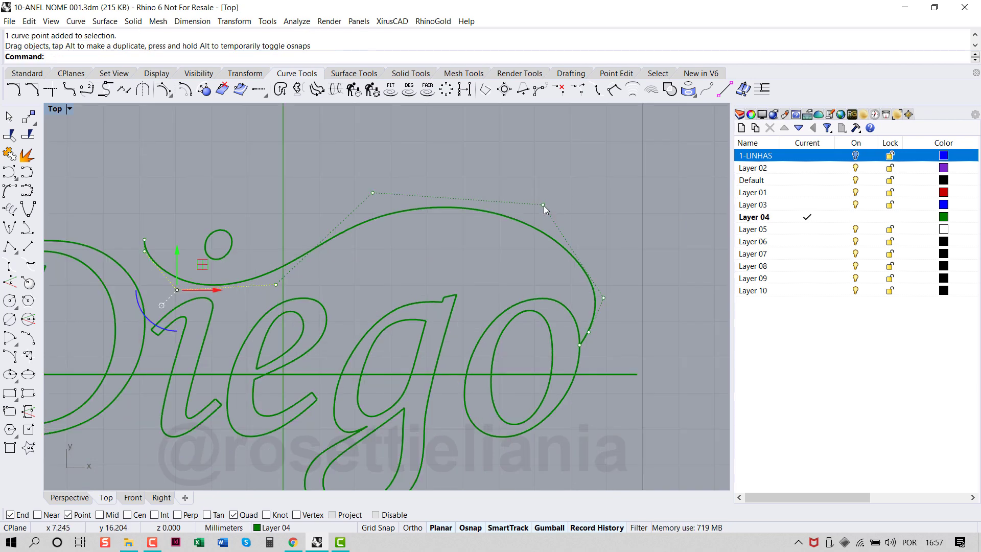
{"action": "left_click_drag", "start_coordinate": [544, 205], "coordinate": [522, 203]}
{"action": "left_click_drag", "start_coordinate": [604, 298], "coordinate": [590, 284]}
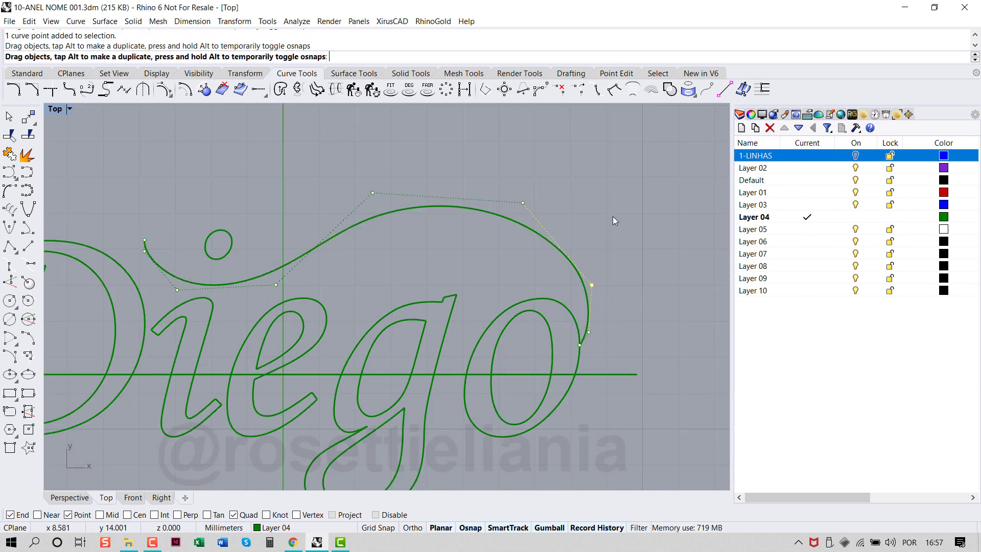
{"action": "key", "text": "Escape"}
{"action": "key", "text": "Escape"}
- Zoom out to show the name and ring outline, then select the swoosh curve
{"action": "scroll", "coordinate": [544, 225], "scroll_direction": "down", "scroll_amount": 8}
{"action": "right_click_drag", "start_coordinate": [571, 232], "coordinate": [528, 238]}
{"action": "scroll", "coordinate": [513, 234], "scroll_direction": "down", "scroll_amount": 2}
{"action": "scroll", "coordinate": [513, 234], "scroll_direction": "down", "scroll_amount": 2}
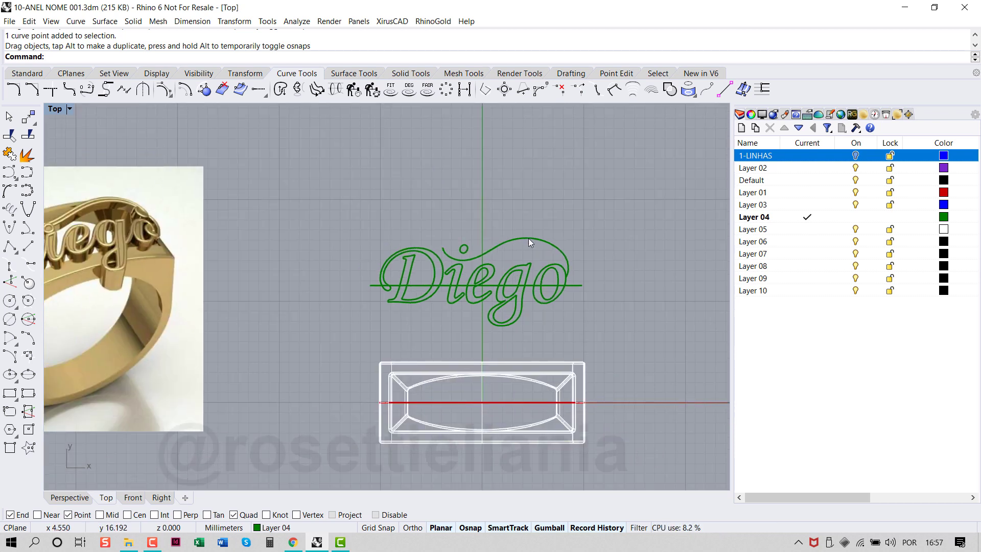
{"action": "left_click", "coordinate": [529, 238]}
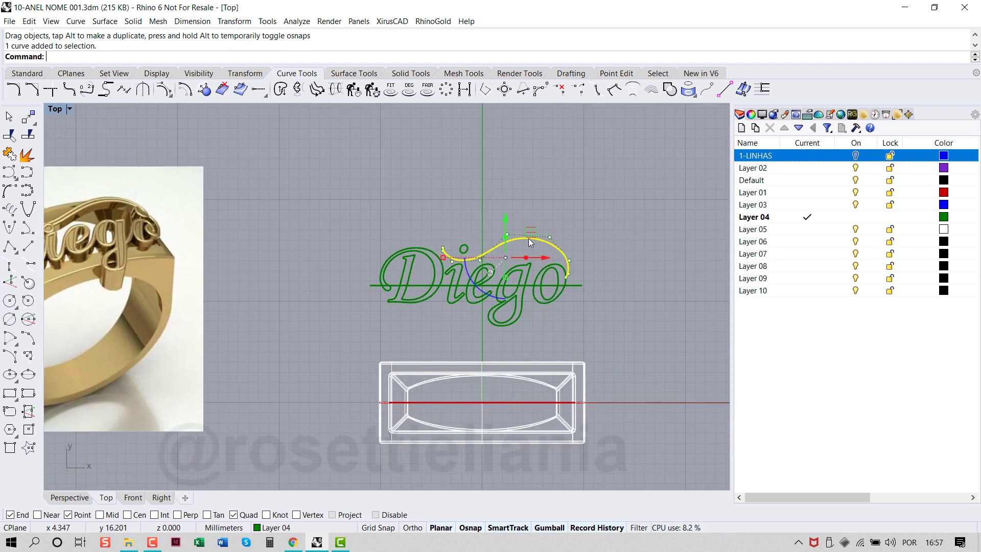
- Offset the swoosh curve 0.6 mm to both sides with round caps
{"action": "left_click", "coordinate": [185, 89]}
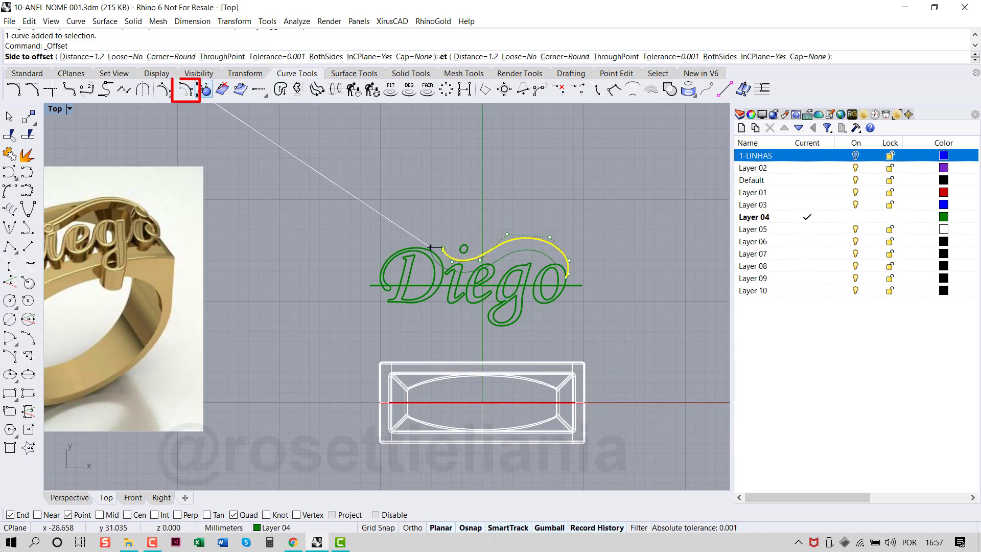
{"action": "left_click", "coordinate": [415, 56]}
{"action": "left_click", "coordinate": [115, 60]}
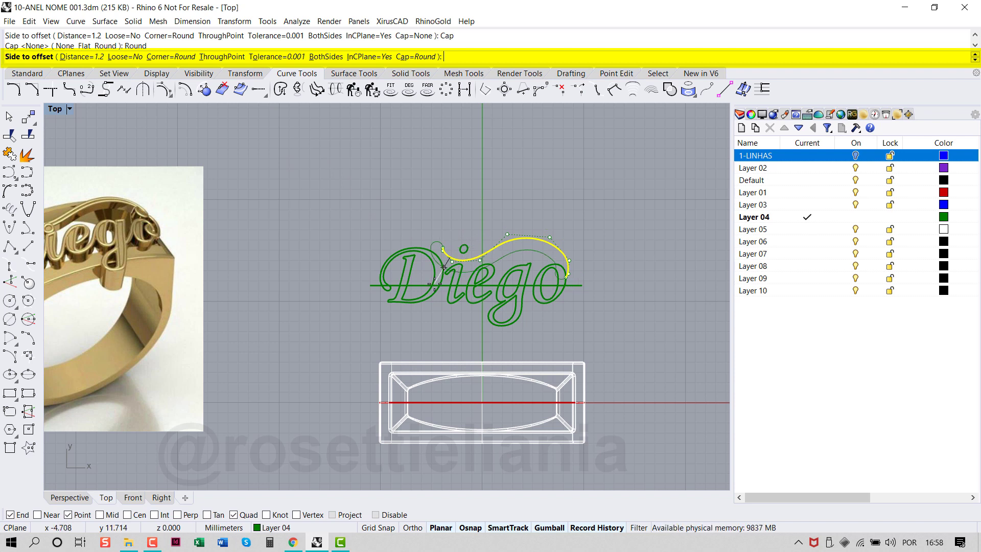
{"action": "left_click", "coordinate": [318, 61]}
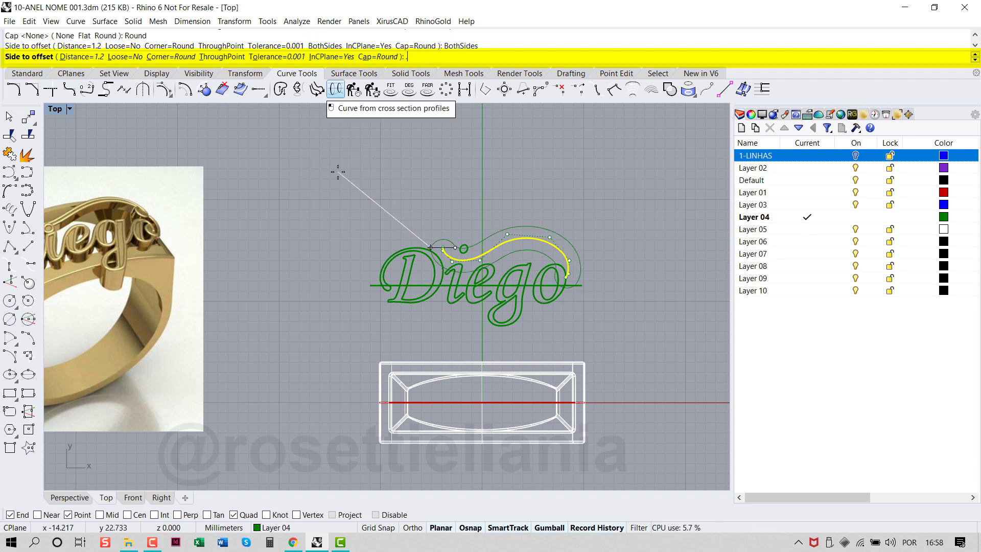
{"action": "type", "text": ".6"}
{"action": "key", "text": "Return"}
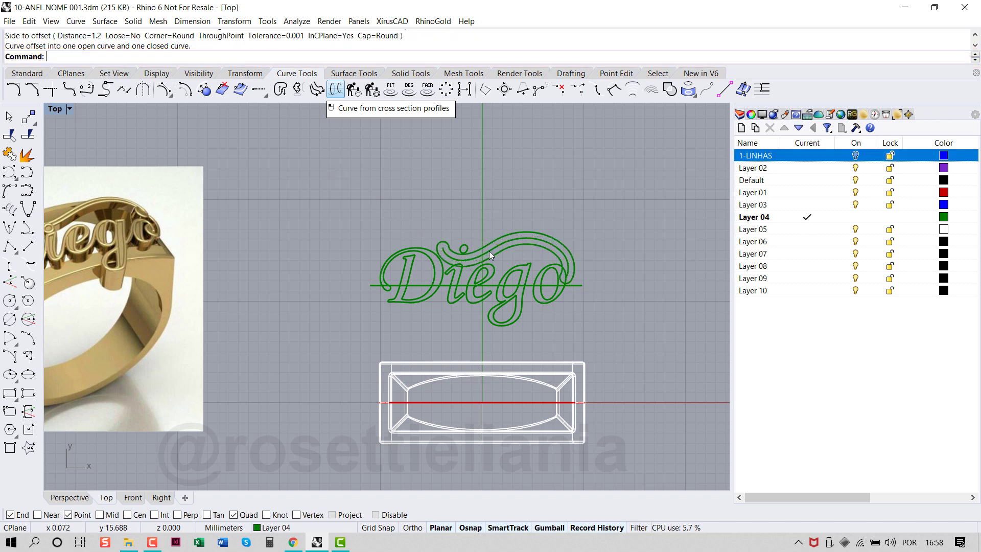
{"action": "scroll", "coordinate": [489, 252], "scroll_direction": "up", "scroll_amount": 4}
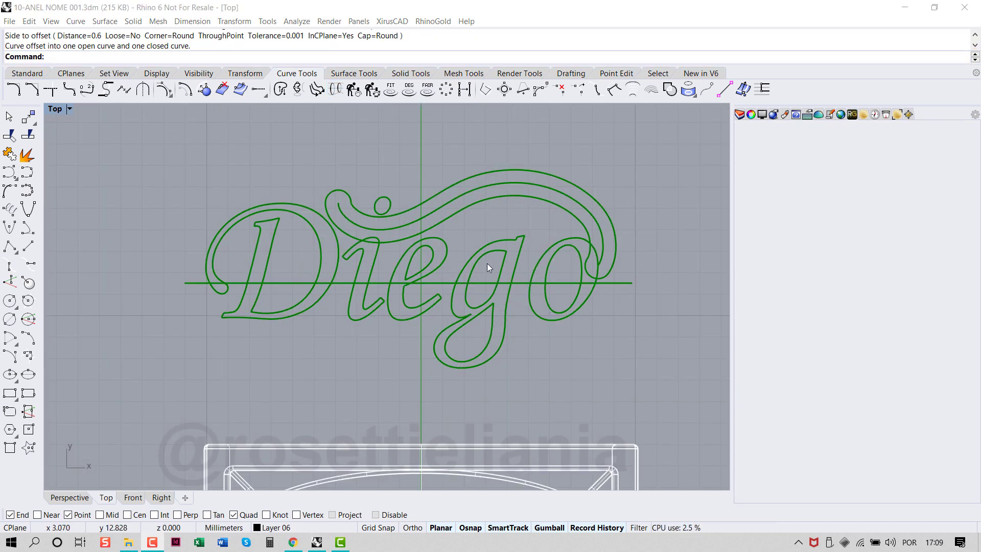
- Offset the D outline and the swoosh band outward by 0.15 mm
{"action": "right_click_drag", "start_coordinate": [292, 252], "coordinate": [403, 286]}
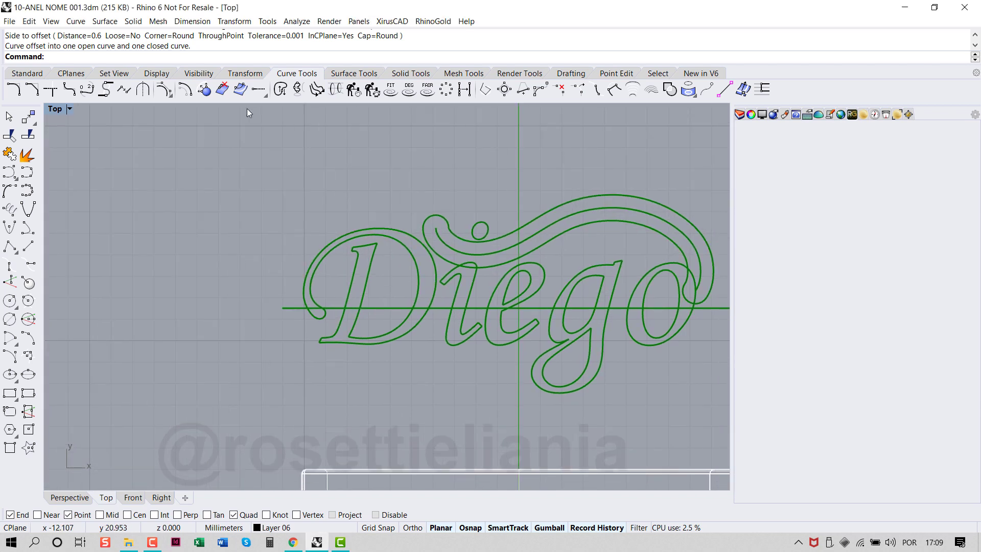
{"action": "left_click", "coordinate": [185, 91]}
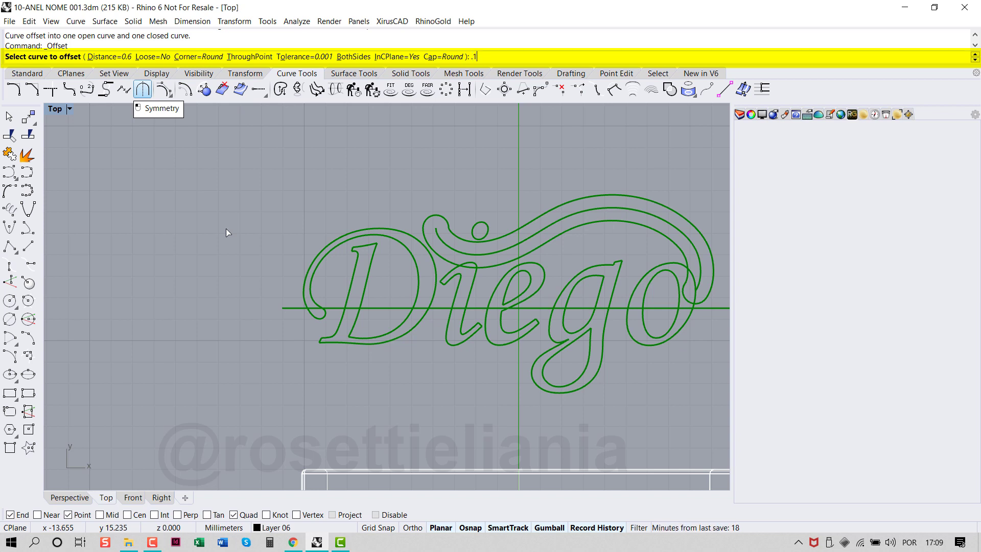
{"action": "type", "text": ".15"}
{"action": "key", "text": "Return"}
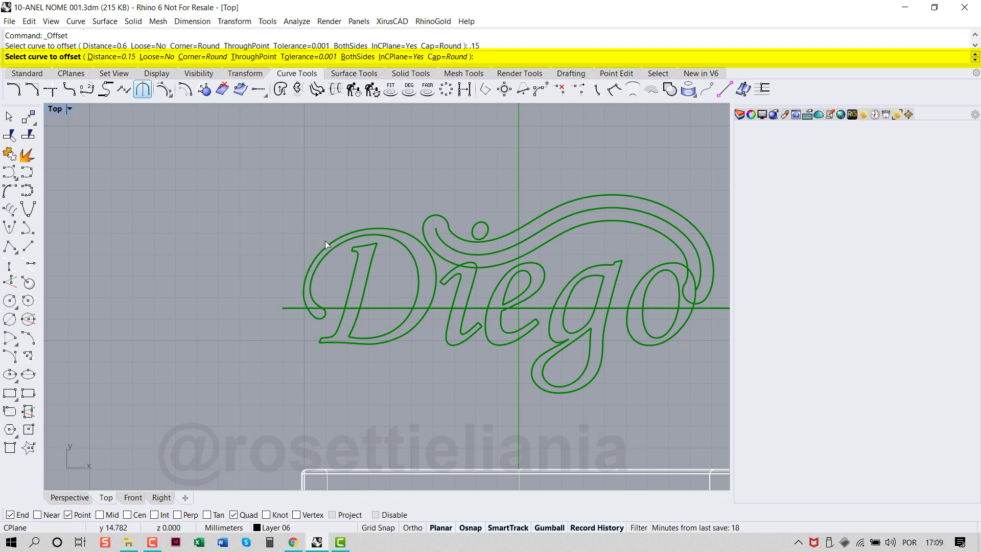
{"action": "left_click", "coordinate": [325, 245]}
{"action": "left_click", "coordinate": [309, 225]}
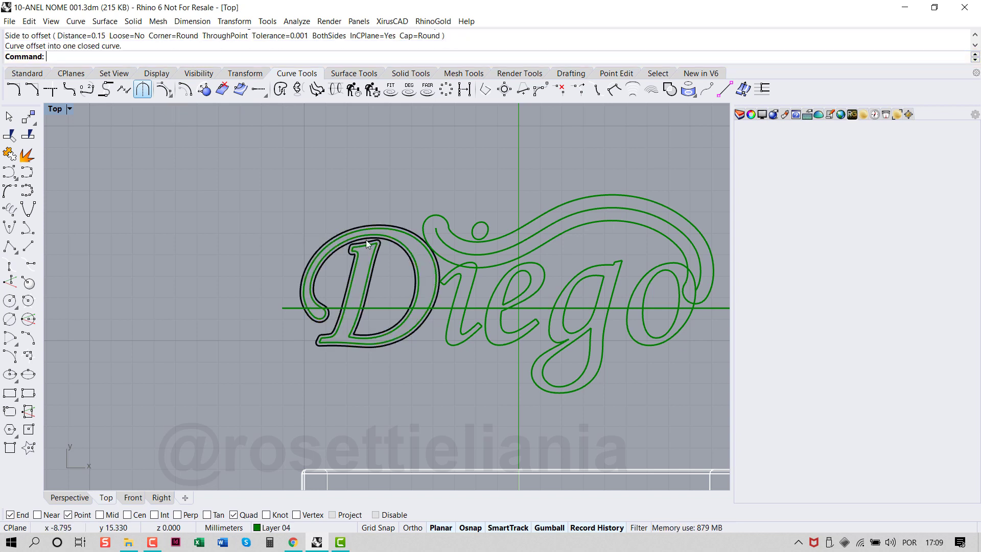
{"action": "scroll", "coordinate": [366, 240], "scroll_direction": "up", "scroll_amount": 5}
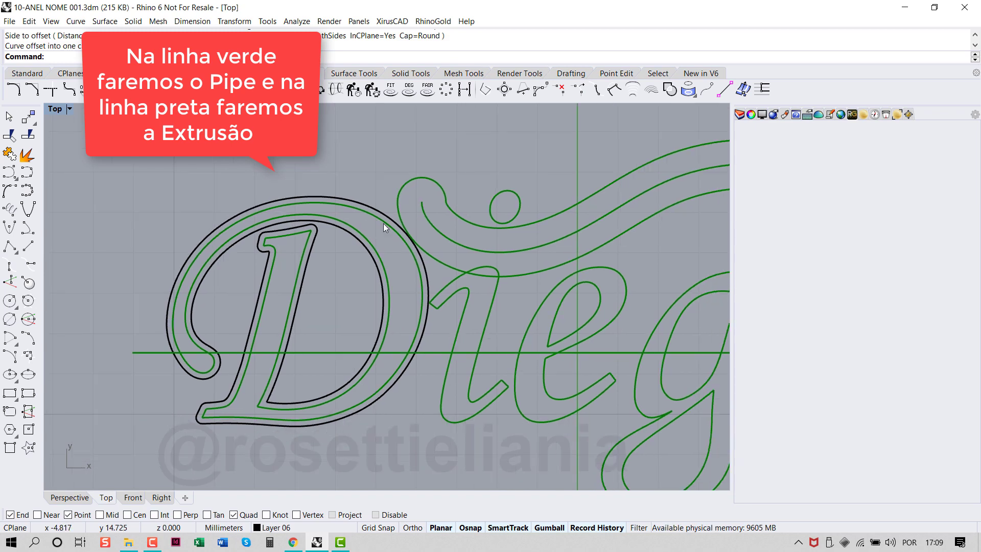
{"action": "left_click", "coordinate": [454, 215]}
{"action": "key", "text": "Return"}
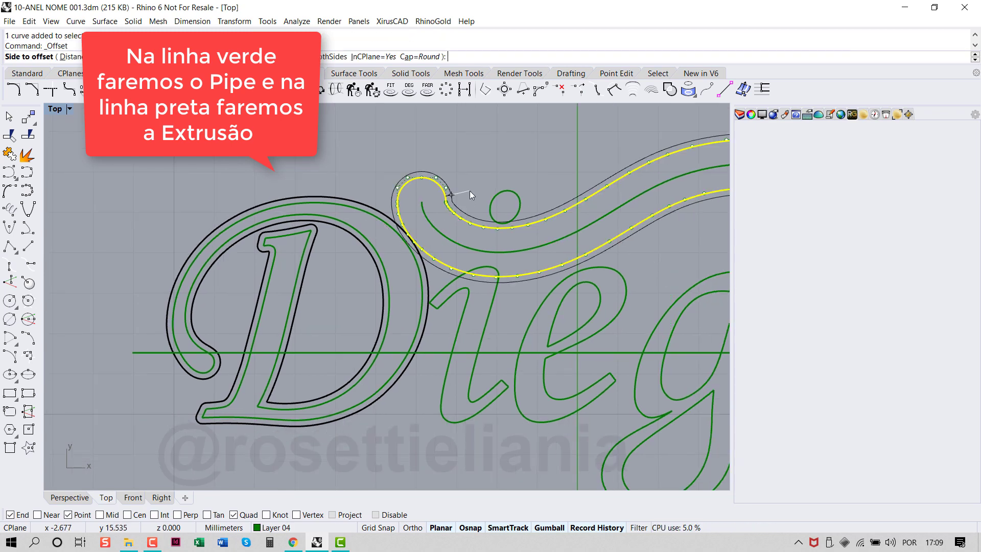
{"action": "left_click", "coordinate": [459, 193]}
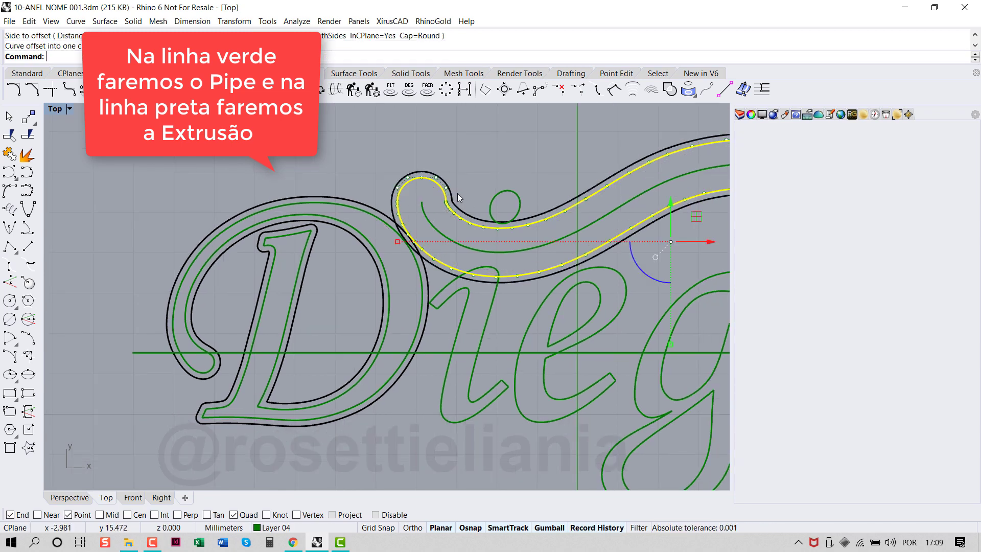
{"action": "scroll", "coordinate": [458, 193], "scroll_direction": "down", "scroll_amount": 3}
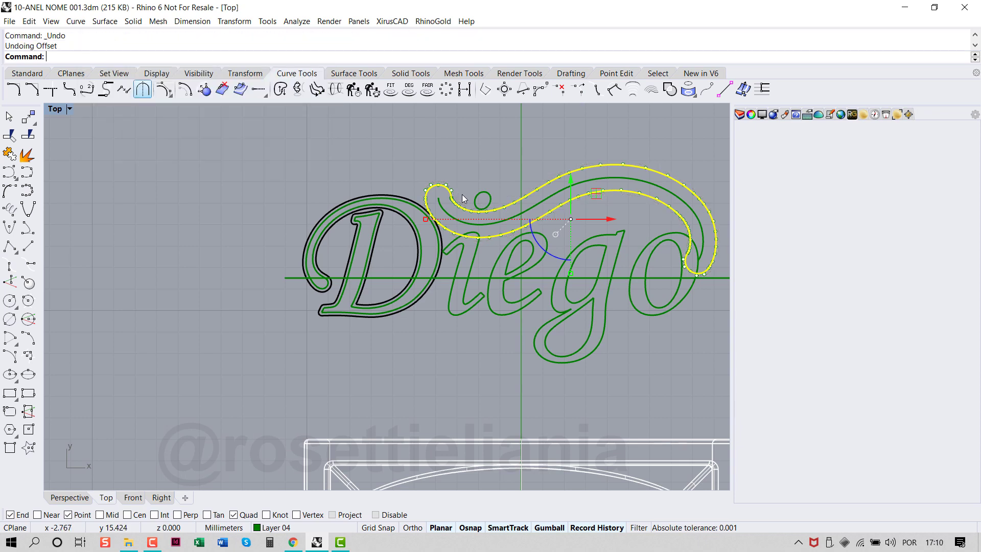
{"action": "key", "text": "Return"}
{"action": "scroll", "coordinate": [467, 217], "scroll_direction": "up", "scroll_amount": 3}
{"action": "left_click", "coordinate": [457, 222]}
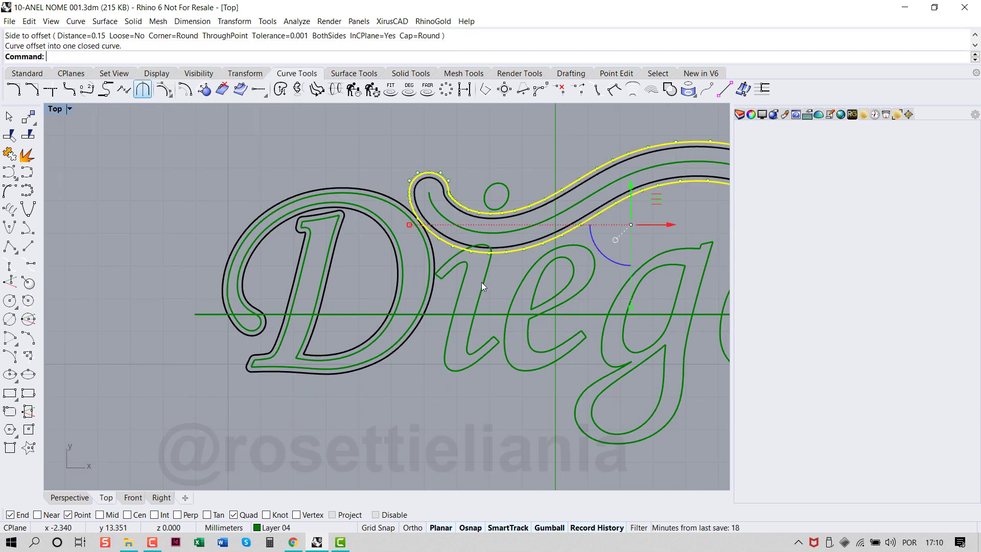
{"action": "key", "text": "ctrl+a"}
{"action": "key", "text": "Return"}
- Offset the i, the e and the e's inner loop outward by 0.15 mm
{"action": "left_click", "coordinate": [487, 287]}
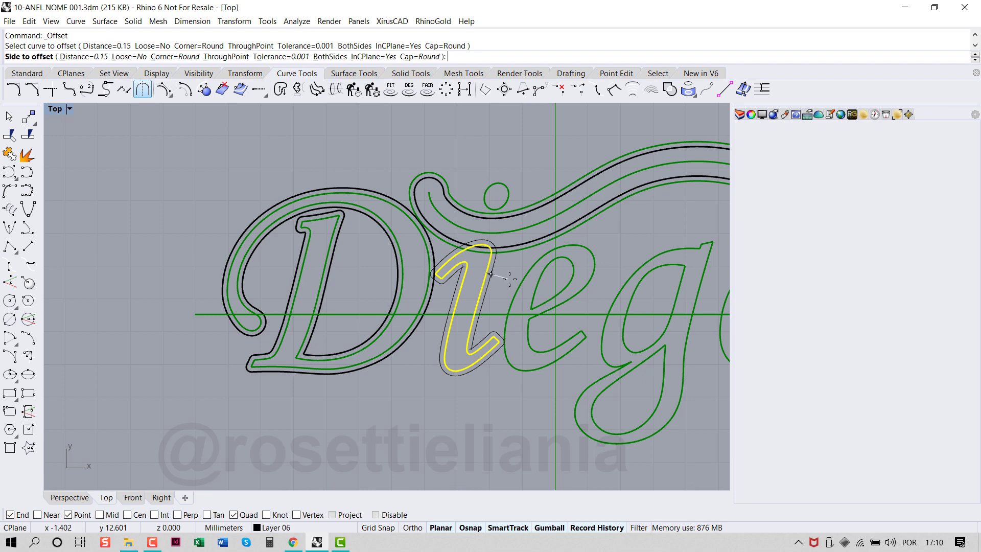
{"action": "left_click", "coordinate": [509, 278]}
{"action": "right_click_drag", "start_coordinate": [528, 270], "coordinate": [453, 269]}
{"action": "left_click", "coordinate": [453, 269]}
{"action": "right_click", "coordinate": [452, 270]}
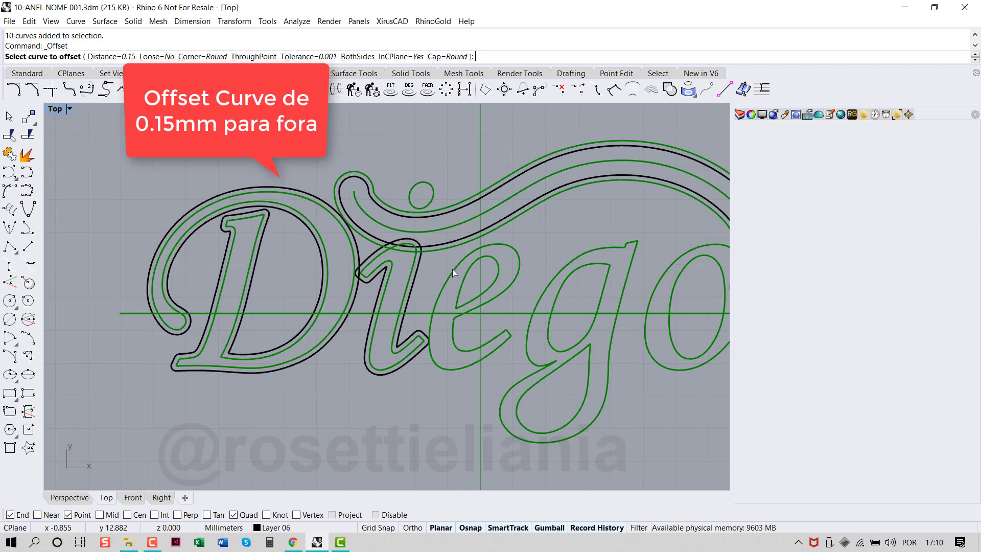
{"action": "left_click", "coordinate": [452, 269]}
{"action": "left_click", "coordinate": [493, 284]}
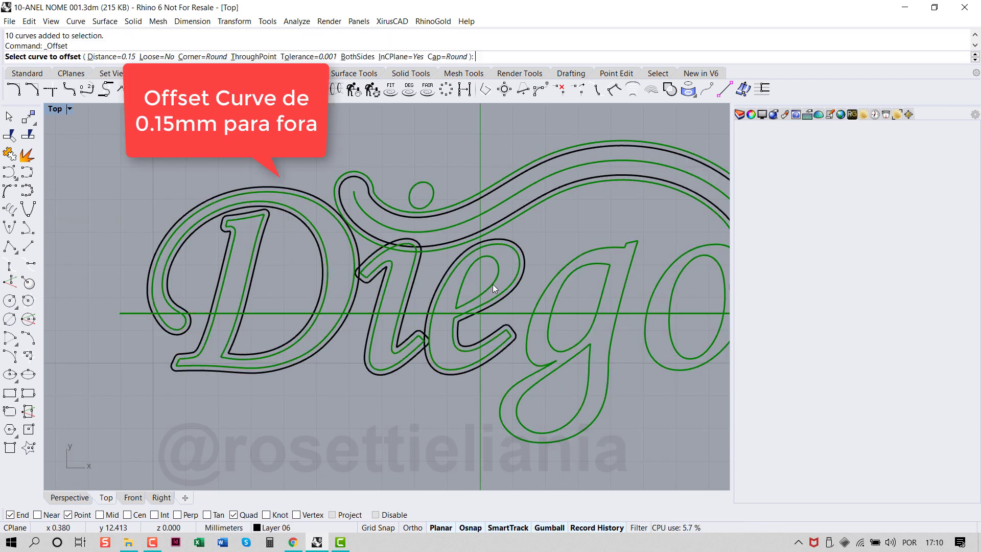
{"action": "left_click", "coordinate": [492, 284]}
{"action": "left_click", "coordinate": [513, 277]}
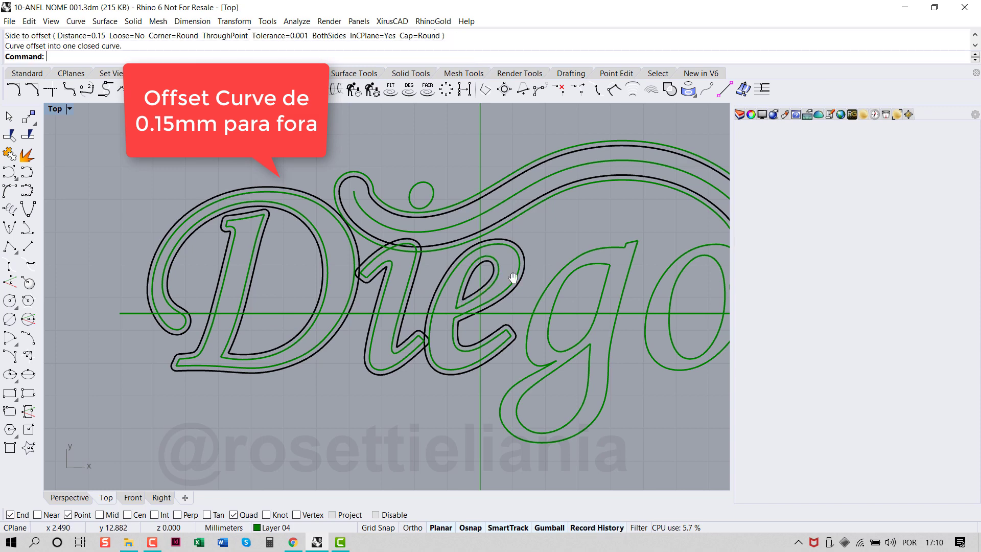
- Offset the g, the o and both their inner loops outward by 0.15 mm
{"action": "right_click_drag", "start_coordinate": [513, 277], "coordinate": [371, 286]}
{"action": "left_click", "coordinate": [427, 278]}
{"action": "left_click", "coordinate": [427, 281]}
{"action": "key", "text": "ctrl+a"}
{"action": "key", "text": "Return"}
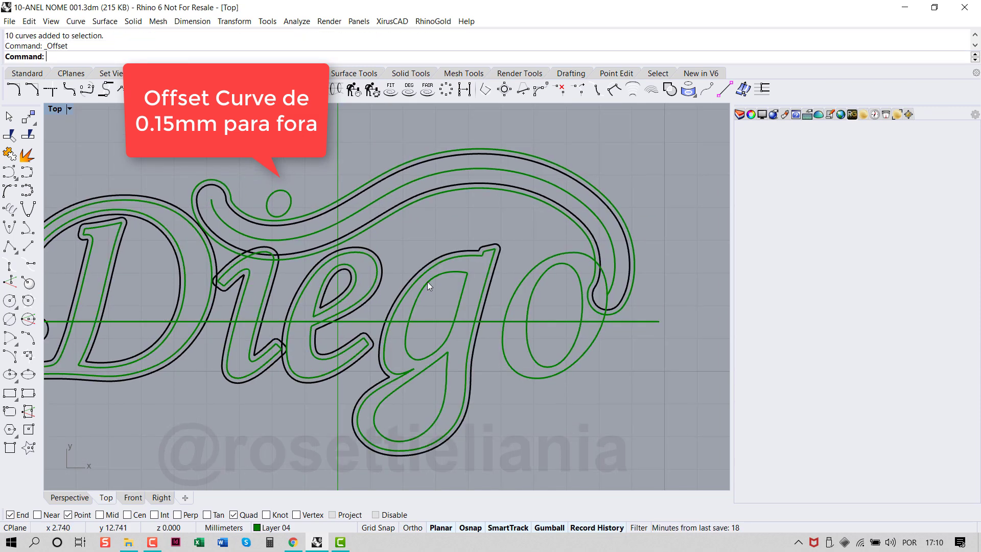
{"action": "left_click", "coordinate": [428, 281]}
{"action": "left_click", "coordinate": [522, 281]}
{"action": "key", "text": "ctrl+a"}
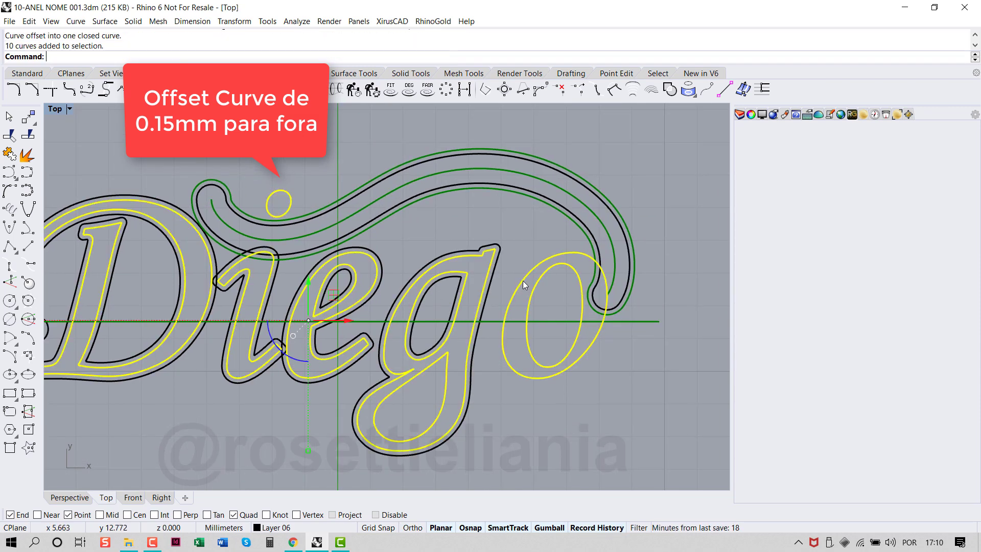
{"action": "key", "text": "Return"}
{"action": "left_click", "coordinate": [523, 280]}
{"action": "left_click", "coordinate": [521, 269]}
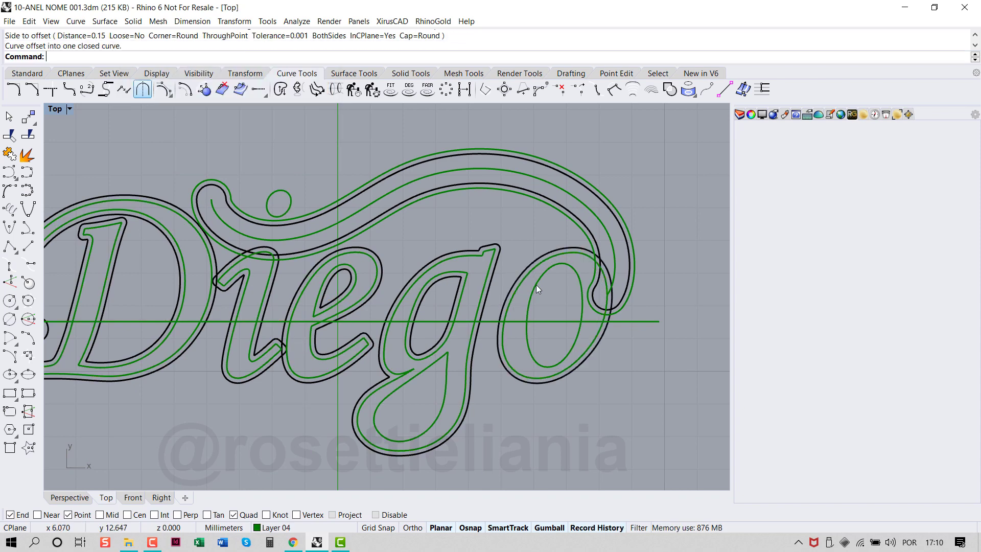
{"action": "key", "text": "Return"}
{"action": "left_click", "coordinate": [535, 284]}
{"action": "left_click", "coordinate": [549, 302]}
{"action": "scroll", "coordinate": [603, 278], "scroll_direction": "down", "scroll_amount": 3}
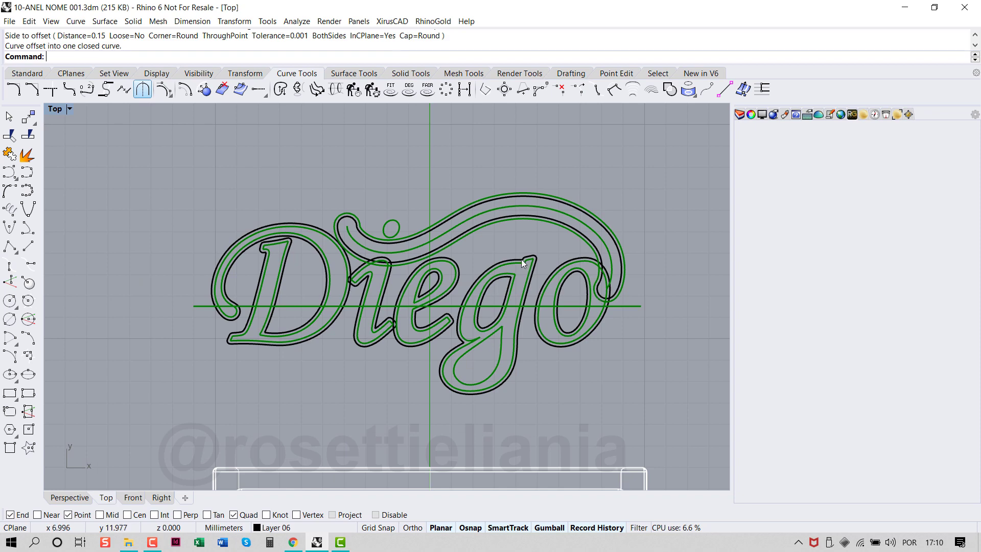
{"action": "scroll", "coordinate": [408, 230], "scroll_direction": "up", "scroll_amount": 4}
- Put the inner swoosh curve on Layer 04 and the outer swoosh curve on Layer 06
{"action": "left_click", "coordinate": [426, 273]}
{"action": "left_click", "coordinate": [296, 527]}
{"action": "left_click", "coordinate": [293, 442]}
{"action": "left_click", "coordinate": [409, 225]}
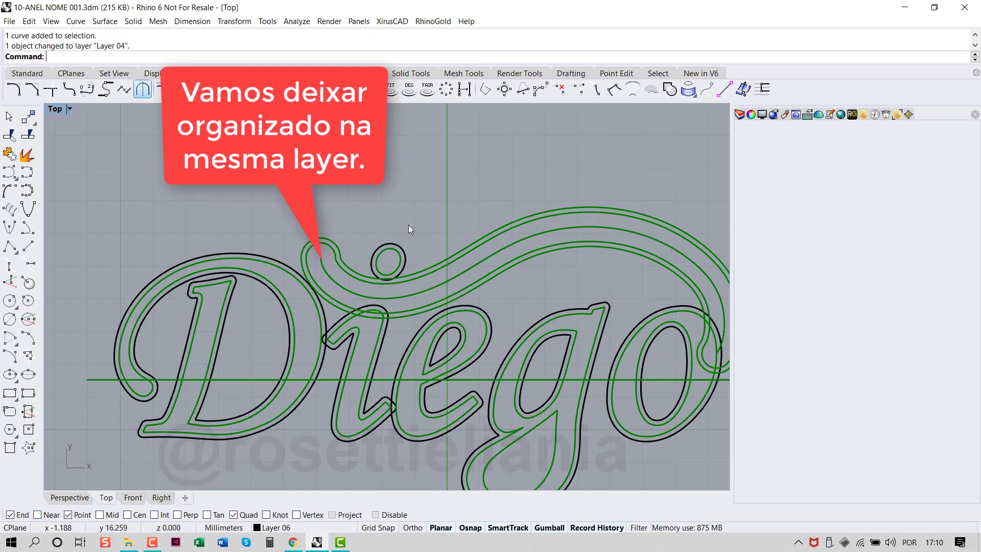
{"action": "left_click", "coordinate": [409, 275]}
{"action": "left_click", "coordinate": [296, 527]}
{"action": "left_click", "coordinate": [292, 466]}
{"action": "scroll", "coordinate": [393, 343], "scroll_direction": "down", "scroll_amount": 3}
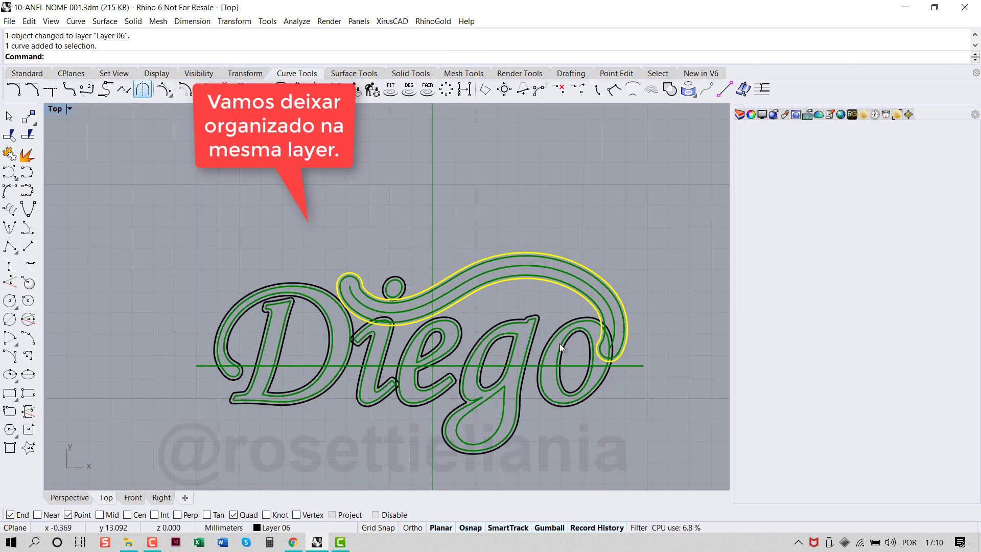
{"action": "scroll", "coordinate": [560, 343], "scroll_direction": "up", "scroll_amount": 2}
- Start Ungroup and window-select all the Diego letter curves
{"action": "left_click", "coordinate": [418, 329]}
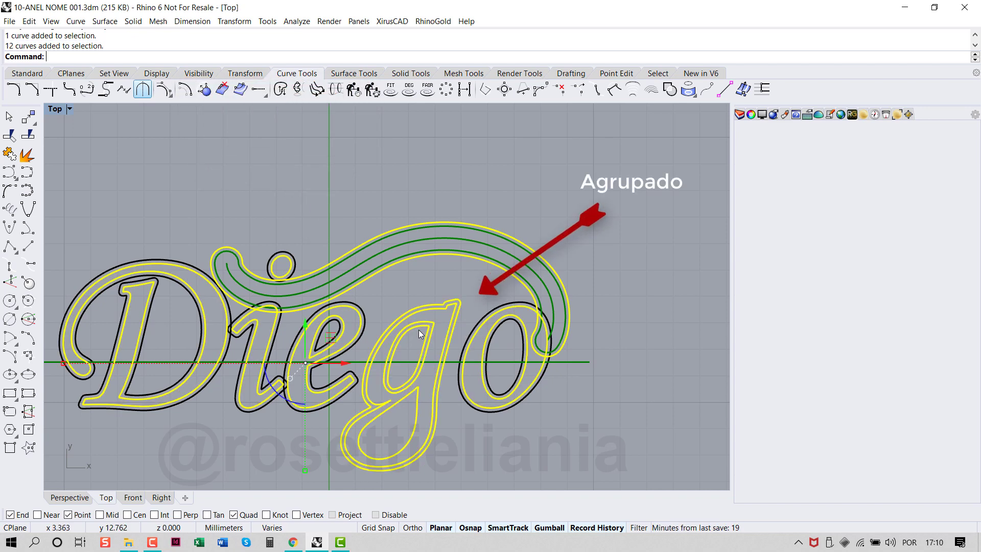
{"action": "scroll", "coordinate": [433, 429], "scroll_direction": "down", "scroll_amount": 2}
{"action": "left_click", "coordinate": [487, 414]}
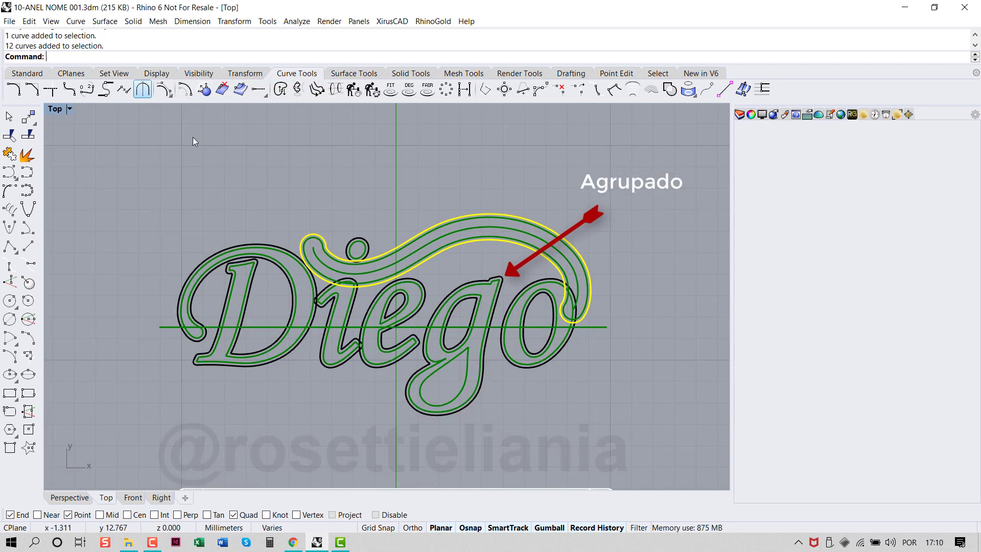
{"action": "left_click", "coordinate": [27, 73]}
{"action": "left_click", "coordinate": [28, 302]}
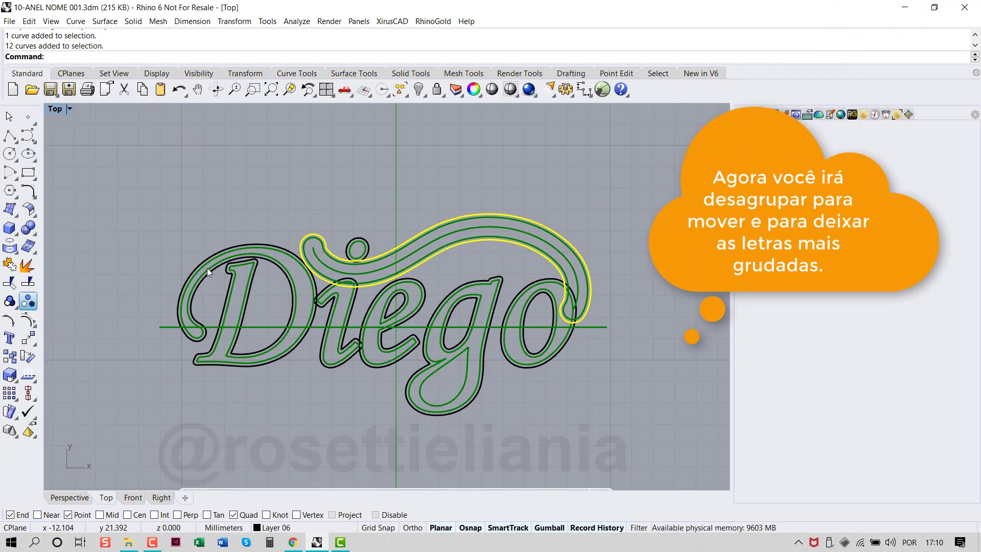
{"action": "left_click_drag", "start_coordinate": [130, 190], "coordinate": [666, 388]}
- Ungroup the Diego curves and nudge the g and its descender slightly left
{"action": "key", "text": "Return"}
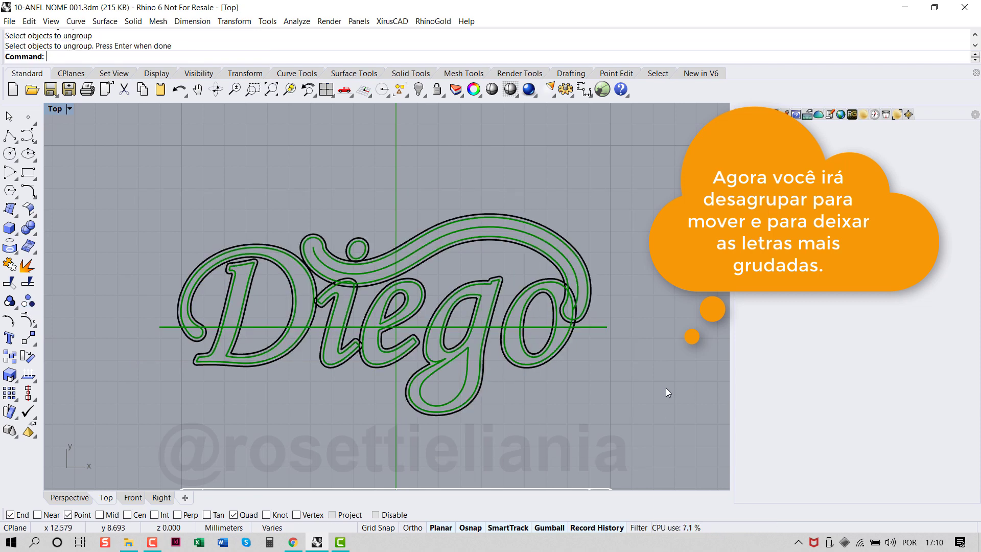
{"action": "scroll", "coordinate": [478, 294], "scroll_direction": "up", "scroll_amount": 1}
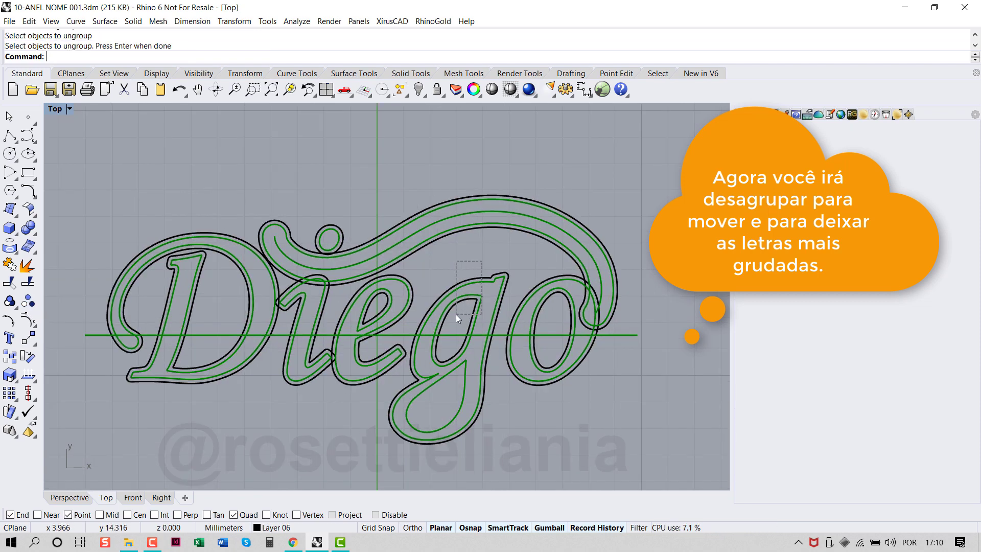
{"action": "left_click_drag", "start_coordinate": [456, 314], "coordinate": [454, 315]}
{"action": "left_click", "coordinate": [461, 408], "text": "shift"}
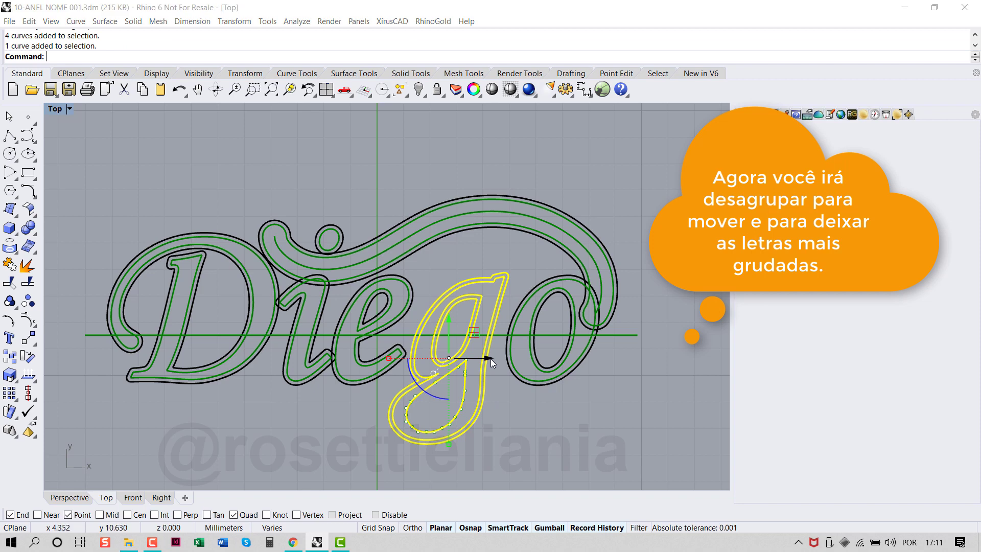
{"action": "left_click_drag", "start_coordinate": [490, 359], "coordinate": [486, 358]}
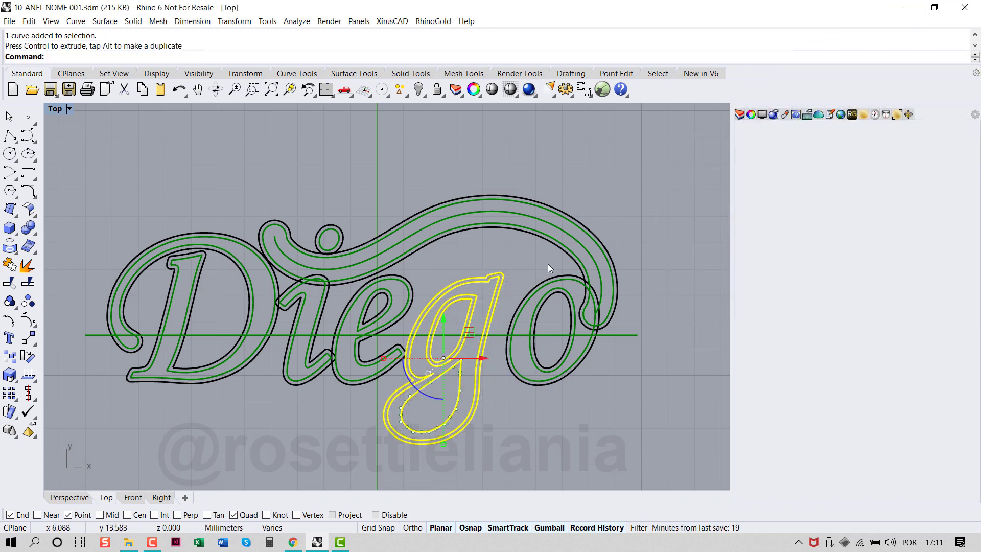
- Slide the o's four curves 0.733 mm left and raise the swash curves 0.116 mm
{"action": "left_click_drag", "start_coordinate": [551, 254], "coordinate": [532, 314]}
{"action": "left_click_drag", "start_coordinate": [592, 333], "coordinate": [571, 327]}
{"action": "left_click_drag", "start_coordinate": [620, 208], "coordinate": [474, 257]}
{"action": "left_click_drag", "start_coordinate": [432, 222], "coordinate": [433, 222]}
{"action": "left_click", "coordinate": [543, 189]}
- Offset the g's tail loop curve to its inside
{"action": "left_click", "coordinate": [297, 73]}
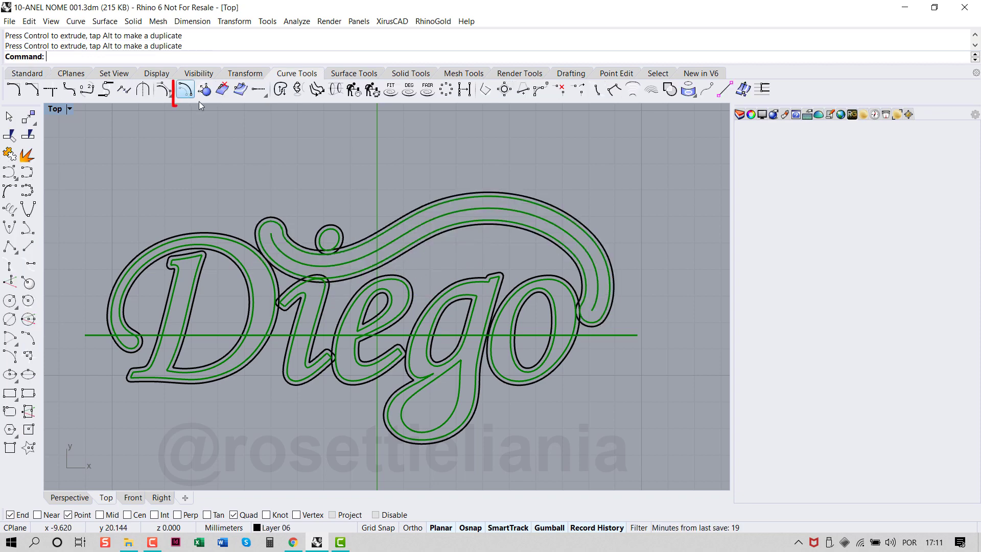
{"action": "left_click", "coordinate": [184, 90]}
{"action": "left_click", "coordinate": [461, 394]}
{"action": "left_click", "coordinate": [472, 409]}
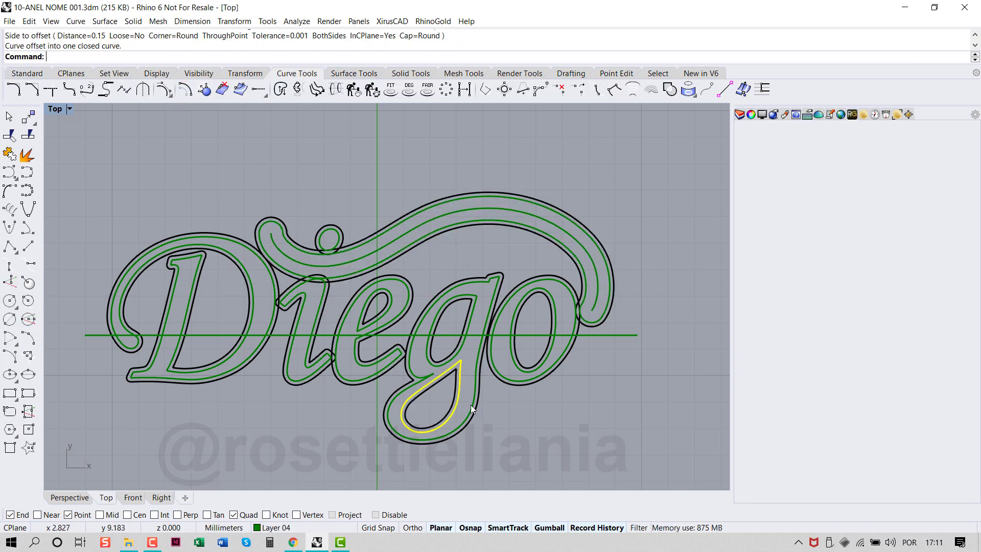
{"action": "key", "text": "Escape"}
{"action": "right_click_drag", "start_coordinate": [550, 422], "coordinate": [574, 441]}
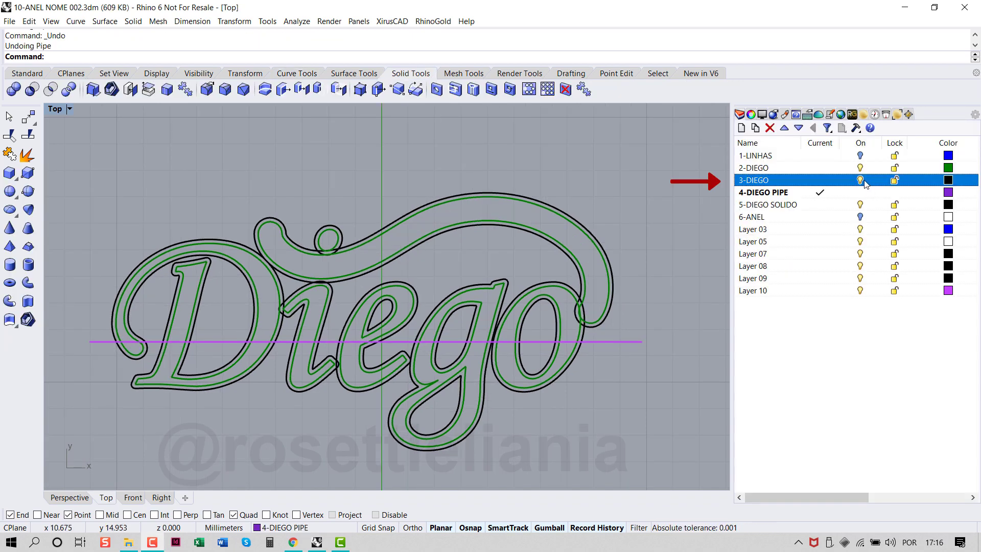
- Hide the 3-DIEGO layer and pipe the swash curve at the default 0.150 radius
{"action": "left_click", "coordinate": [861, 181]}
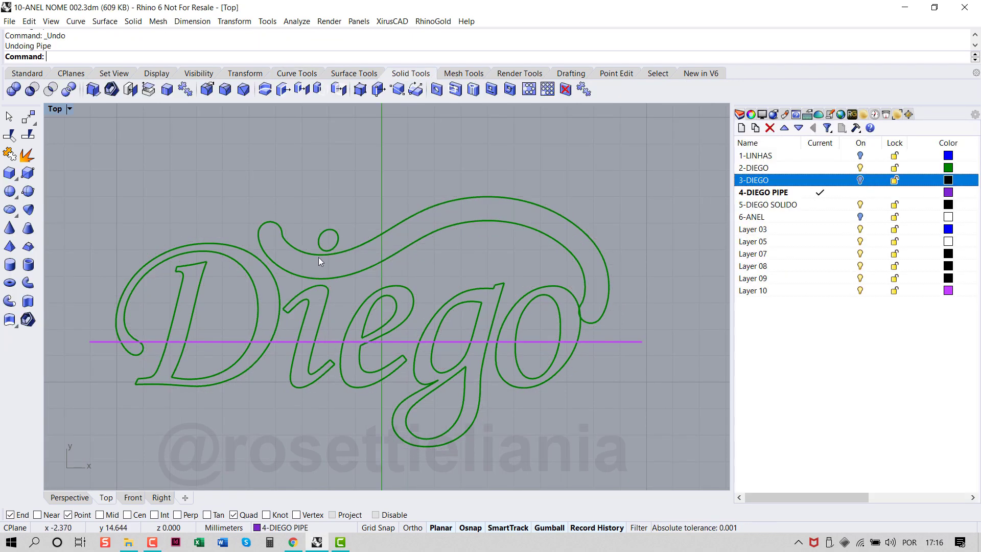
{"action": "right_click_drag", "start_coordinate": [318, 258], "coordinate": [360, 249]}
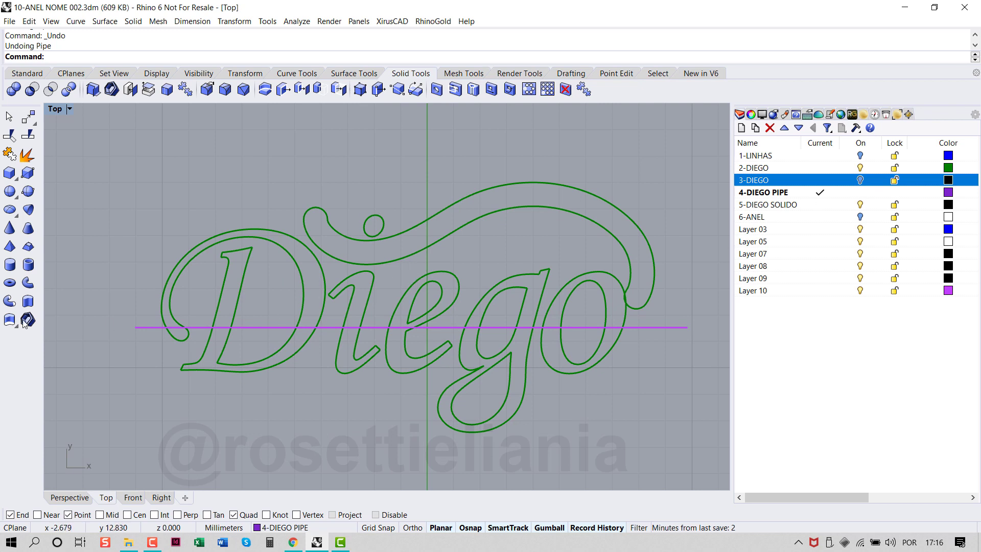
{"action": "left_click", "coordinate": [18, 304]}
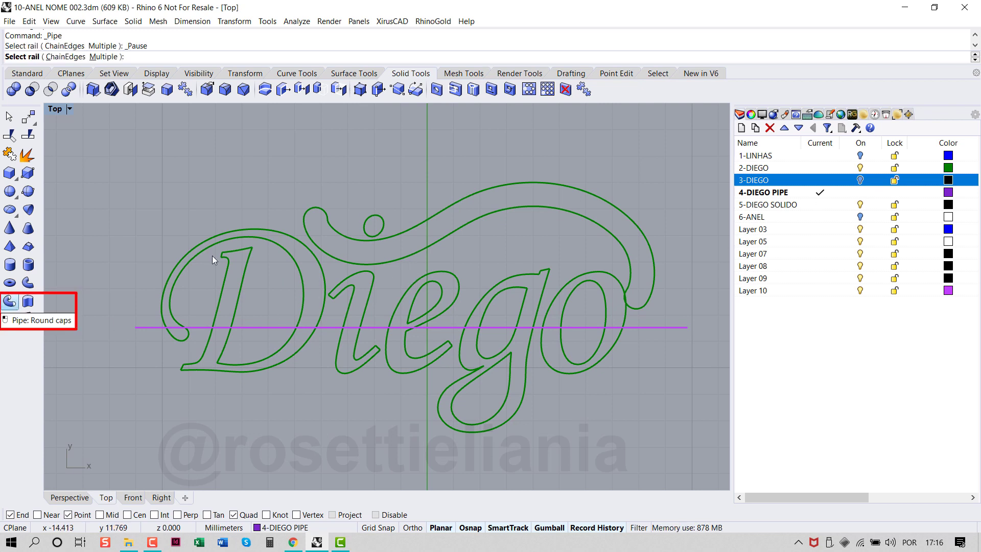
{"action": "left_click", "coordinate": [401, 232]}
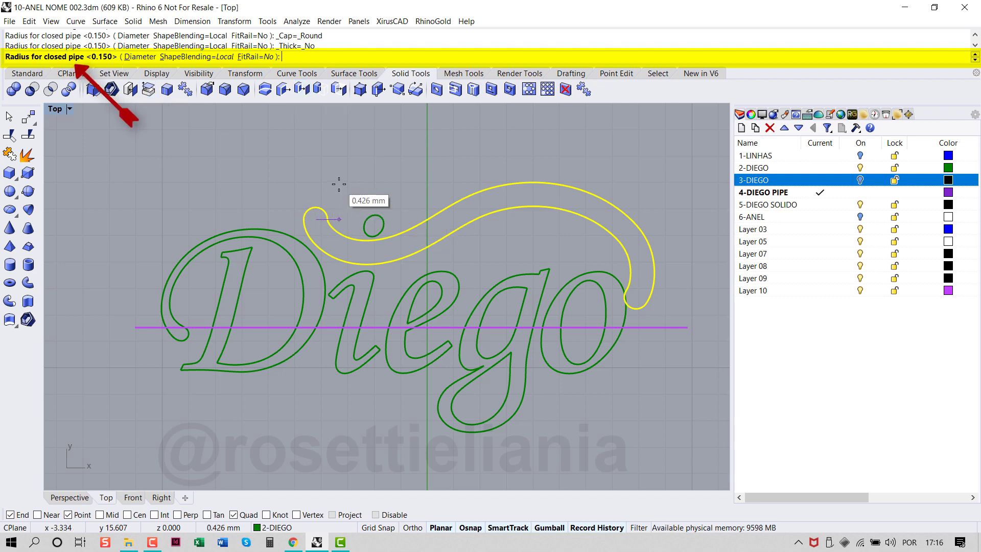
{"action": "key", "text": "Return"}
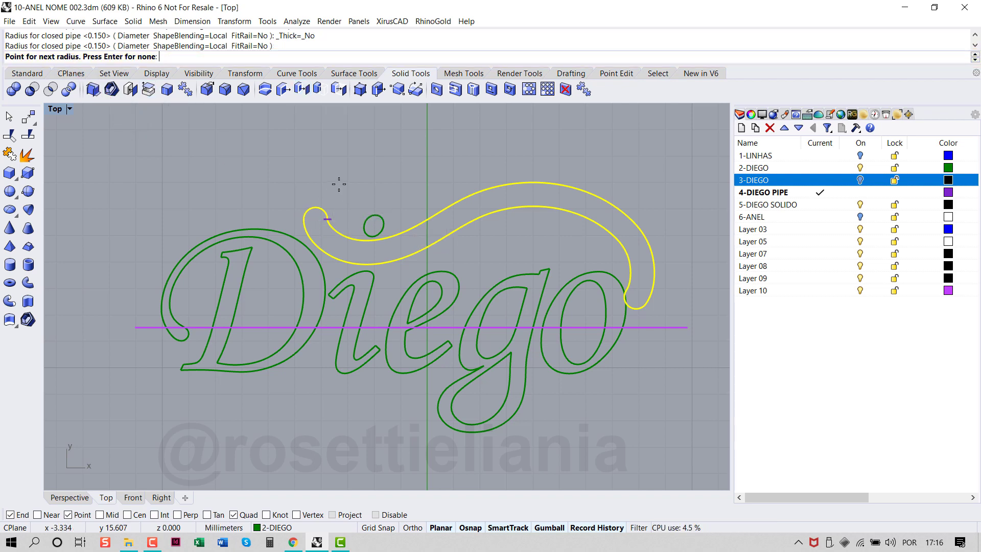
{"action": "key", "text": "Return"}
- Pipe the i's dot and the o's outer and inner curves at 0.150 radius
{"action": "left_click", "coordinate": [383, 223]}
{"action": "key", "text": "Return"}
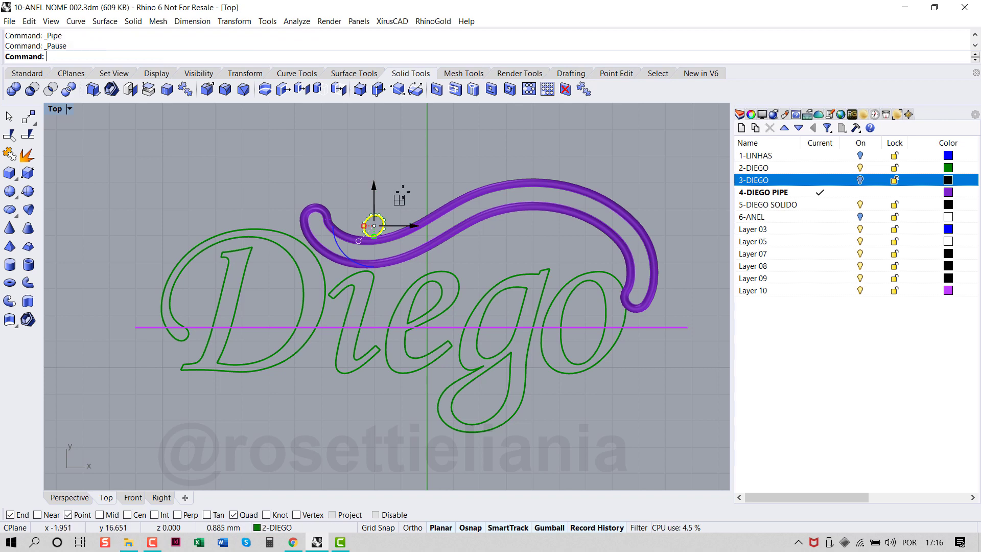
{"action": "key", "text": "Return"}
{"action": "key", "text": "Return"}
{"action": "left_click", "coordinate": [585, 272]}
{"action": "key", "text": "Return"}
{"action": "key", "text": "Return"}
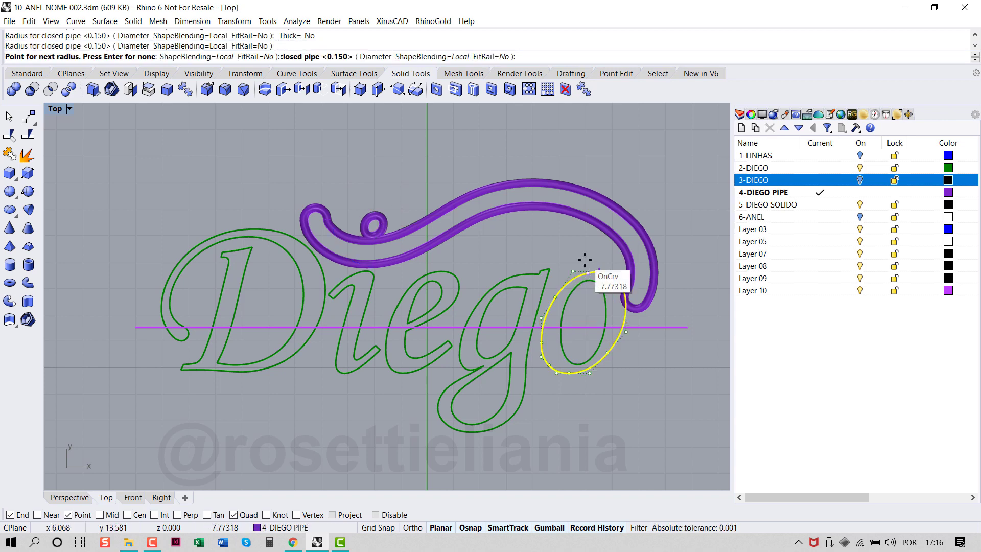
{"action": "key", "text": "Return"}
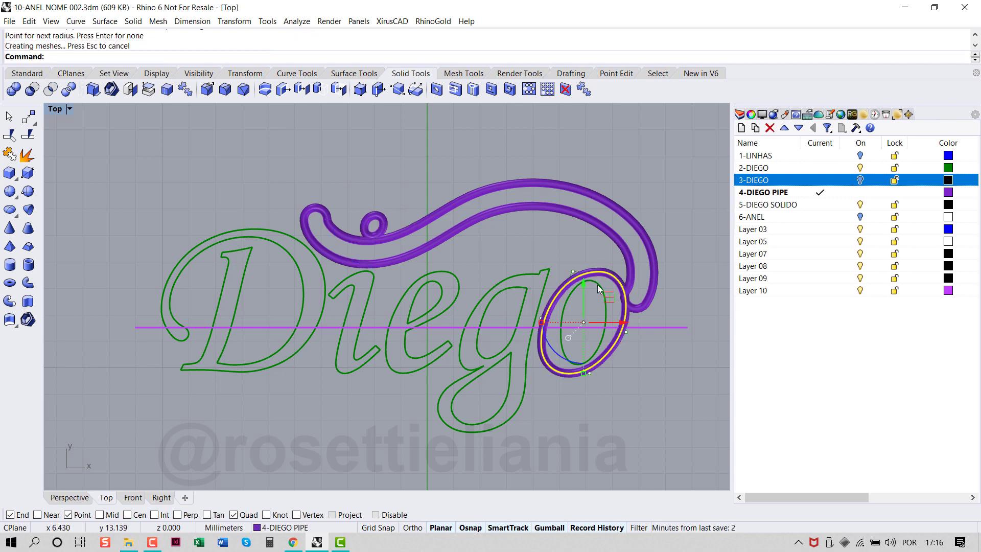
{"action": "left_click", "coordinate": [599, 289]}
{"action": "key", "text": "Return"}
{"action": "key", "text": "Return"}
- Try piping the g curve twice, undoing the g pipe each time
{"action": "key", "text": "Return"}
{"action": "left_click", "coordinate": [546, 287]}
{"action": "key", "text": "Return"}
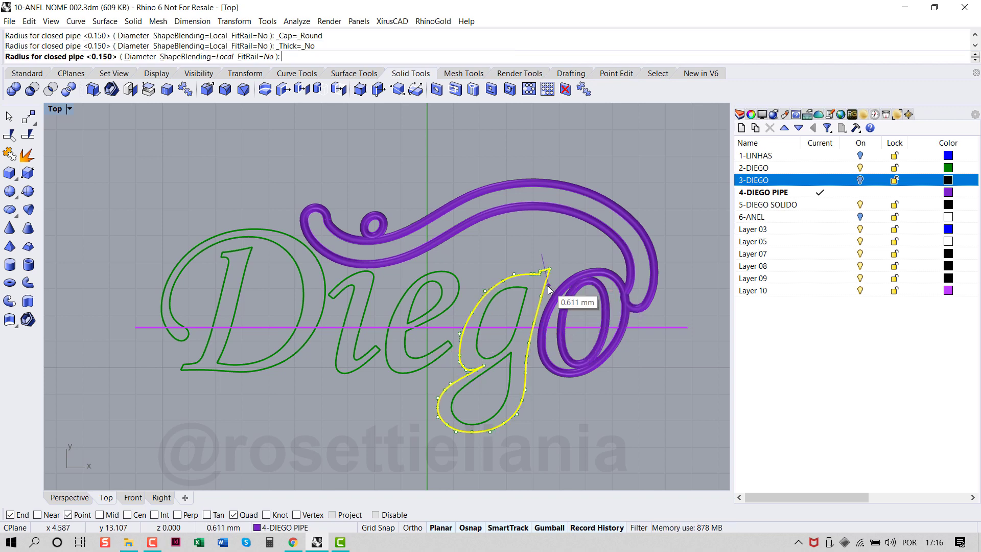
{"action": "key", "text": "Return"}
{"action": "key", "text": "Return"}
{"action": "left_click", "coordinate": [527, 297]}
{"action": "key", "text": "Return"}
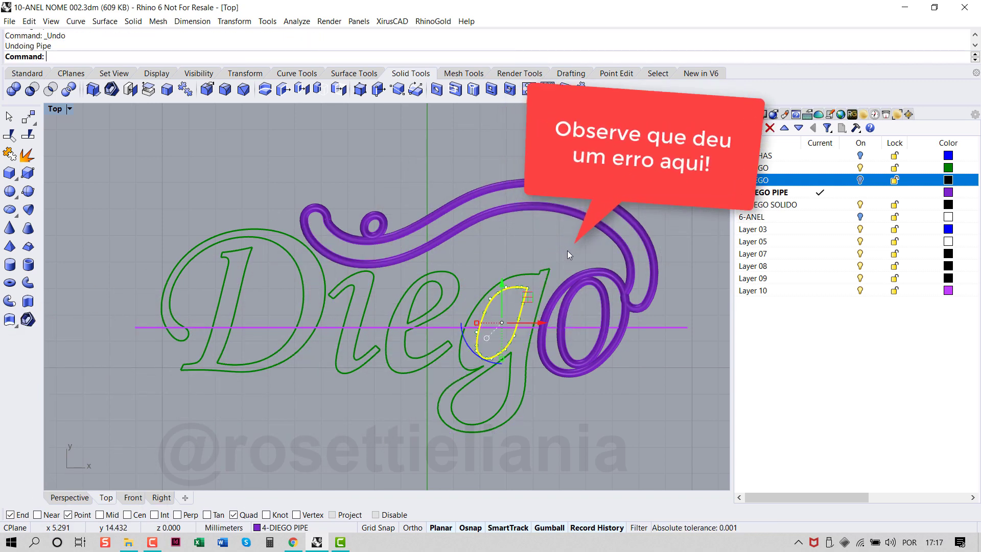
{"action": "scroll", "coordinate": [547, 278], "scroll_direction": "up", "scroll_amount": 3}
{"action": "key", "text": "ctrl+z"}
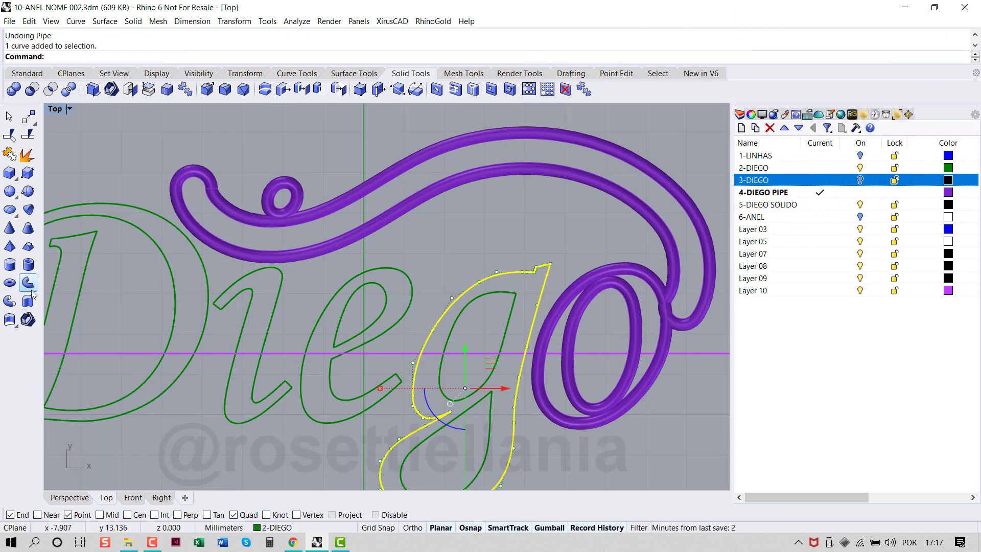
{"action": "left_click", "coordinate": [11, 302]}
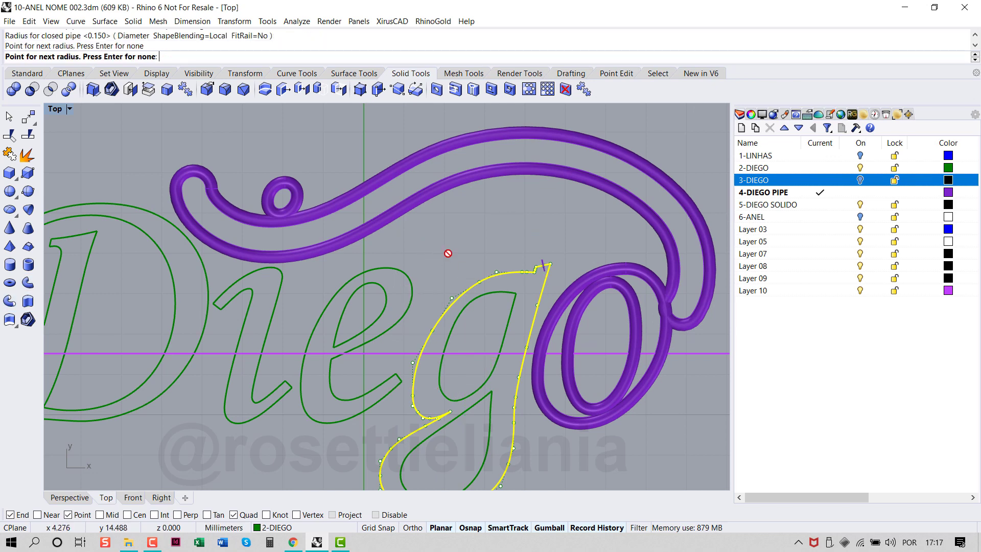
{"action": "key", "text": "Return"}
{"action": "scroll", "coordinate": [475, 258], "scroll_direction": "up", "scroll_amount": 2}
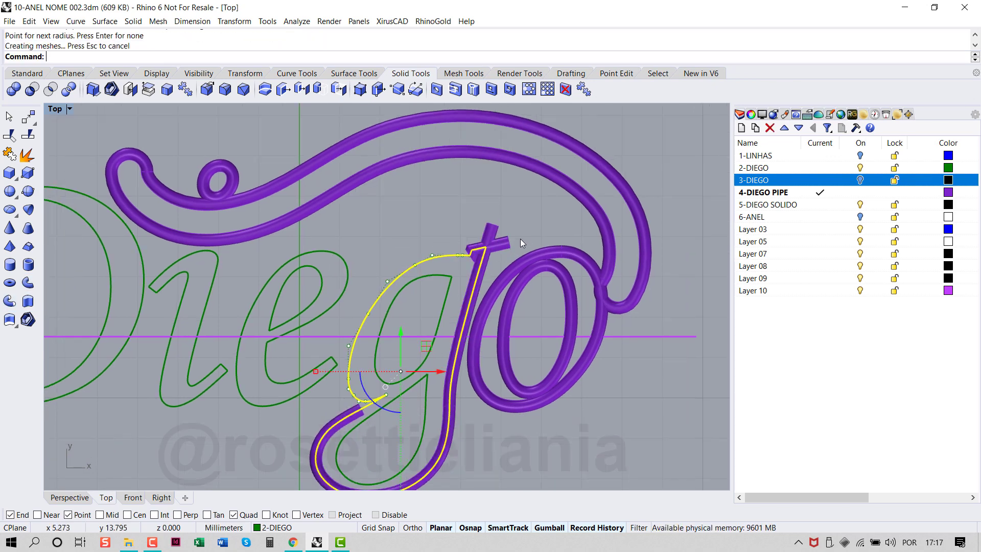
{"action": "key", "text": "ctrl+z"}
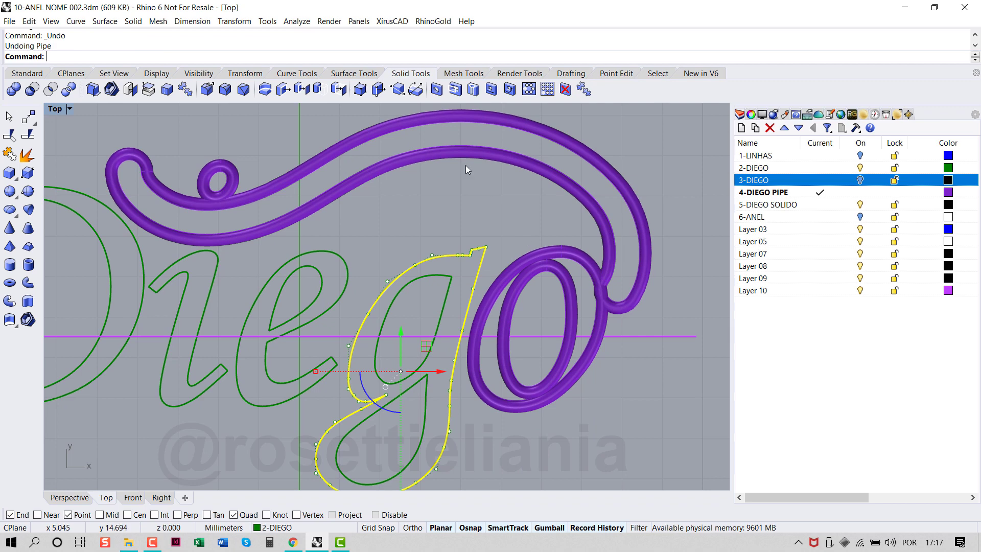
- Rebuild the g's outer curve with 40 control points
{"action": "left_click", "coordinate": [302, 75]}
{"action": "left_click", "coordinate": [353, 89]}
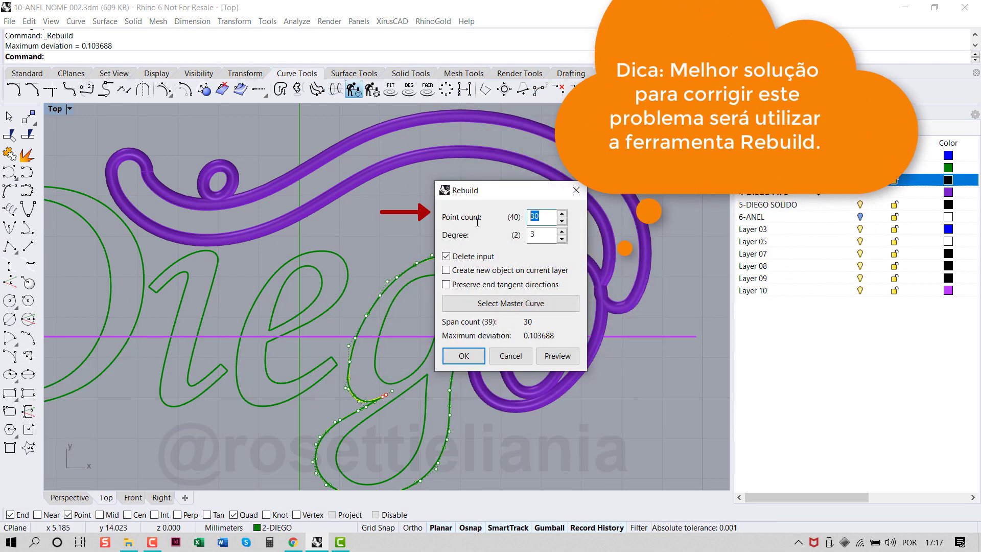
{"action": "type", "text": "40"}
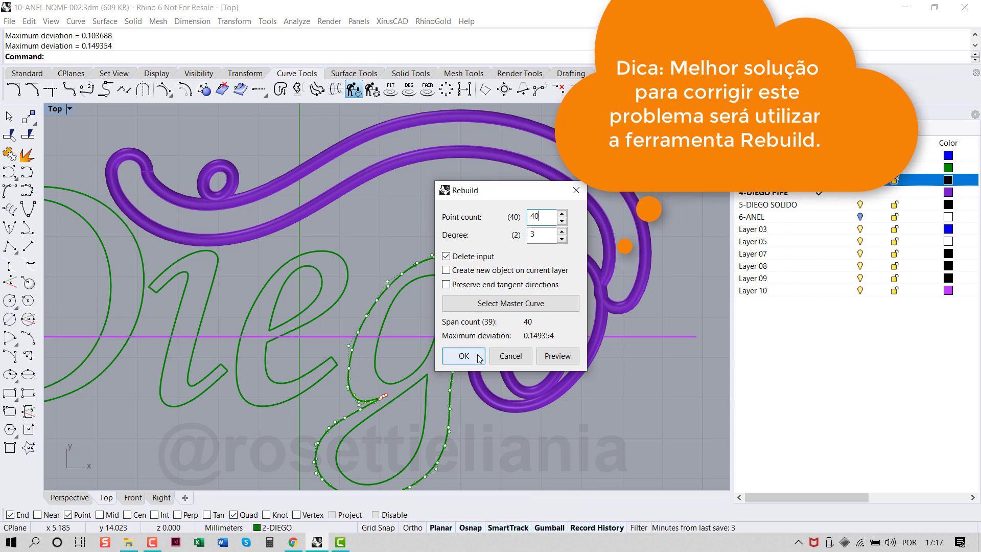
{"action": "left_click", "coordinate": [464, 355]}
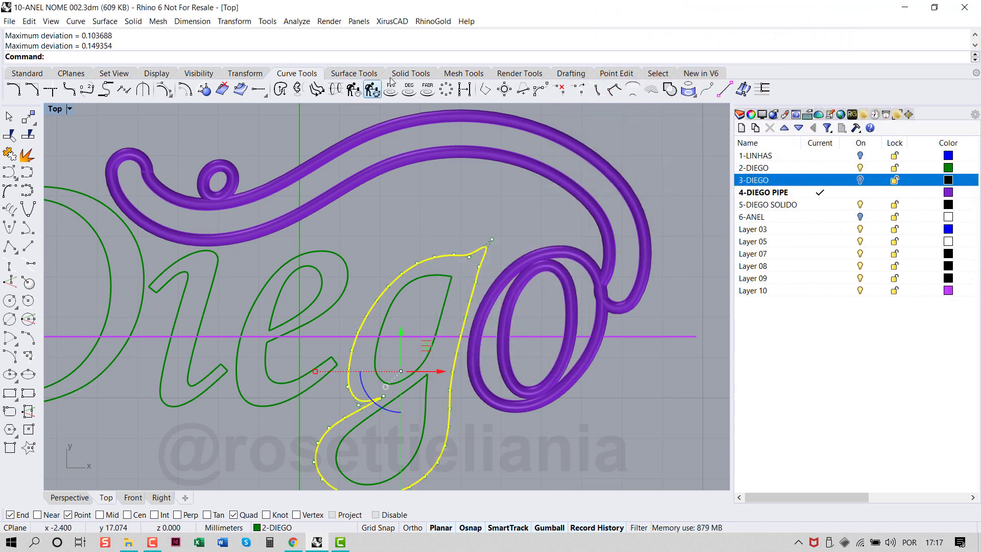
- Pipe the g's outer and inner curves at the default radius, then undo the inner pipe
{"action": "left_click", "coordinate": [409, 75]}
{"action": "left_click", "coordinate": [11, 303]}
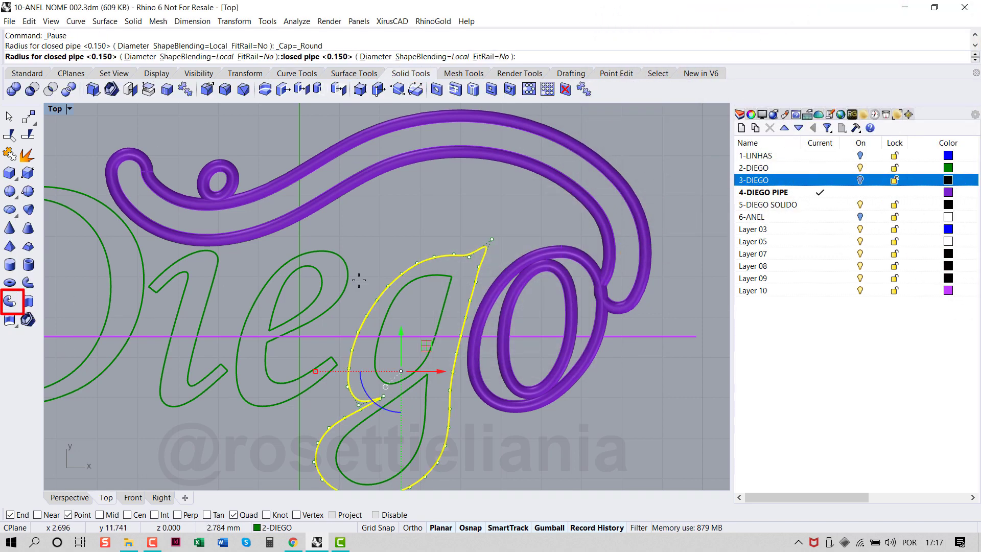
{"action": "key", "text": "Return"}
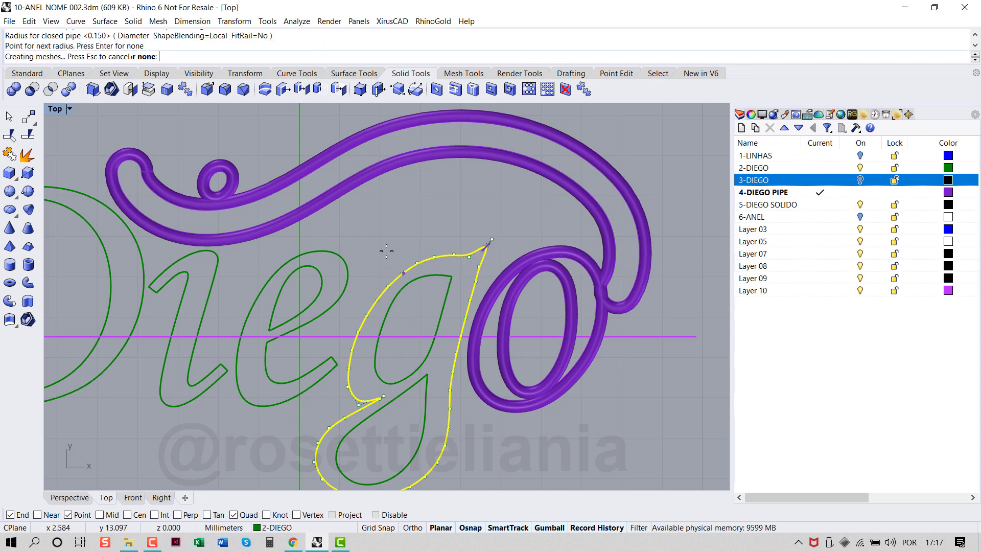
{"action": "key", "text": "Return"}
{"action": "right_click_drag", "start_coordinate": [419, 301], "coordinate": [425, 267]}
{"action": "left_click", "coordinate": [449, 283]}
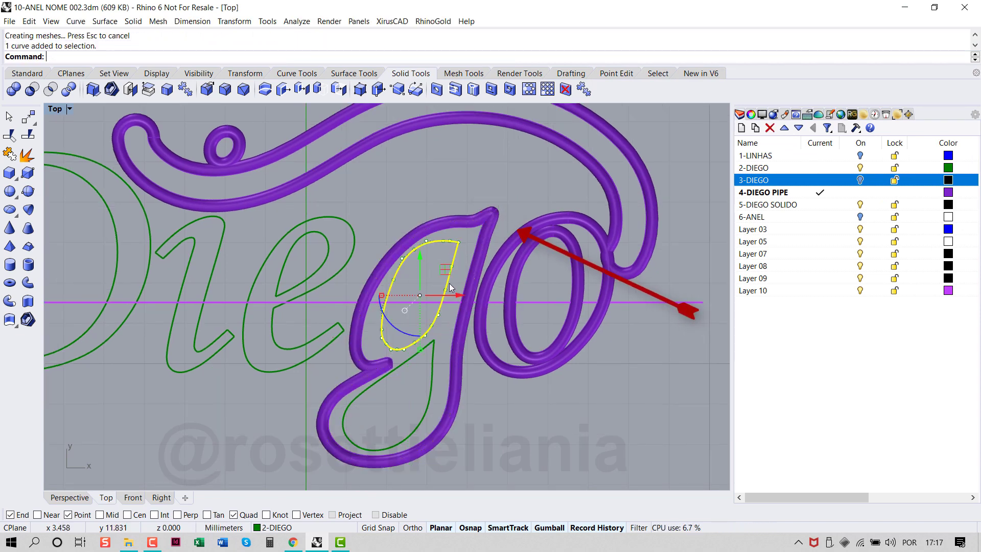
{"action": "key", "text": "Return"}
{"action": "key", "text": "Return"}
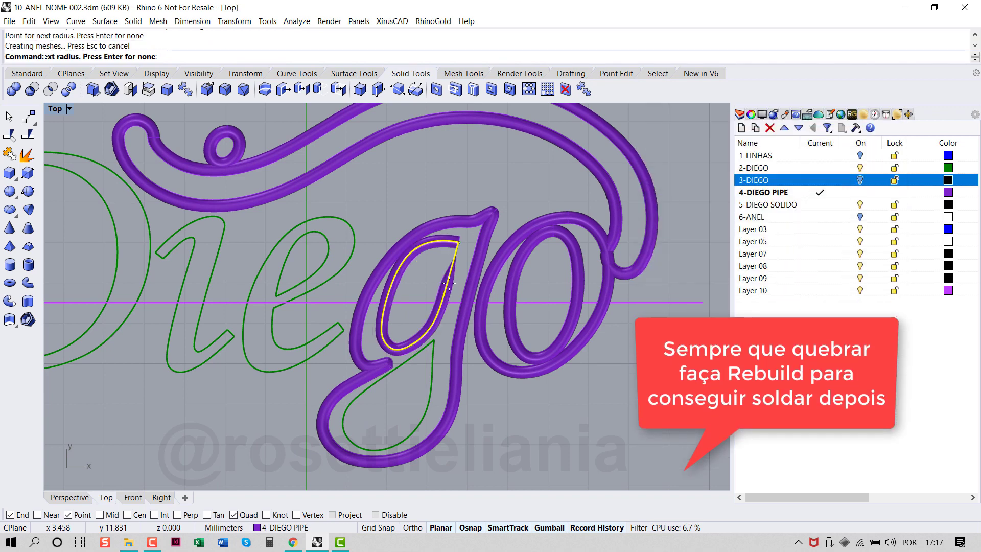
{"action": "key", "text": "Return"}
{"action": "scroll", "coordinate": [461, 234], "scroll_direction": "up", "scroll_amount": 5}
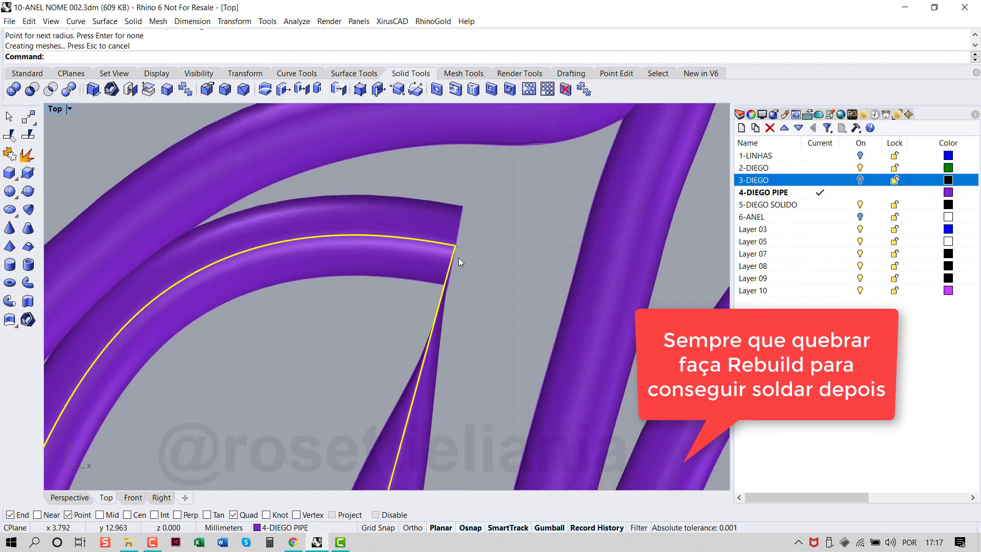
{"action": "key", "text": "ctrl+z"}
- Rebuild the broken letter curve again at 40 points and nudge one corner control point
{"action": "left_click", "coordinate": [307, 76]}
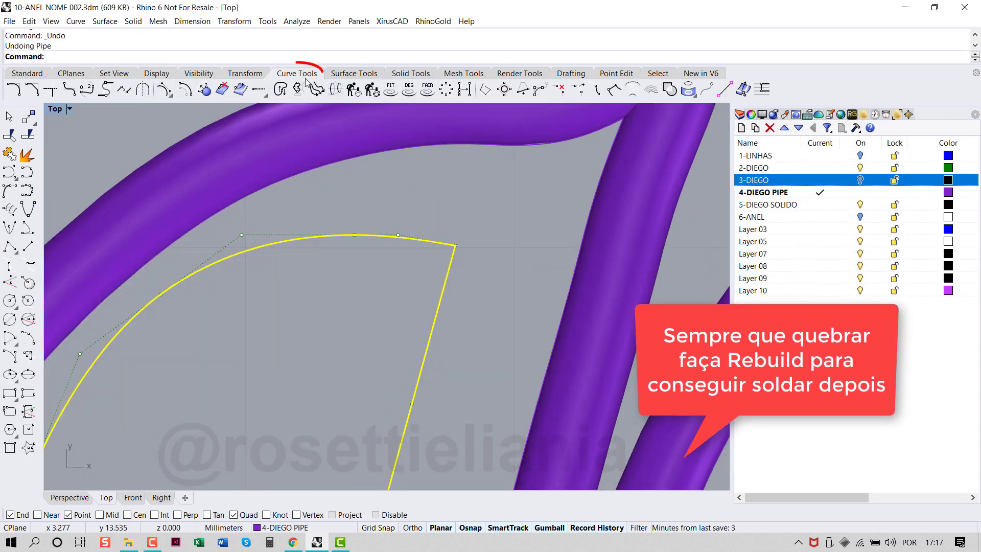
{"action": "left_click", "coordinate": [353, 90]}
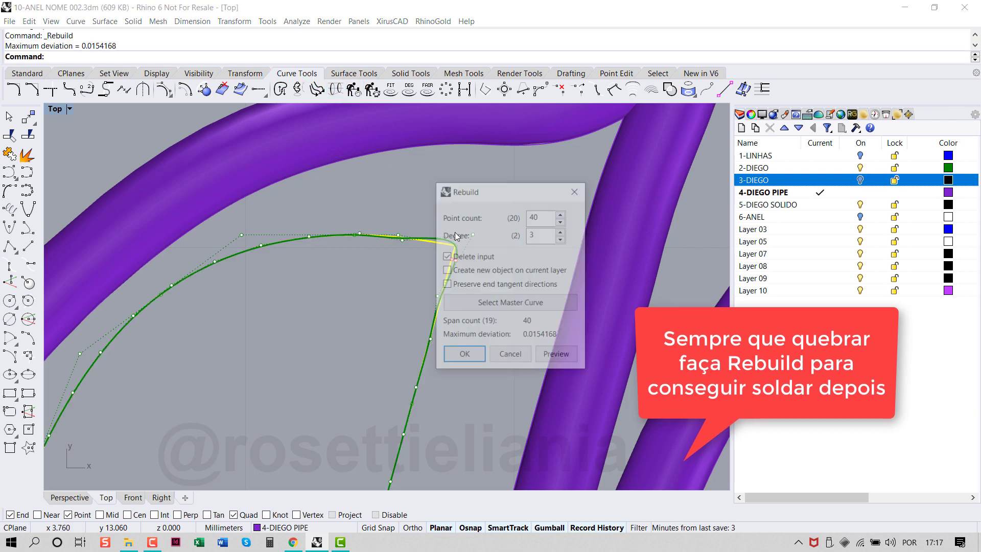
{"action": "key", "text": "Return"}
{"action": "scroll", "coordinate": [475, 241], "scroll_direction": "up", "scroll_amount": 3}
{"action": "left_click_drag", "start_coordinate": [476, 241], "coordinate": [463, 244]}
{"action": "key", "text": "Escape"}
{"action": "scroll", "coordinate": [484, 249], "scroll_direction": "down", "scroll_amount": 10}
{"action": "left_click", "coordinate": [411, 73]}
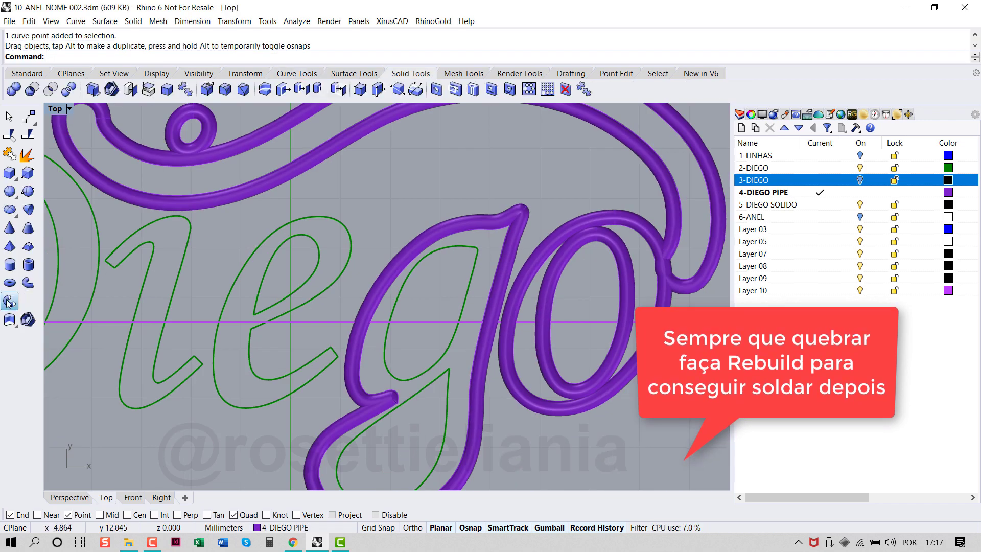
- Pipe the g's inner curves and the e's curves at 0.150 radius
{"action": "left_click", "coordinate": [7, 302]}
{"action": "left_click", "coordinate": [453, 247]}
{"action": "key", "text": "Return"}
{"action": "key", "text": "Return"}
{"action": "right_click_drag", "start_coordinate": [452, 256], "coordinate": [463, 176]}
{"action": "left_click", "coordinate": [431, 312]}
{"action": "left_click", "coordinate": [9, 302]}
{"action": "left_click", "coordinate": [325, 283]}
{"action": "left_click", "coordinate": [10, 301]}
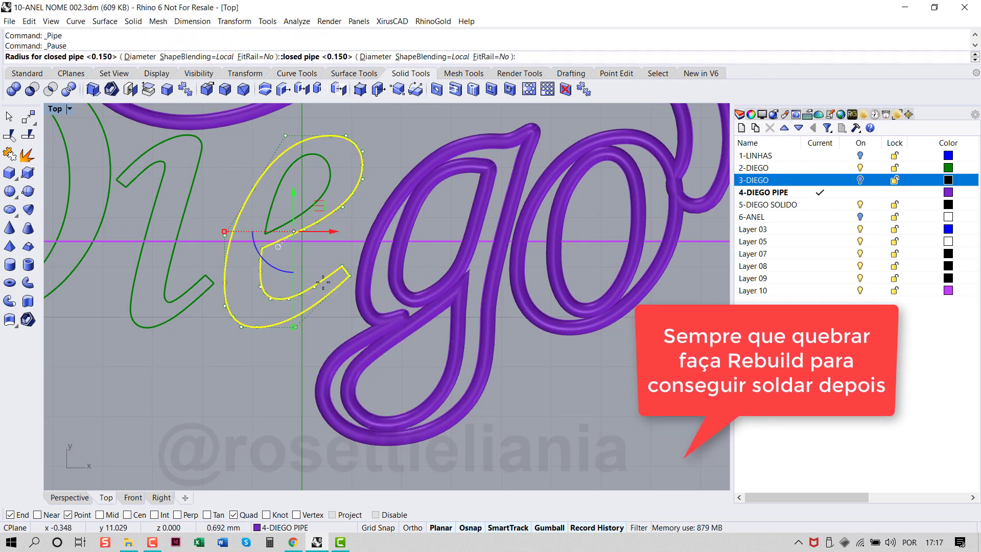
{"action": "key", "text": "Return"}
{"action": "key", "text": "Return"}
- Undo the pipe on the e's inner curve and rebuild that curve
{"action": "right_click_drag", "start_coordinate": [197, 230], "coordinate": [263, 240]}
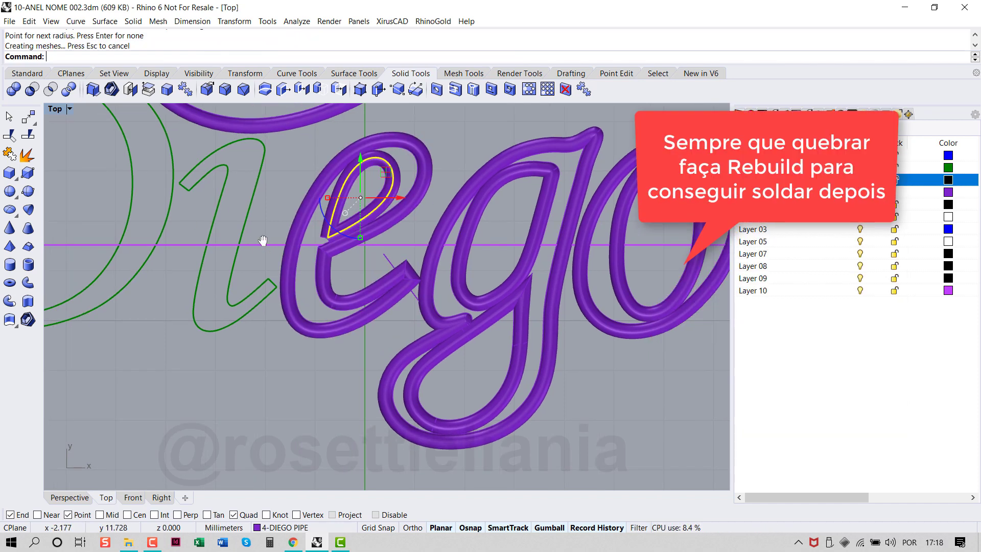
{"action": "key", "text": "ctrl+z"}
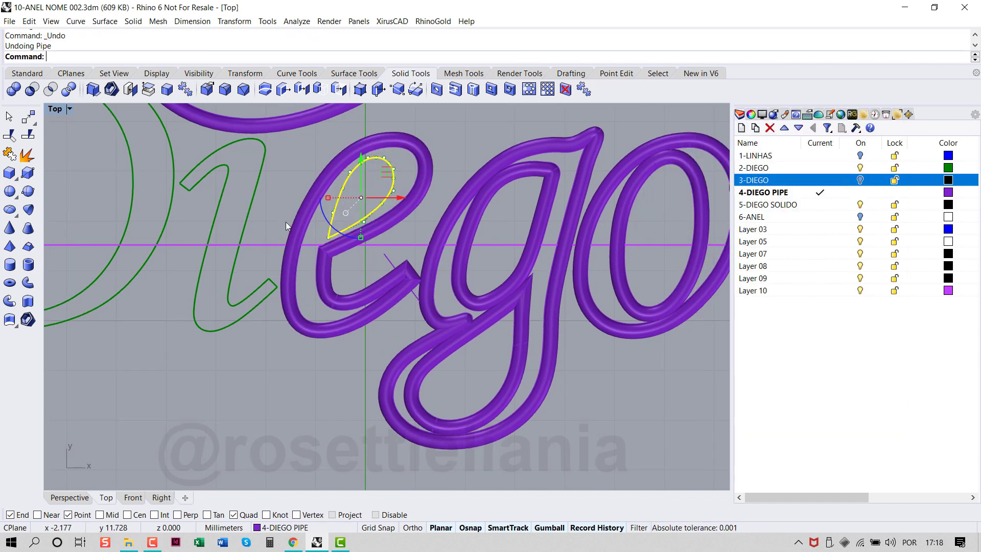
{"action": "scroll", "coordinate": [292, 220], "scroll_direction": "up", "scroll_amount": 3}
{"action": "left_click", "coordinate": [299, 73]}
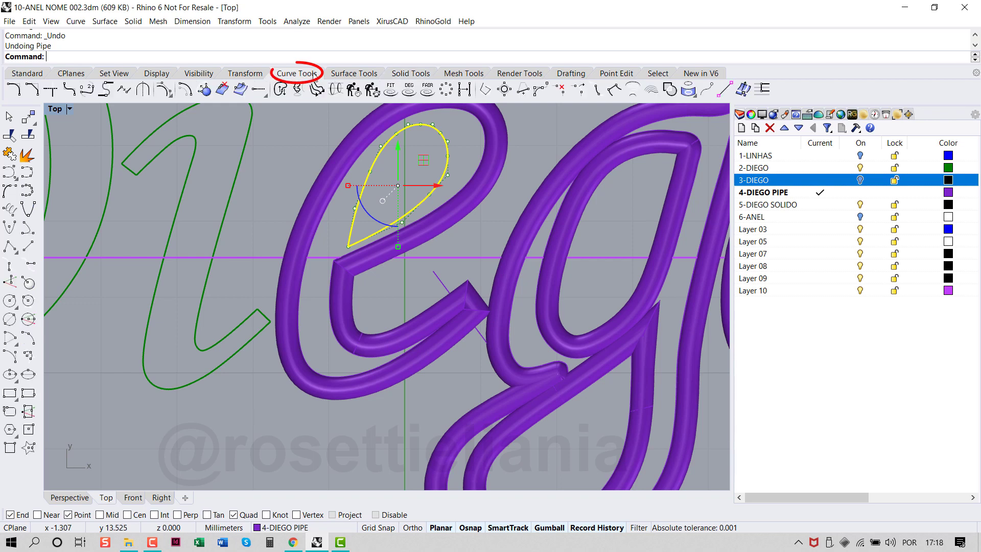
{"action": "left_click", "coordinate": [350, 92]}
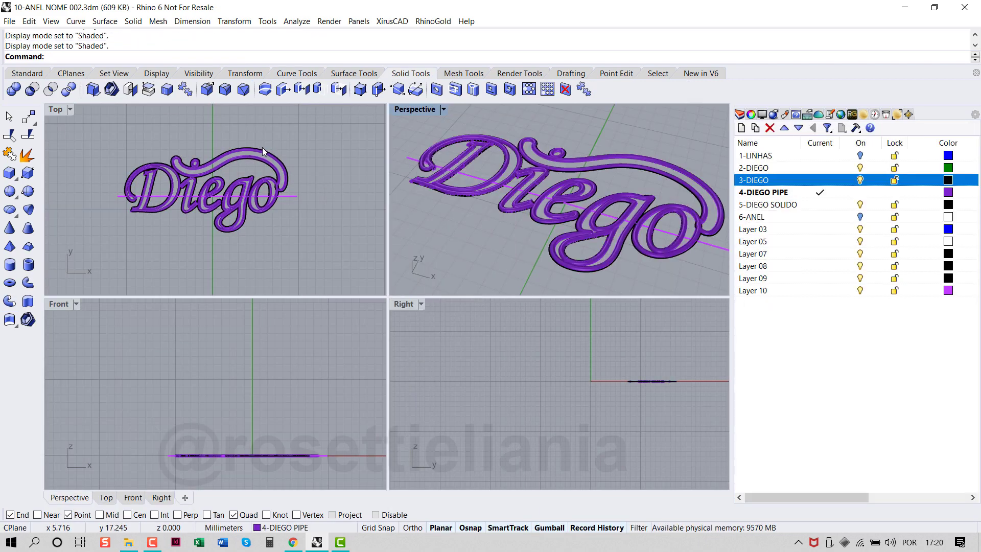
- Select all curves on the 3-DIEGO layer
{"action": "scroll", "coordinate": [262, 148], "scroll_direction": "up", "scroll_amount": 8}
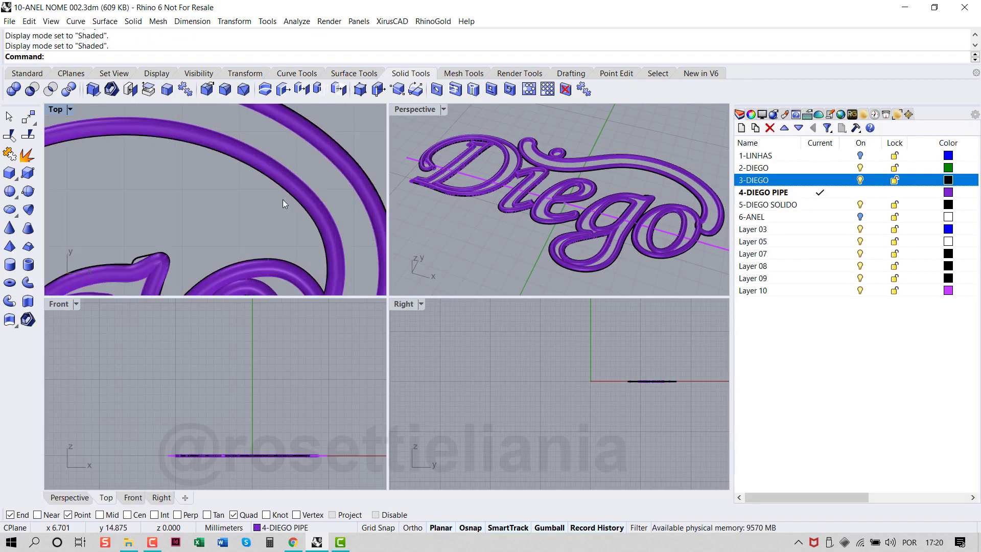
{"action": "scroll", "coordinate": [259, 231], "scroll_direction": "up", "scroll_amount": 6}
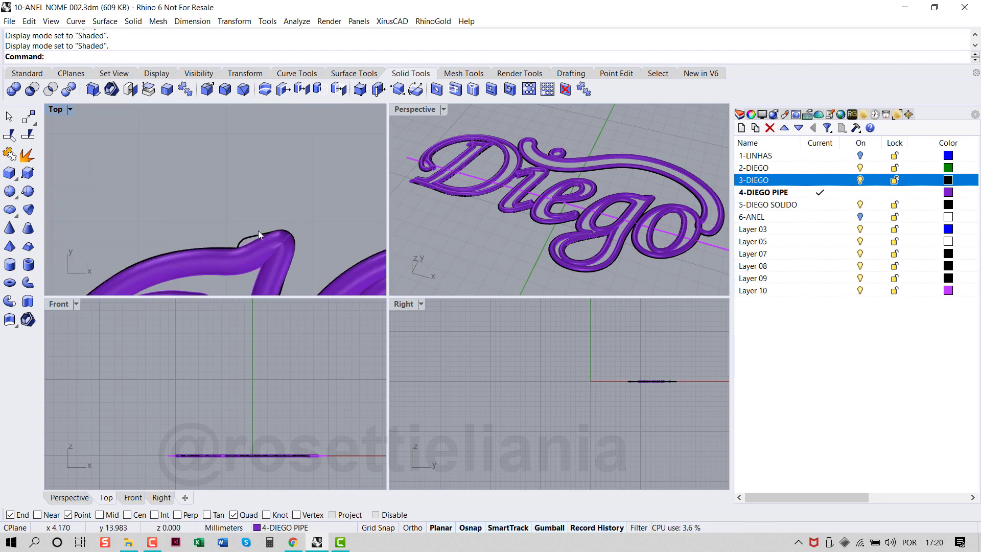
{"action": "scroll", "coordinate": [317, 222], "scroll_direction": "down", "scroll_amount": 10}
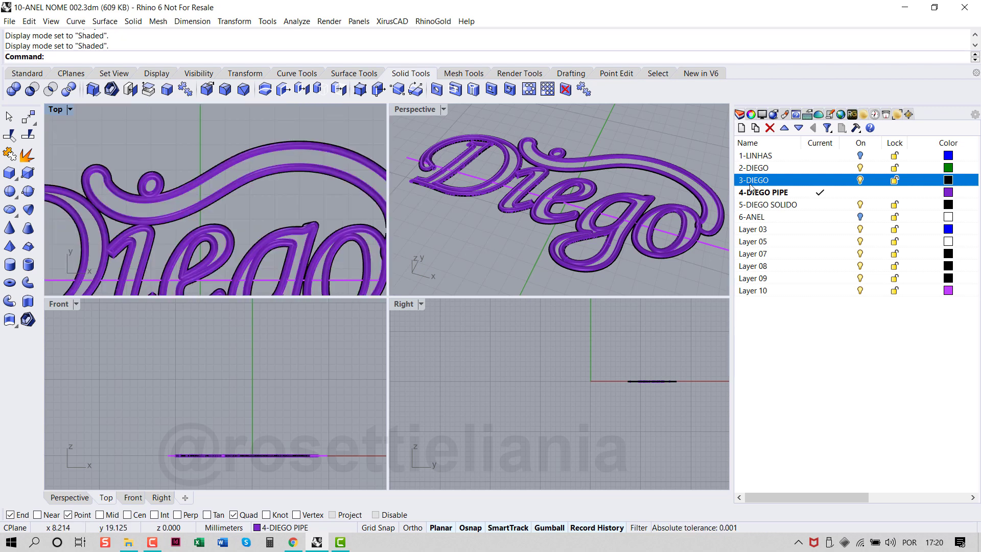
{"action": "right_click", "coordinate": [754, 183]}
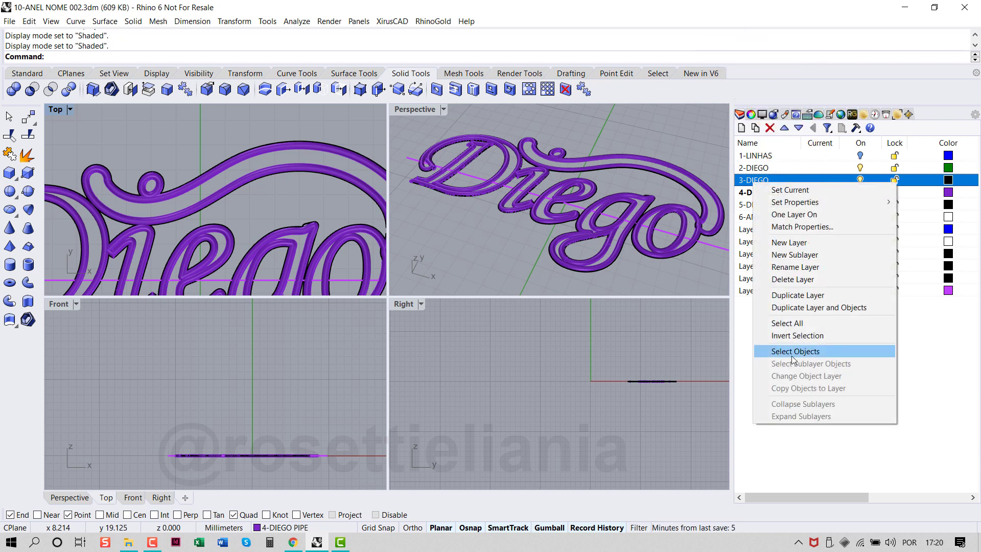
{"action": "left_click", "coordinate": [794, 353]}
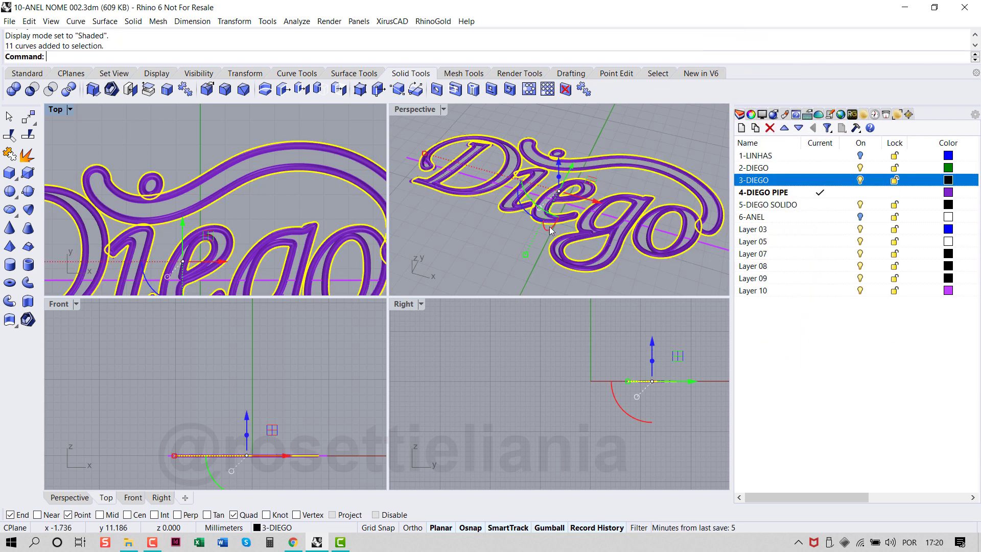
- Extrude the closed outlines 1 mm downward with Layer 08 current
{"action": "left_click", "coordinate": [28, 305]}
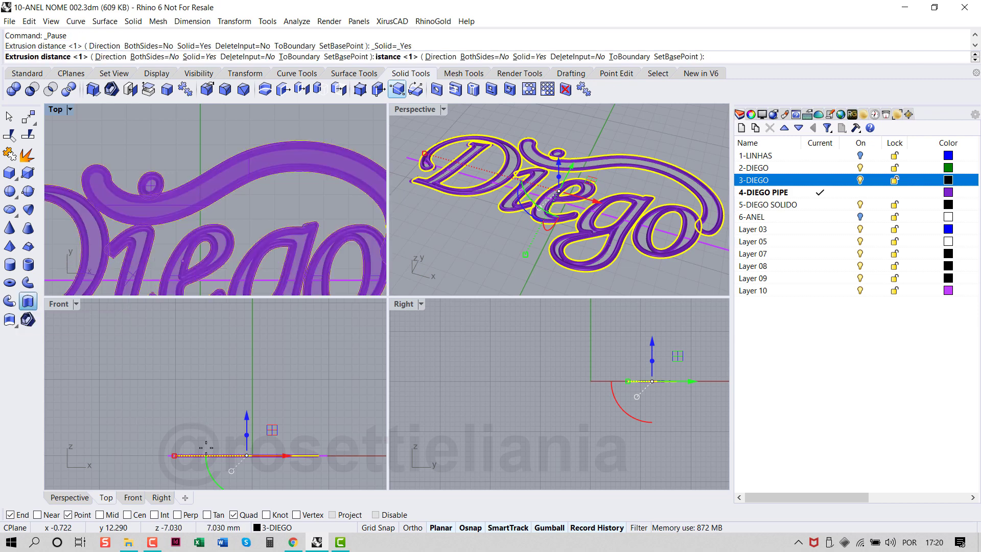
{"action": "left_click", "coordinate": [274, 529]}
{"action": "left_click", "coordinate": [278, 491]}
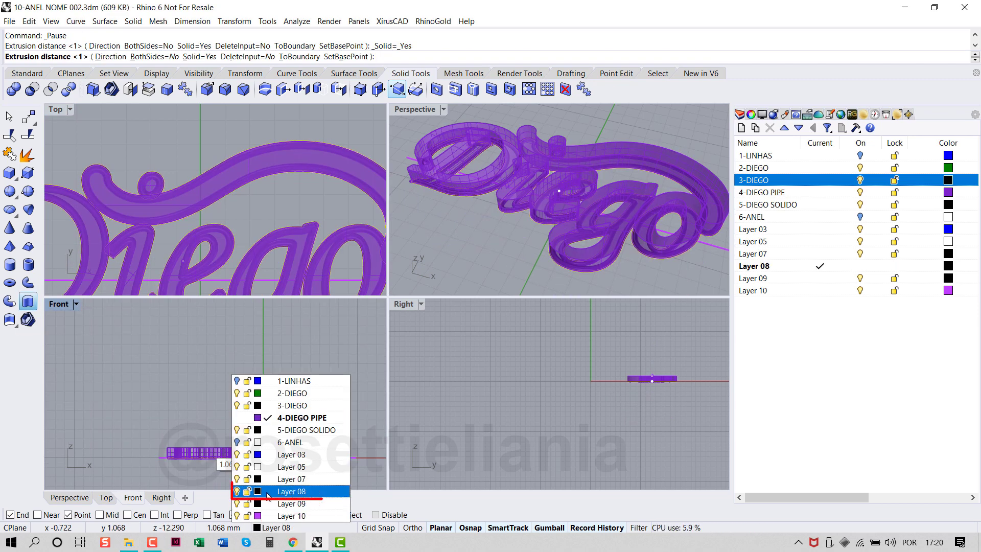
{"action": "right_click_drag", "start_coordinate": [203, 462], "coordinate": [210, 398]}
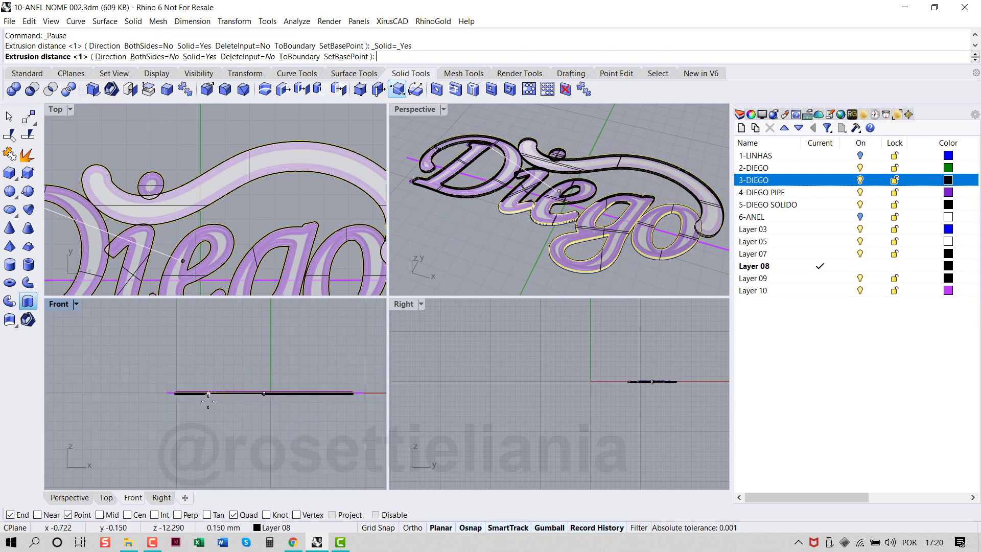
{"action": "scroll", "coordinate": [208, 415], "scroll_direction": "up", "scroll_amount": 4}
{"action": "scroll", "coordinate": [208, 421], "scroll_direction": "up", "scroll_amount": 1}
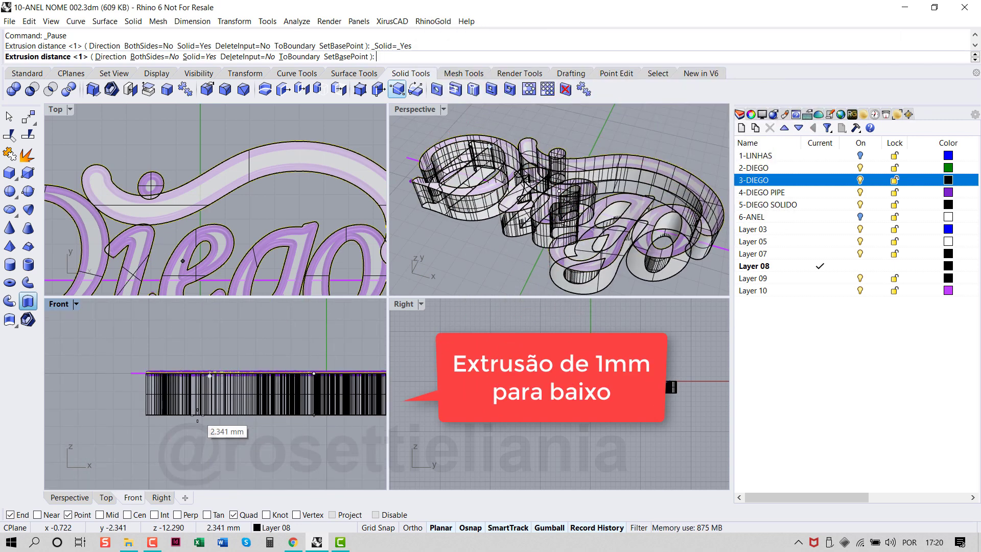
{"action": "key", "text": "Return"}
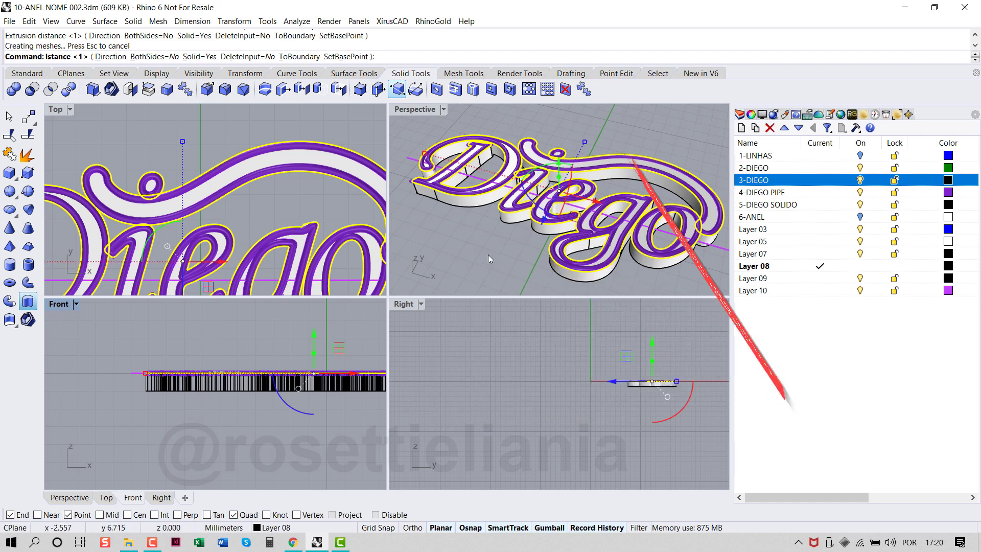
- Maximize the Perspective view in Rendered mode and orbit to inspect the base
{"action": "double_click", "coordinate": [442, 110]}
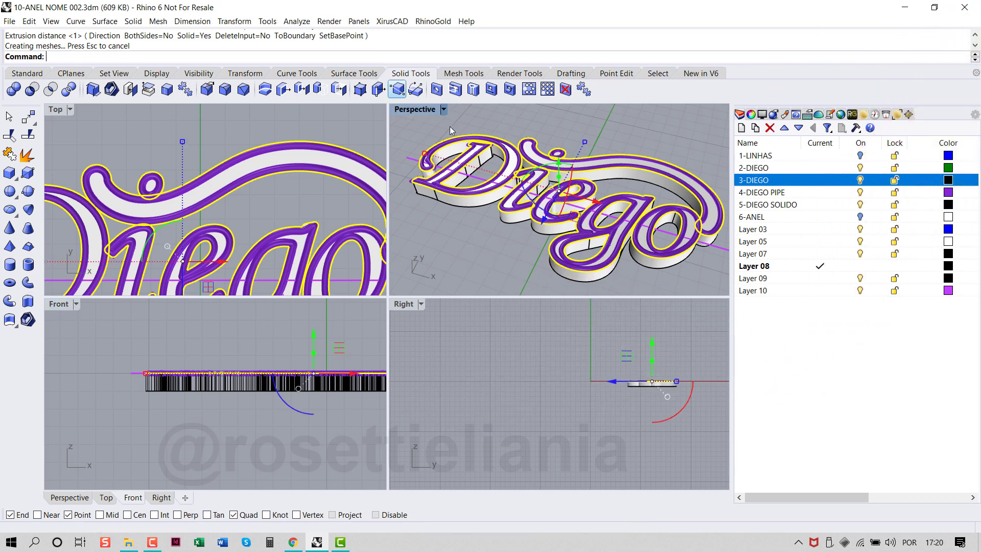
{"action": "left_click", "coordinate": [456, 200]}
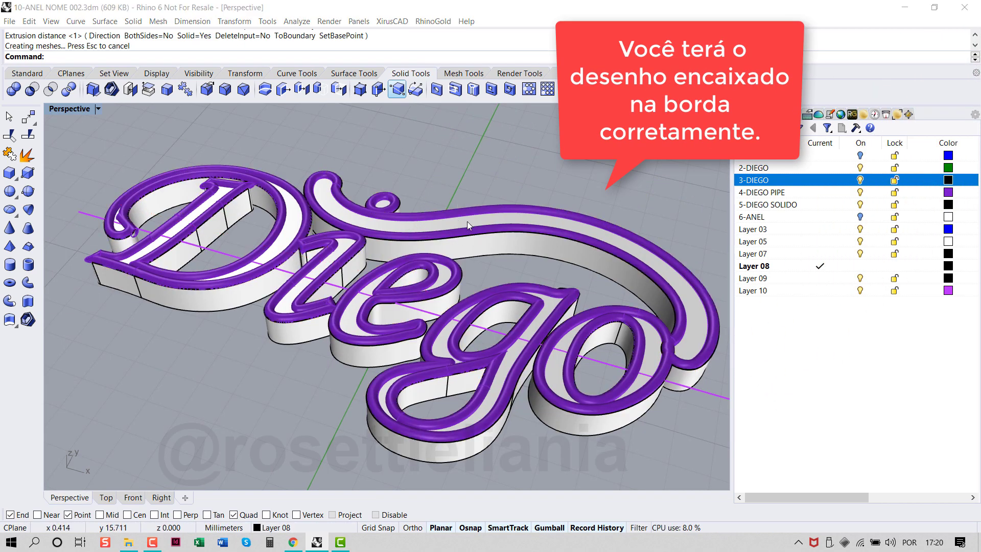
{"action": "middle_click", "coordinate": [467, 222]}
{"action": "left_click", "coordinate": [521, 217]}
{"action": "mouse_move", "coordinate": [593, 418]}
{"action": "right_mouse_down"}
{"action": "mouse_move", "coordinate": [602, 372]}
{"action": "mouse_move", "coordinate": [581, 351]}
{"action": "mouse_move", "coordinate": [379, 344]}
{"action": "mouse_move", "coordinate": [434, 292]}
{"action": "mouse_move", "coordinate": [542, 228]}
{"action": "mouse_move", "coordinate": [533, 247]}
{"action": "right_mouse_up"}
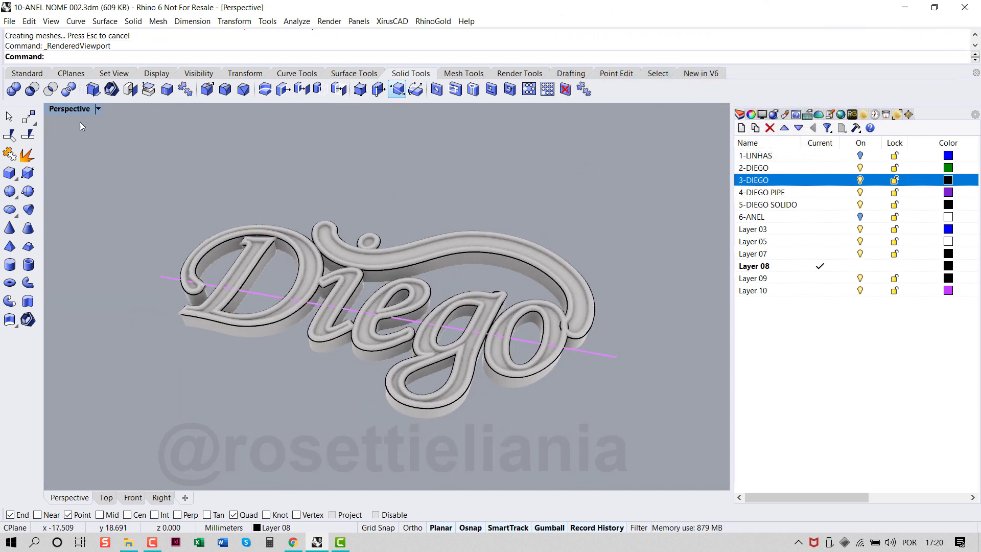
- Incrementally save the model as 10-ANEL NOME 003.3dm
{"action": "double_click", "coordinate": [70, 108]}
{"action": "double_click", "coordinate": [67, 108]}
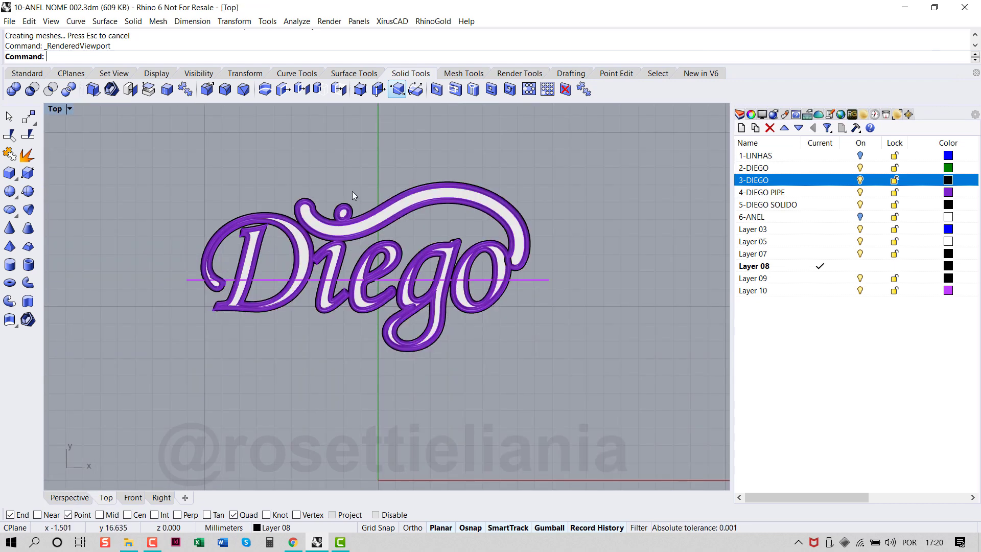
{"action": "left_click", "coordinate": [9, 22]}
{"action": "left_click", "coordinate": [61, 99]}
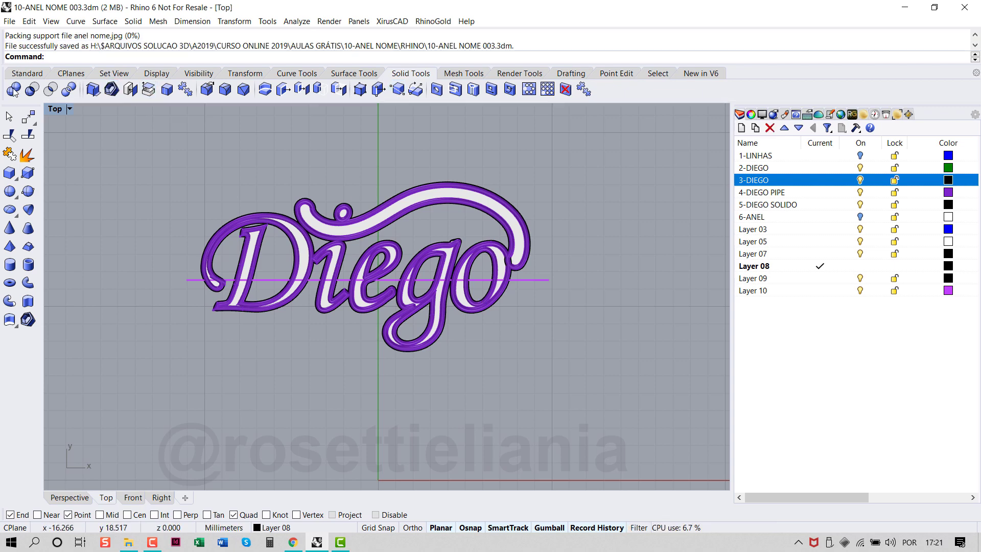
- Boolean-union the i dot with its surrounding pipe, then select the swoosh
{"action": "left_click", "coordinate": [20, 93]}
{"action": "scroll", "coordinate": [347, 211], "scroll_direction": "up", "scroll_amount": 8}
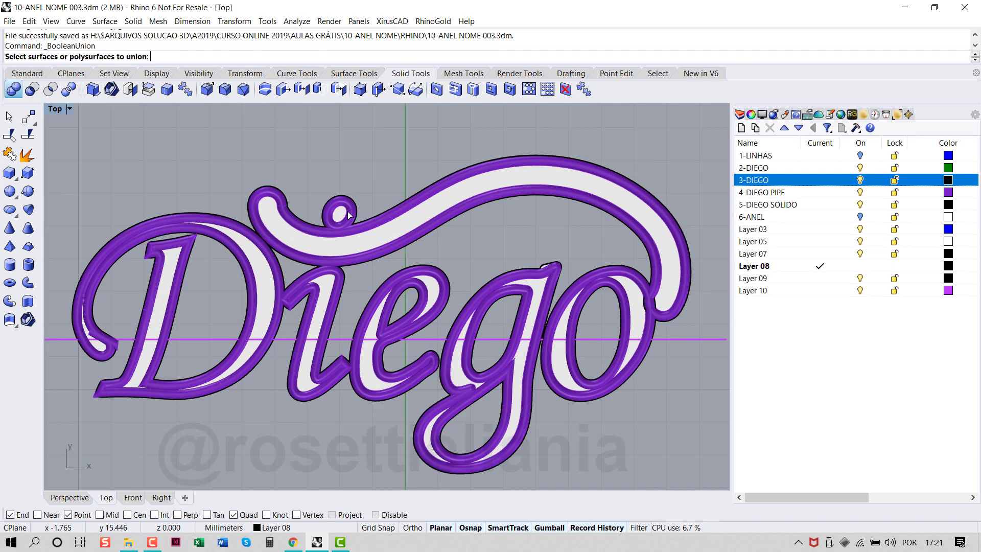
{"action": "left_click", "coordinate": [362, 188]}
{"action": "left_click_drag", "start_coordinate": [333, 209], "coordinate": [329, 212]}
{"action": "key", "text": "Return"}
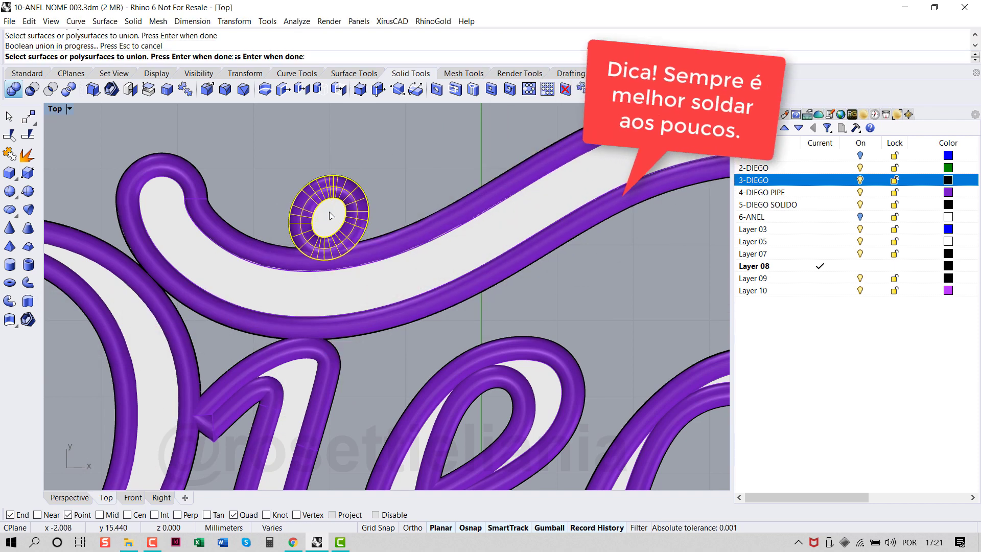
{"action": "scroll", "coordinate": [329, 211], "scroll_direction": "down", "scroll_amount": 8}
{"action": "left_click", "coordinate": [354, 262]}
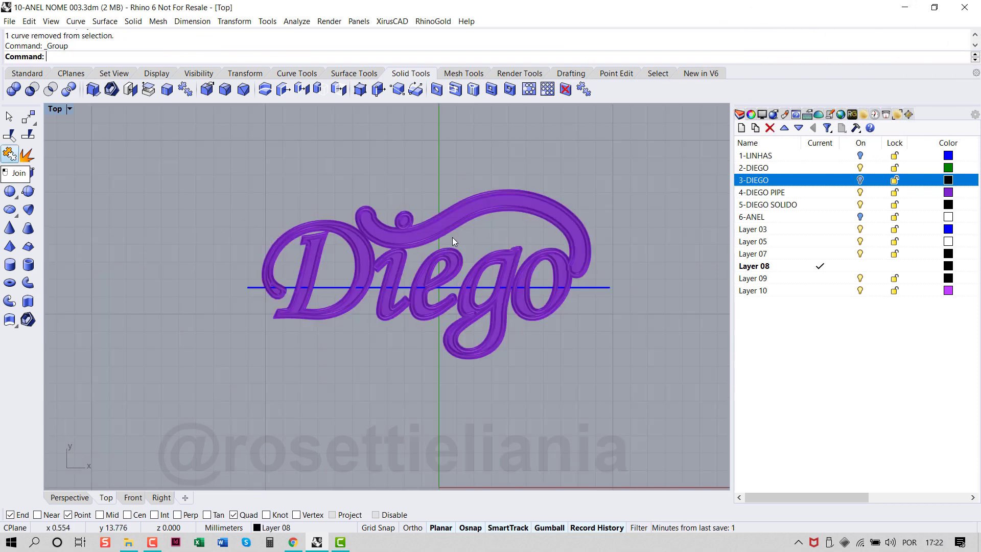
- Turn on the 6-ANEL ring layer and orbit around the ring and lettering
{"action": "scroll", "coordinate": [504, 168], "scroll_direction": "down", "scroll_amount": 3}
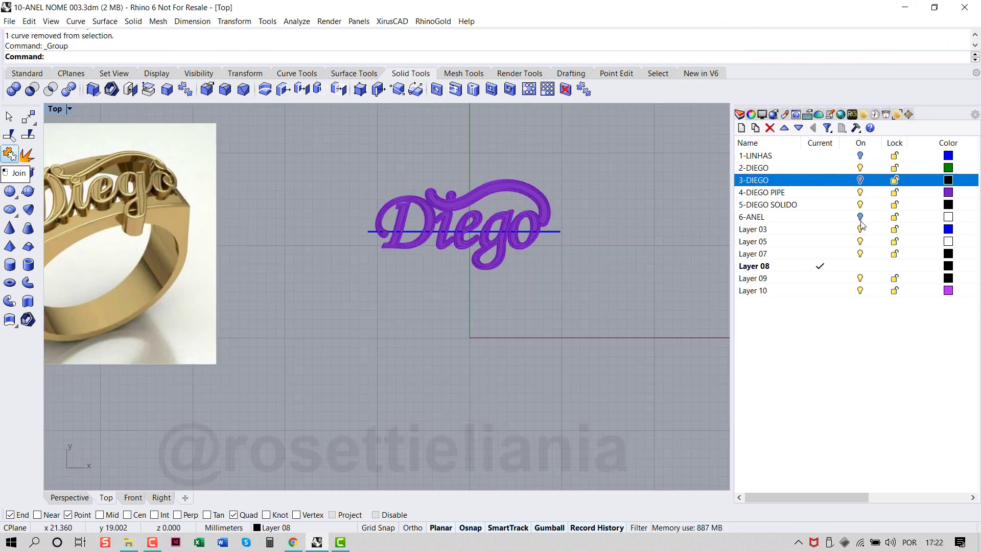
{"action": "left_click", "coordinate": [861, 217]}
{"action": "right_click_drag", "start_coordinate": [492, 308], "coordinate": [489, 298]}
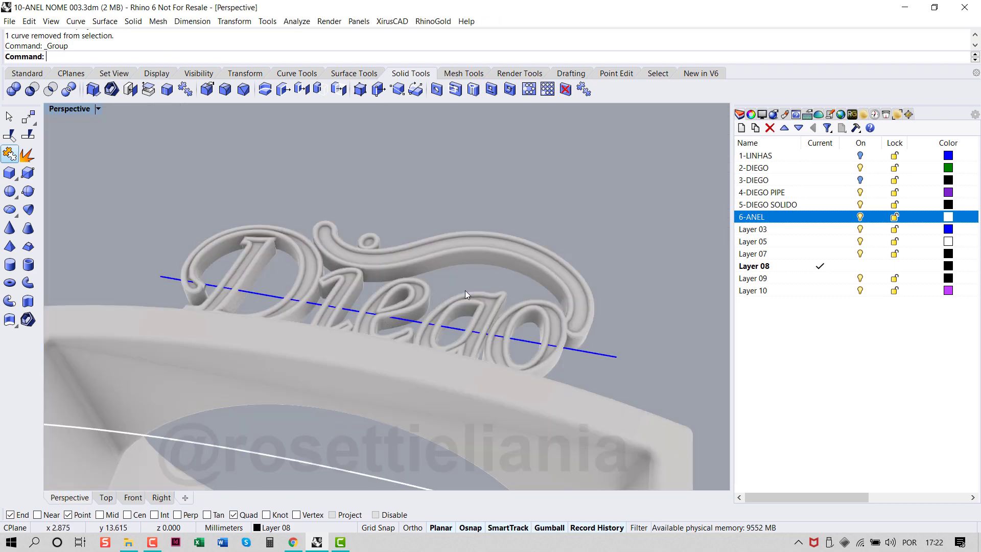
{"action": "scroll", "coordinate": [466, 290], "scroll_direction": "down", "scroll_amount": 5}
{"action": "right_click_drag", "start_coordinate": [488, 270], "coordinate": [494, 334]}
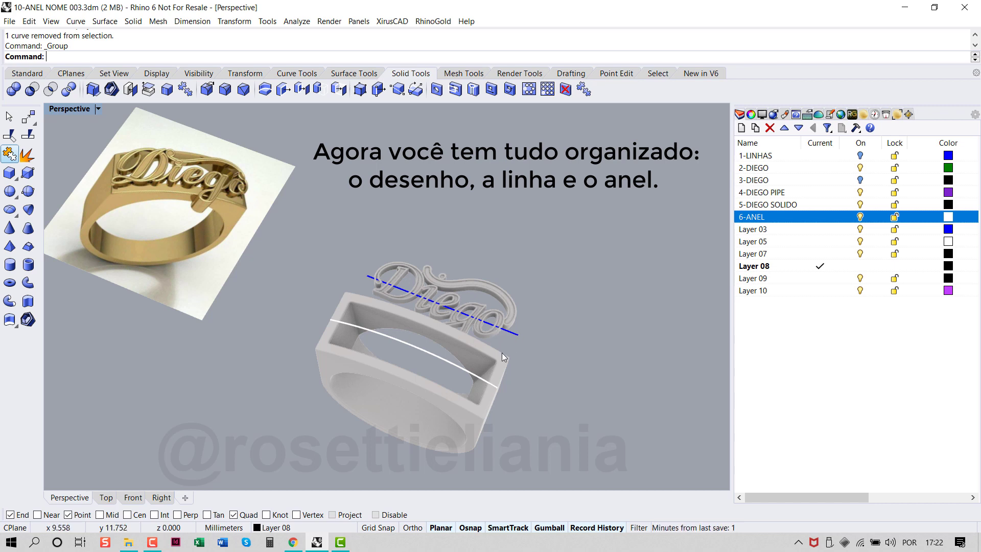
{"action": "mouse_move", "coordinate": [575, 356]}
{"action": "right_mouse_down"}
{"action": "mouse_move", "coordinate": [631, 346]}
{"action": "mouse_move", "coordinate": [608, 366]}
{"action": "mouse_move", "coordinate": [574, 366]}
{"action": "right_mouse_up"}
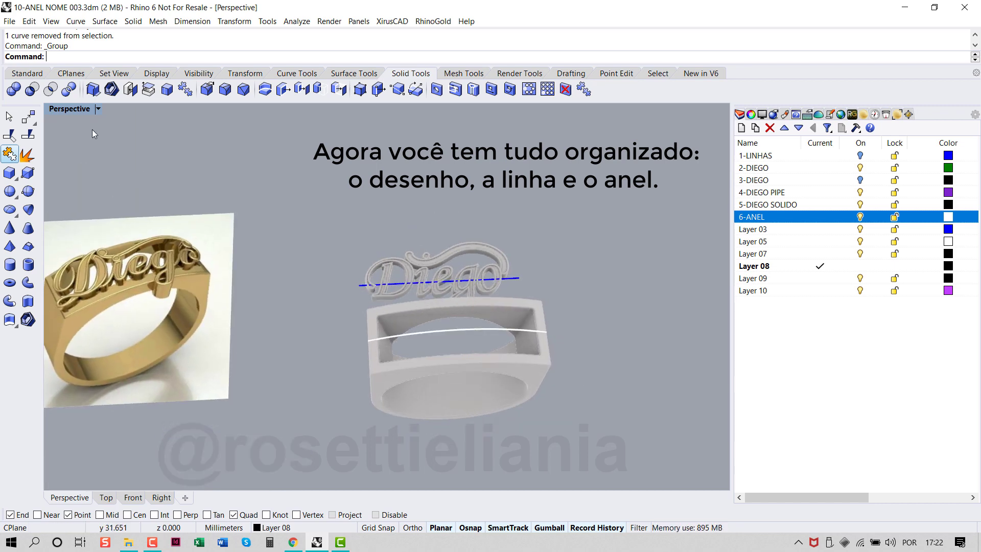
{"action": "double_click", "coordinate": [70, 109]}
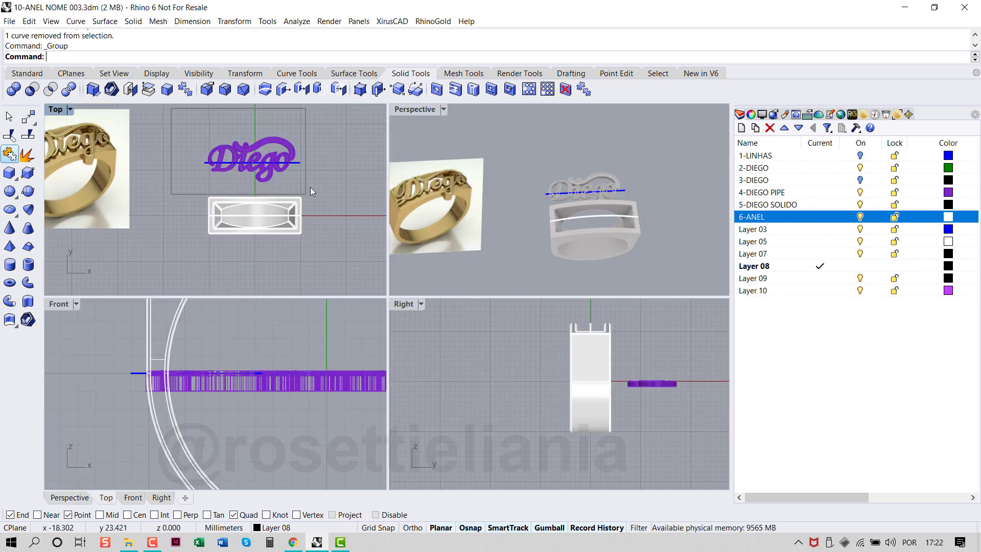
- Slide the Diego lettering along Y in the Top view, clear of the ring
{"action": "left_click_drag", "start_coordinate": [310, 188], "coordinate": [311, 187]}
{"action": "right_click_drag", "start_coordinate": [315, 145], "coordinate": [321, 202]}
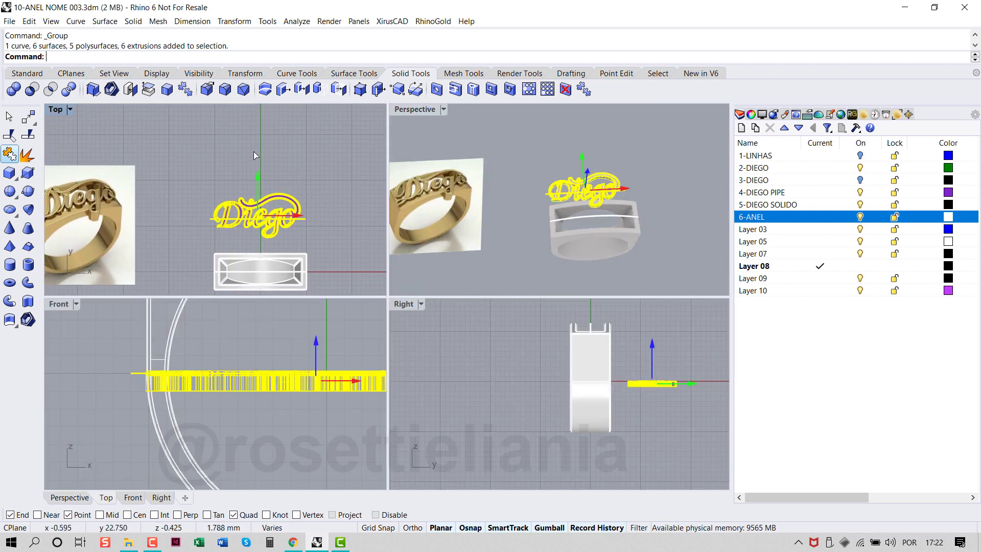
{"action": "left_click_drag", "start_coordinate": [255, 155], "coordinate": [409, 109]}
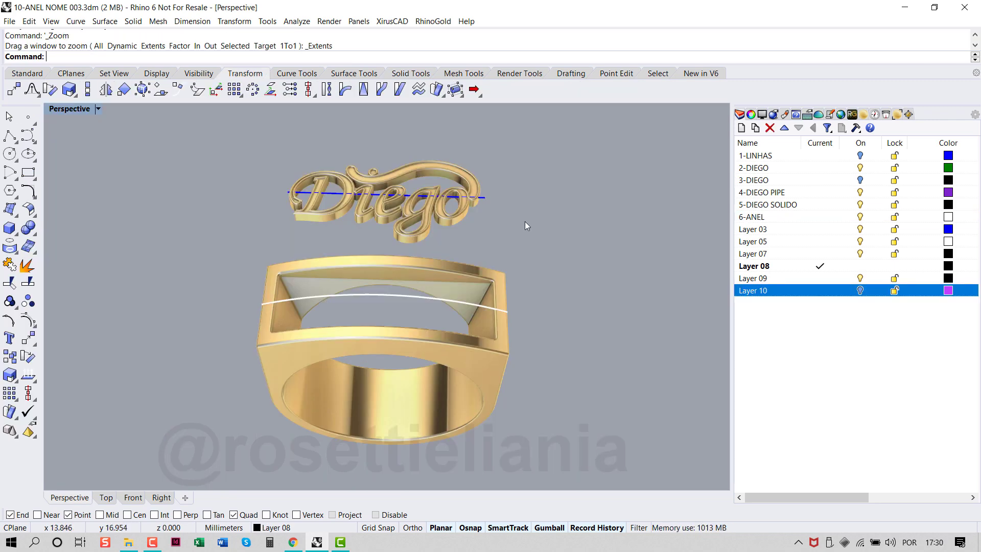
- Select the lettering's base line and the ring-top curve, and turn Gumball off
{"action": "left_click", "coordinate": [457, 191]}
{"action": "left_click", "coordinate": [507, 175]}
{"action": "left_click", "coordinate": [487, 199]}
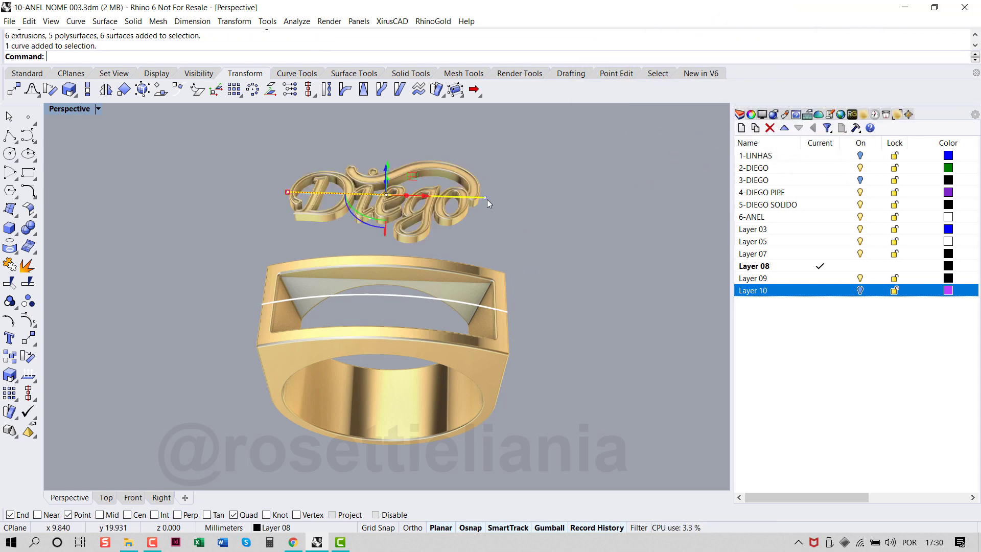
{"action": "left_click", "coordinate": [421, 298]}
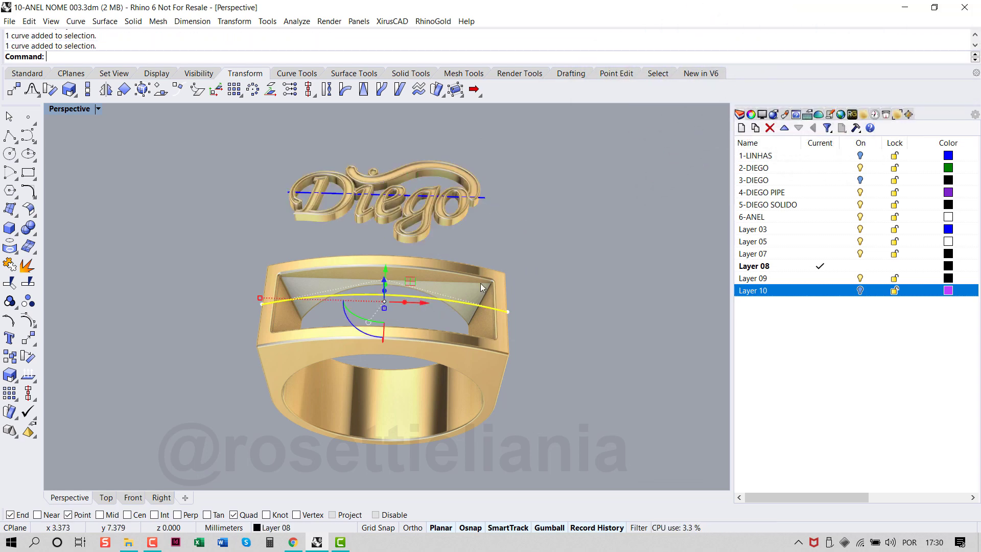
{"action": "right_click_drag", "start_coordinate": [526, 345], "coordinate": [551, 320]}
{"action": "left_click", "coordinate": [549, 525]}
- Set the Perspective view to Shaded display and launch Flow Along Curve
{"action": "left_click", "coordinate": [99, 112]}
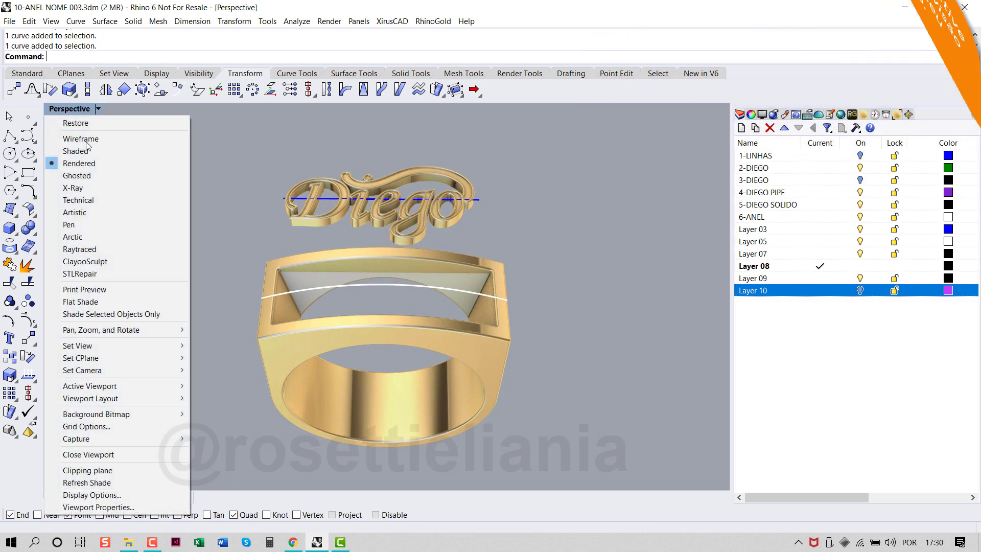
{"action": "left_click", "coordinate": [76, 150]}
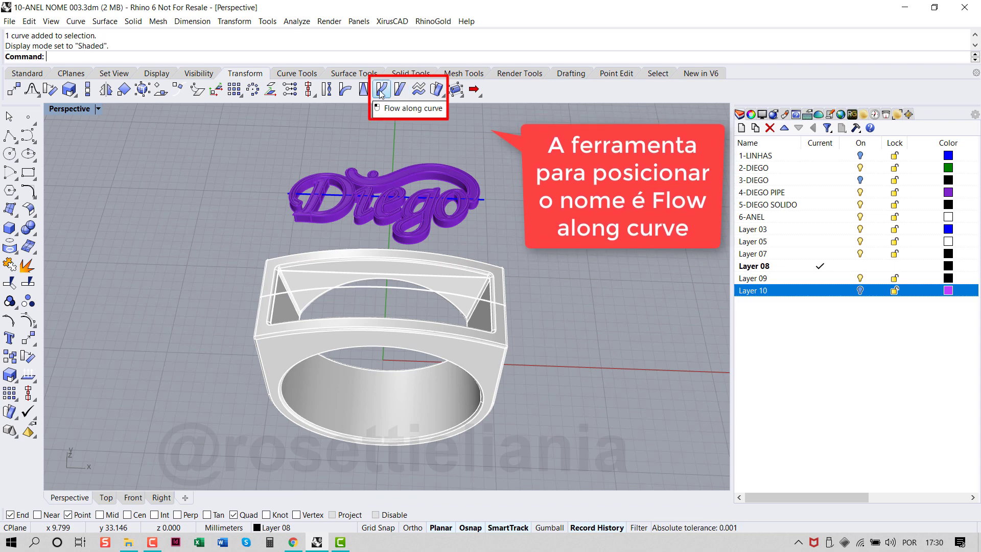
{"action": "left_click", "coordinate": [380, 90]}
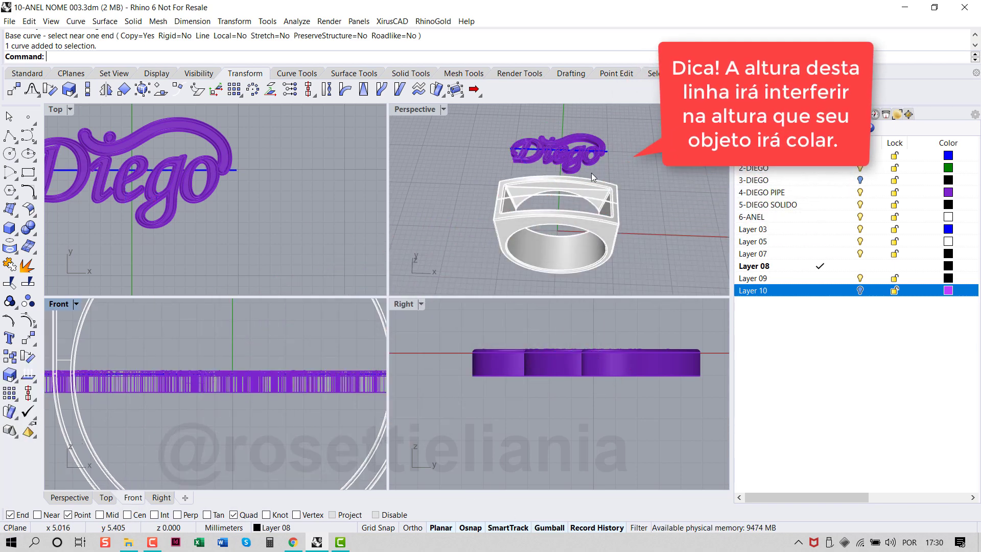
- Lower the base line under the lettering slightly along Z
{"action": "scroll", "coordinate": [607, 155], "scroll_direction": "up", "scroll_amount": 2}
{"action": "left_click", "coordinate": [610, 149]}
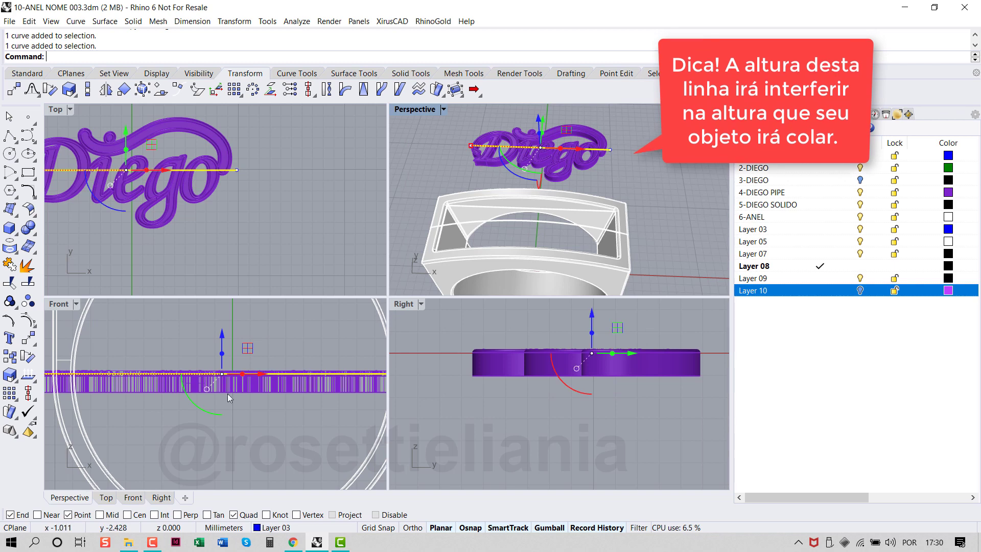
{"action": "mouse_move", "coordinate": [222, 341]}
{"action": "left_mouse_down"}
{"action": "mouse_move", "coordinate": [223, 357]}
{"action": "mouse_move", "coordinate": [228, 350]}
{"action": "left_mouse_up"}
{"action": "left_click", "coordinate": [284, 336]}
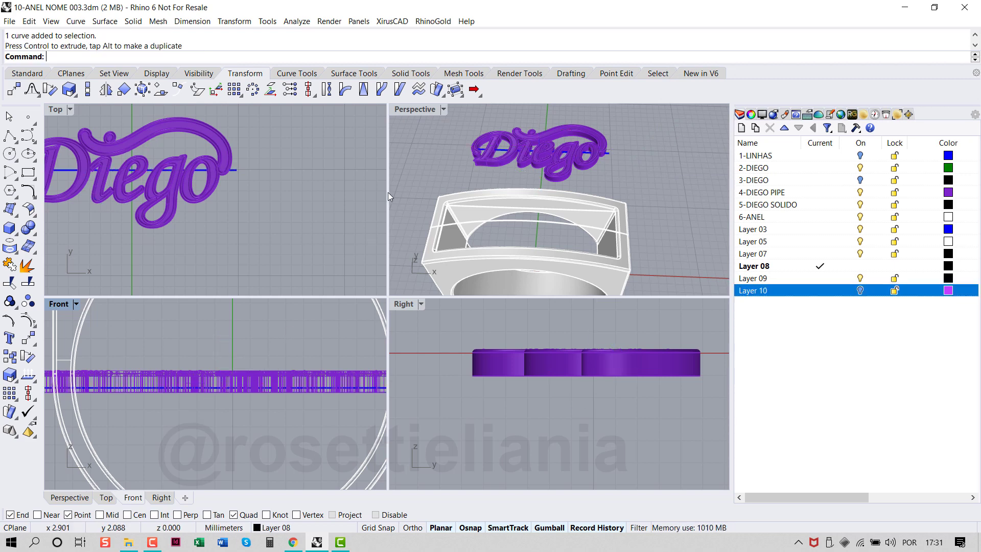
- Nudge the blue base line slightly along X in the Top view
{"action": "double_click", "coordinate": [405, 109]}
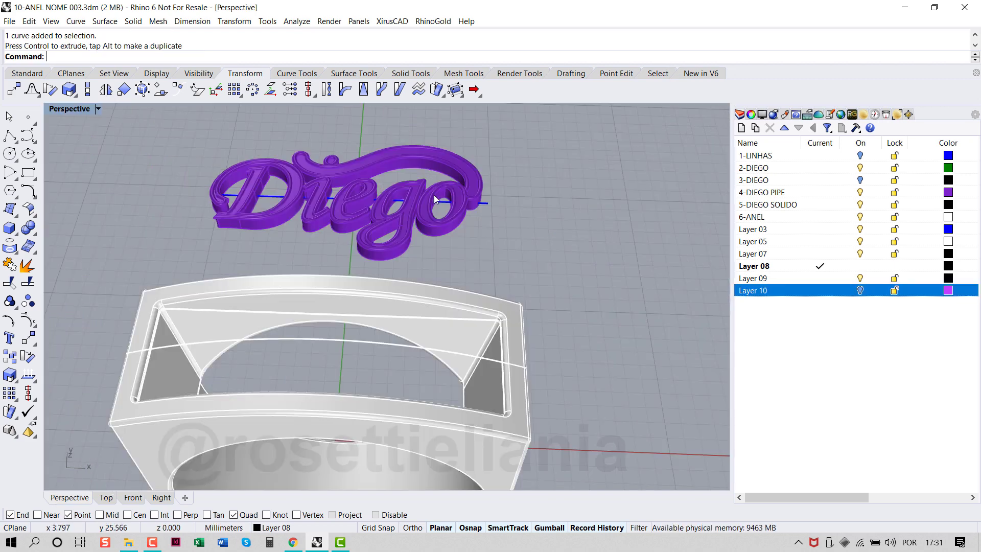
{"action": "right_click_drag", "start_coordinate": [489, 218], "coordinate": [494, 221]}
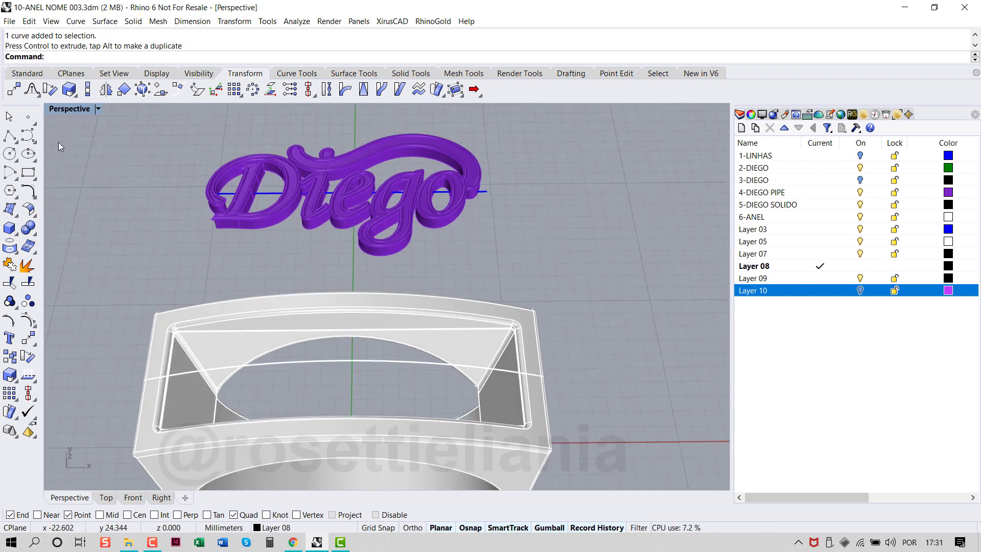
{"action": "double_click", "coordinate": [62, 110]}
{"action": "double_click", "coordinate": [60, 109]}
{"action": "right_click_drag", "start_coordinate": [97, 192], "coordinate": [241, 199]}
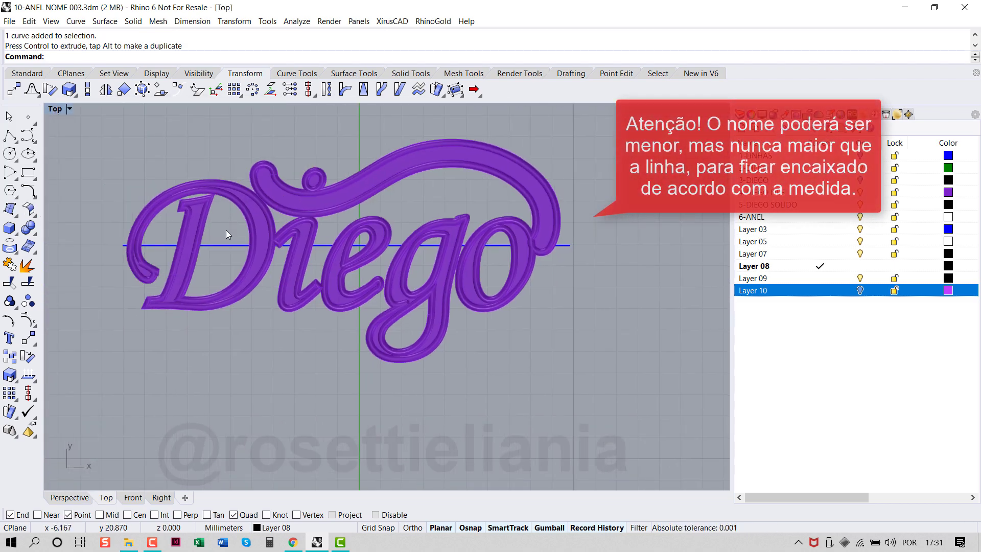
{"action": "left_click", "coordinate": [225, 245]}
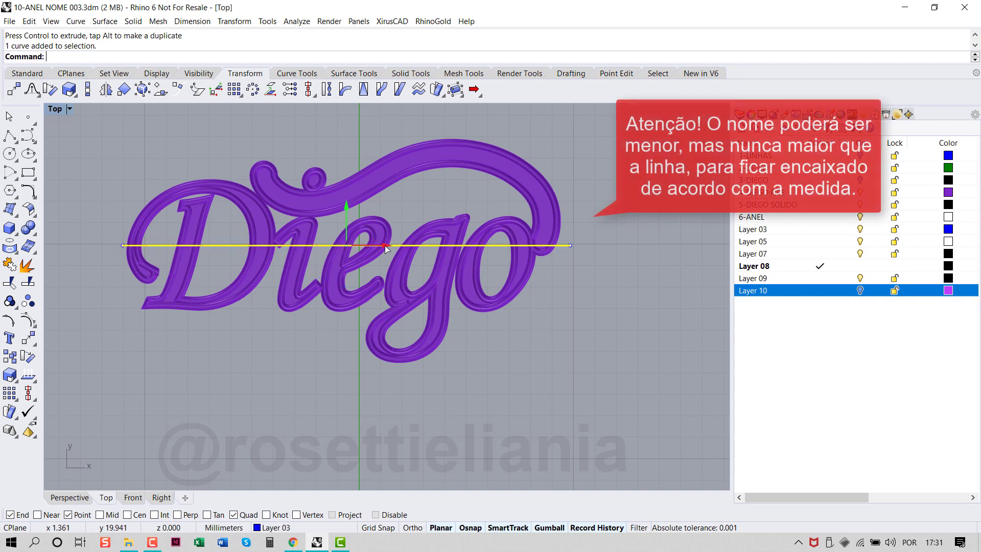
{"action": "left_click_drag", "start_coordinate": [386, 249], "coordinate": [383, 249]}
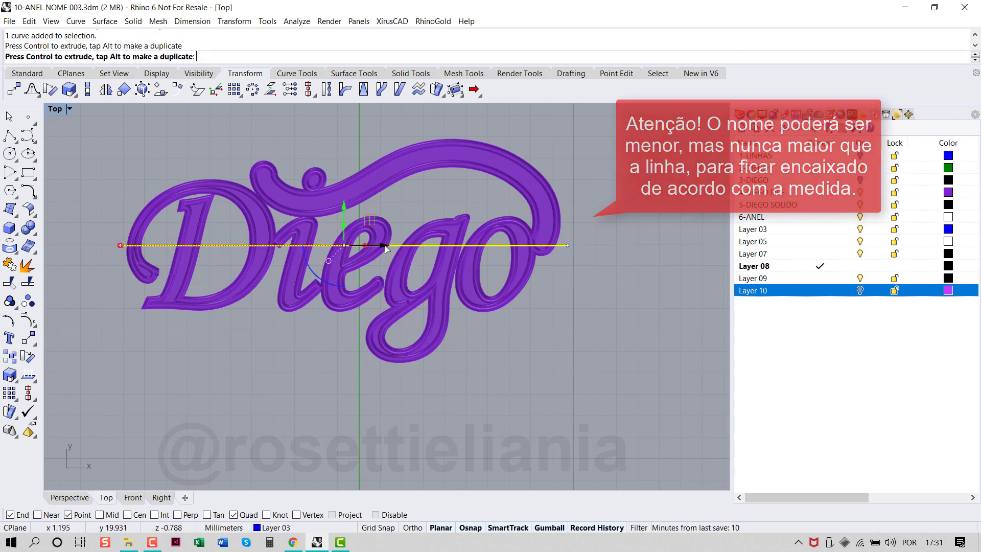
{"action": "left_click", "coordinate": [69, 497]}
{"action": "right_click_drag", "start_coordinate": [473, 191], "coordinate": [521, 221]}
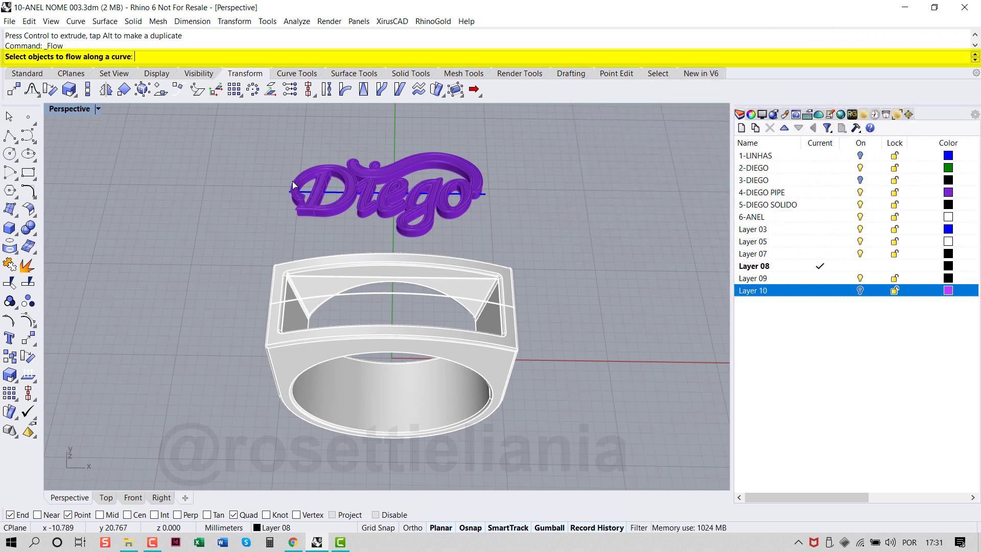
- Flow the Diego lettering from its base line onto the ring-top curve
{"action": "left_click", "coordinate": [293, 184]}
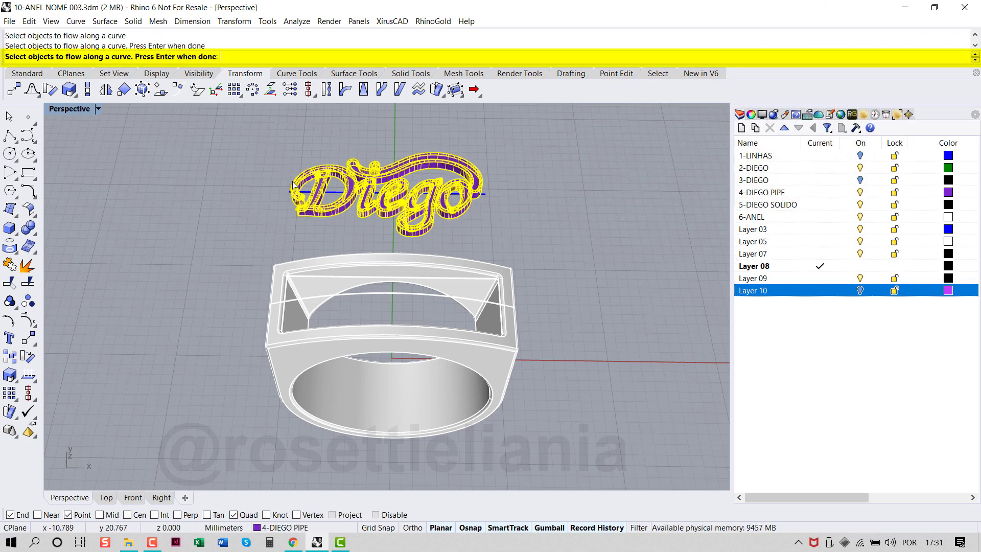
{"action": "left_click", "coordinate": [289, 195]}
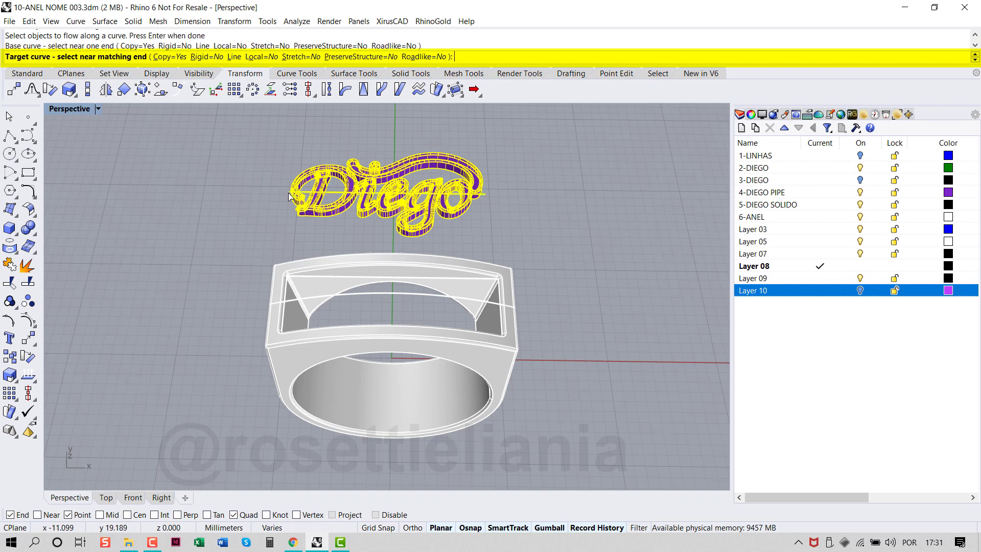
{"action": "left_click", "coordinate": [278, 304]}
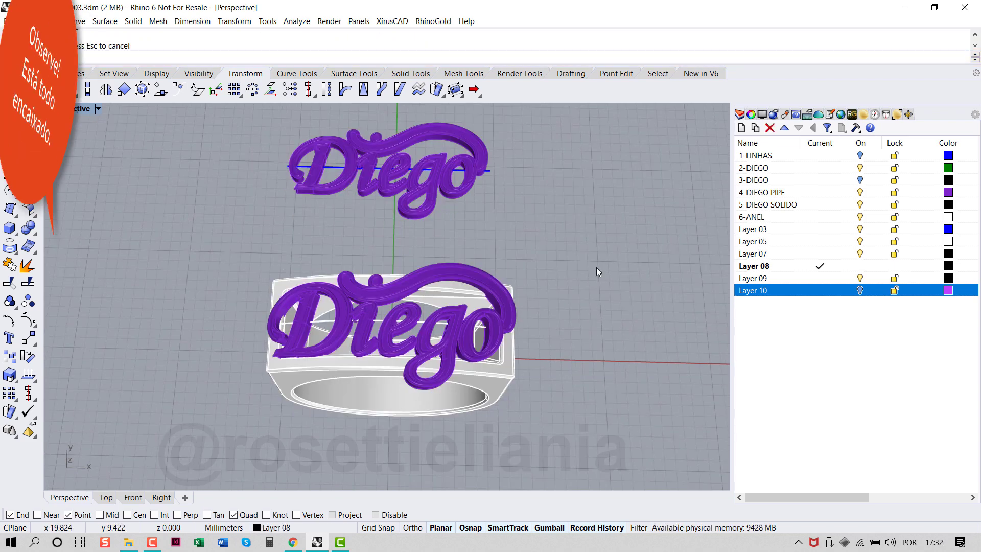
- Orbit to face the ring and switch the view to Rendered gold
{"action": "right_click_drag", "start_coordinate": [596, 267], "coordinate": [566, 244]}
{"action": "mouse_move", "coordinate": [578, 267]}
{"action": "right_mouse_down"}
{"action": "mouse_move", "coordinate": [596, 270]}
{"action": "mouse_move", "coordinate": [587, 271]}
{"action": "right_mouse_up"}
{"action": "middle_click", "coordinate": [568, 268]}
{"action": "left_click", "coordinate": [612, 274]}
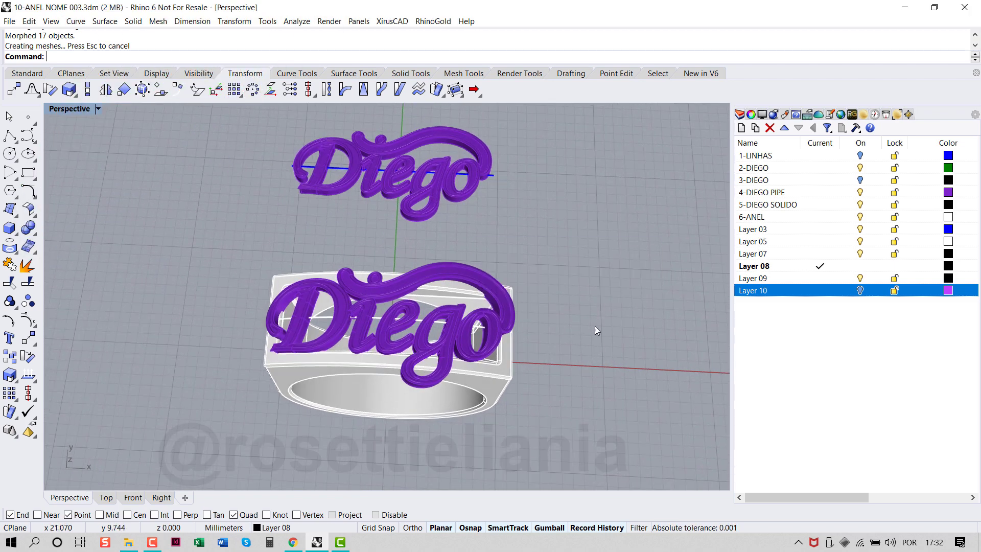
- Restore four views and zoom and pan the Right view to frame the name on the ring
{"action": "right_click_drag", "start_coordinate": [593, 326], "coordinate": [543, 301]}
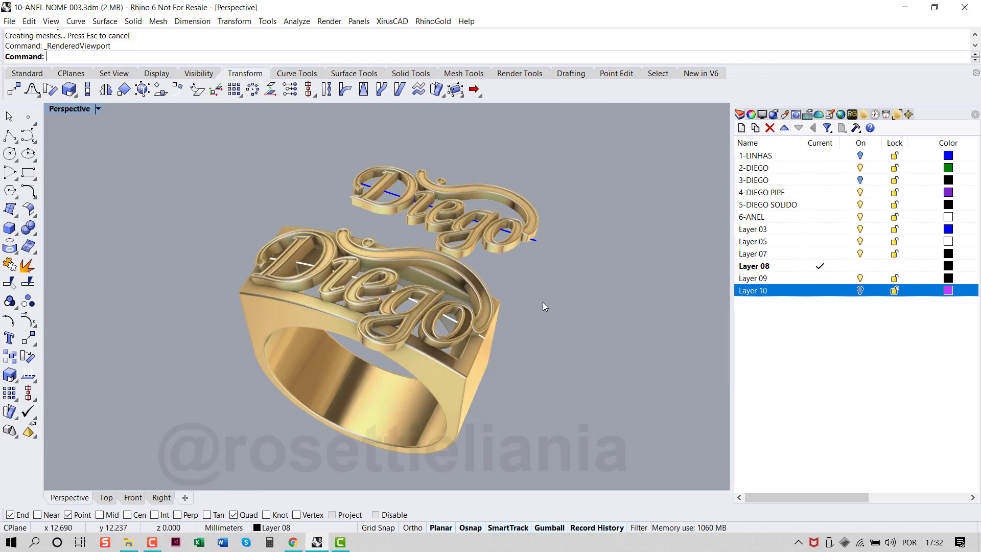
{"action": "double_click", "coordinate": [83, 110]}
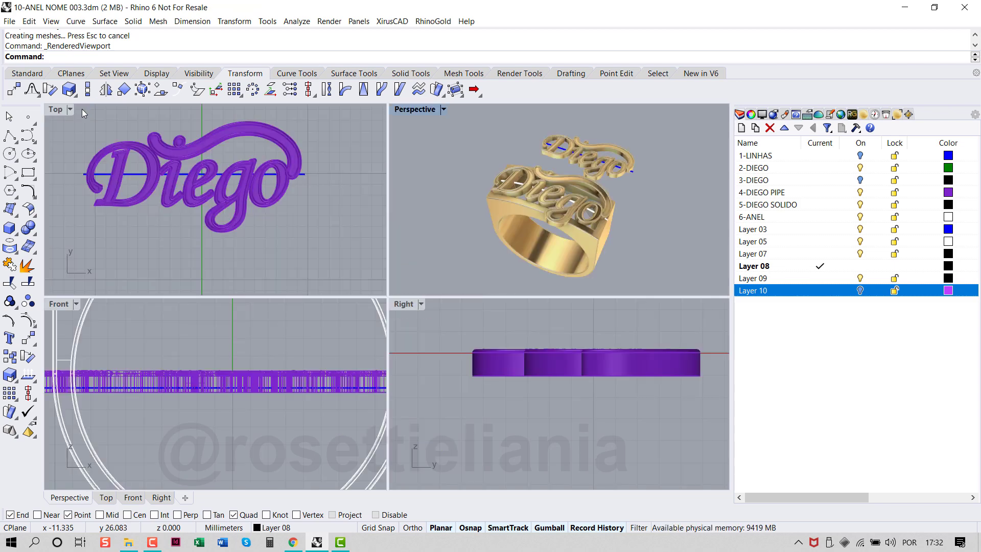
{"action": "scroll", "coordinate": [483, 373], "scroll_direction": "down", "scroll_amount": 5}
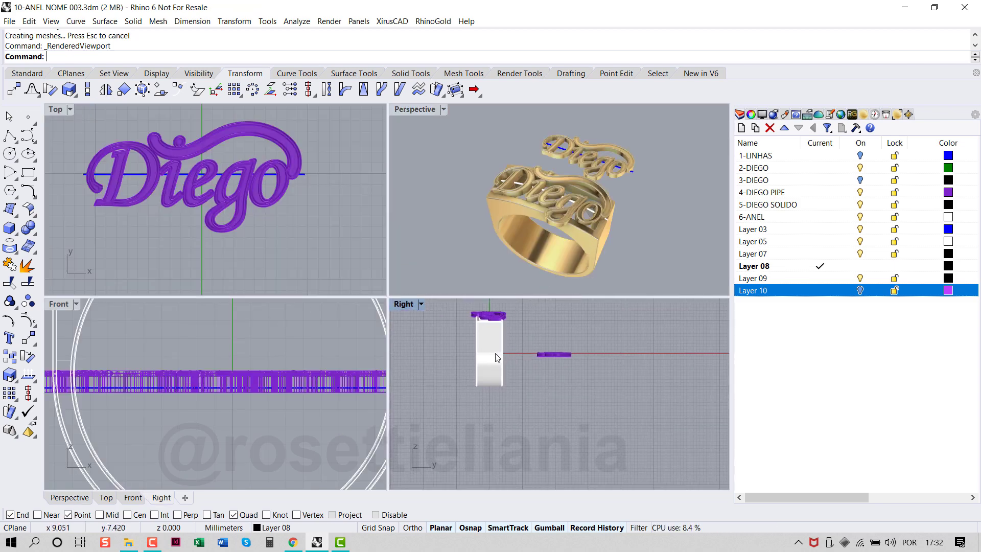
{"action": "mouse_move", "coordinate": [483, 381]}
{"action": "right_mouse_down"}
{"action": "mouse_move", "coordinate": [499, 405]}
{"action": "mouse_move", "coordinate": [524, 383]}
{"action": "right_mouse_up"}
{"action": "scroll", "coordinate": [500, 402], "scroll_direction": "up", "scroll_amount": 2}
{"action": "scroll", "coordinate": [517, 388], "scroll_direction": "up", "scroll_amount": 2}
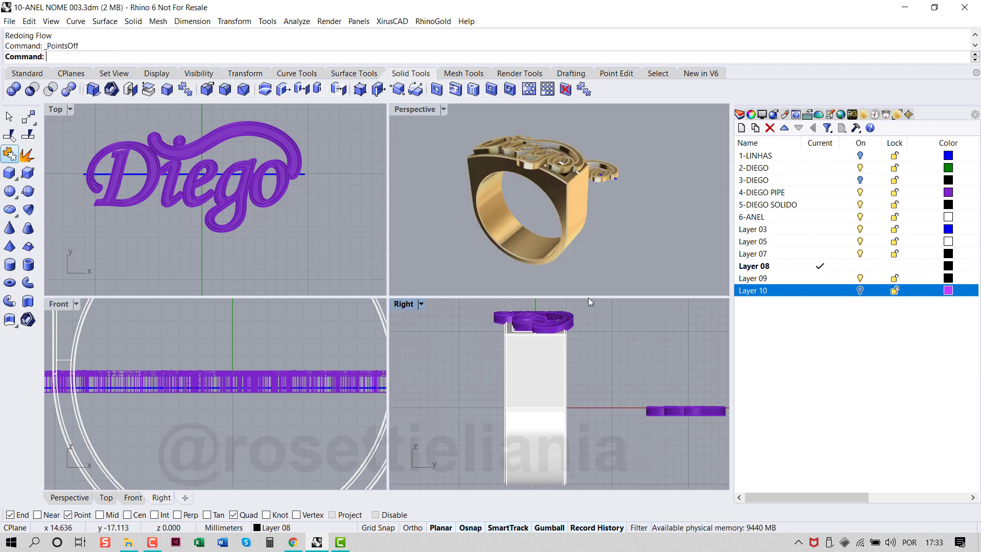
- Turn on the ring's solid control points and window-select the 12 middle points
{"action": "left_click", "coordinate": [360, 91]}
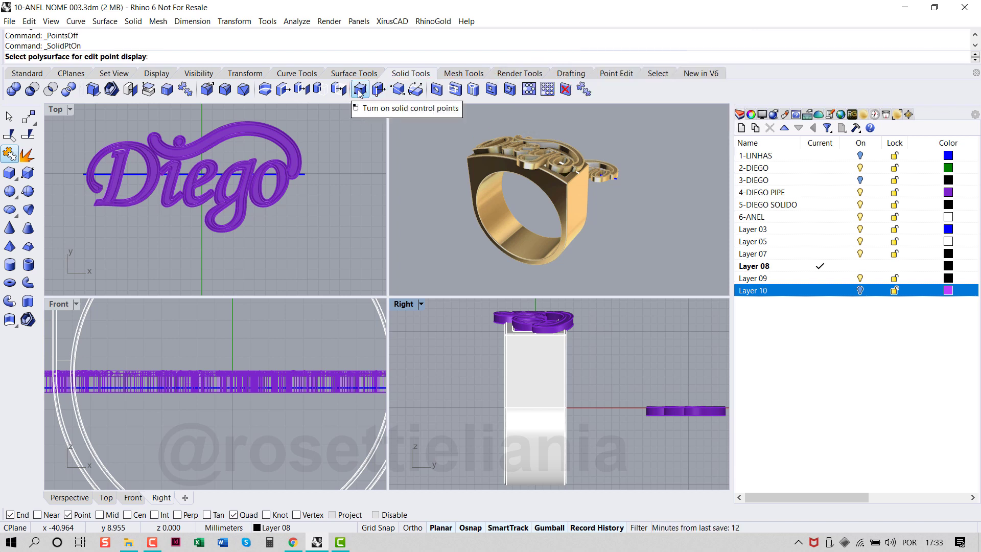
{"action": "left_click", "coordinate": [537, 372]}
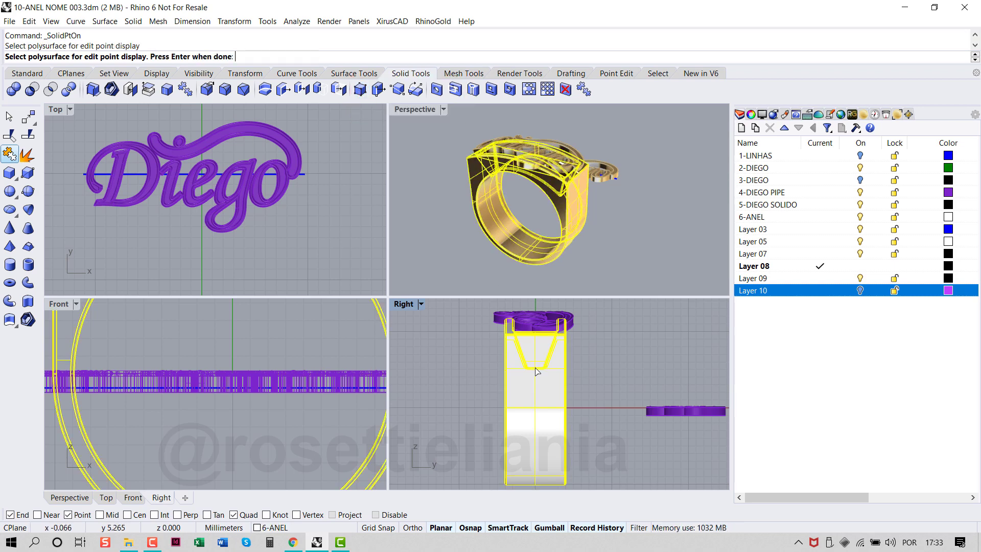
{"action": "key", "text": "Return"}
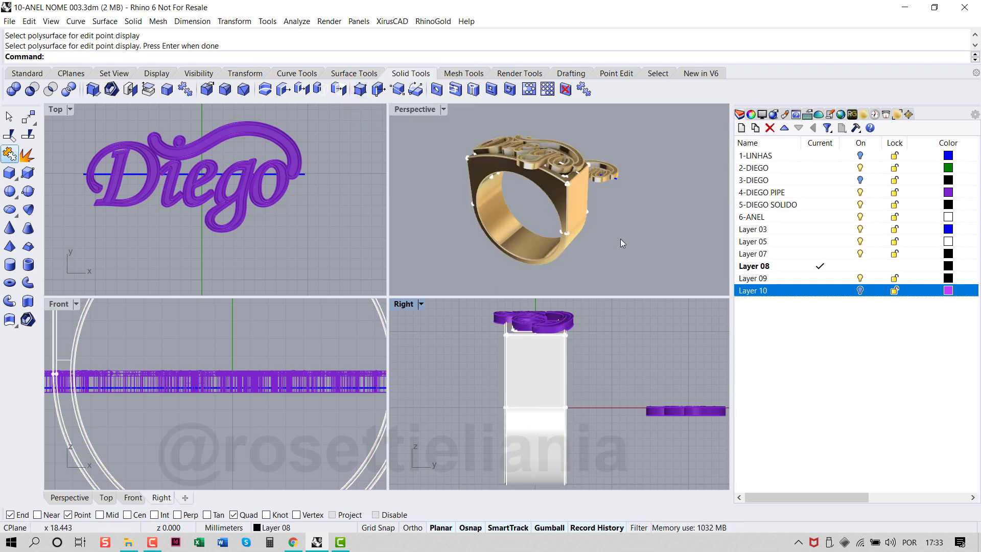
{"action": "right_click_drag", "start_coordinate": [620, 238], "coordinate": [569, 271]}
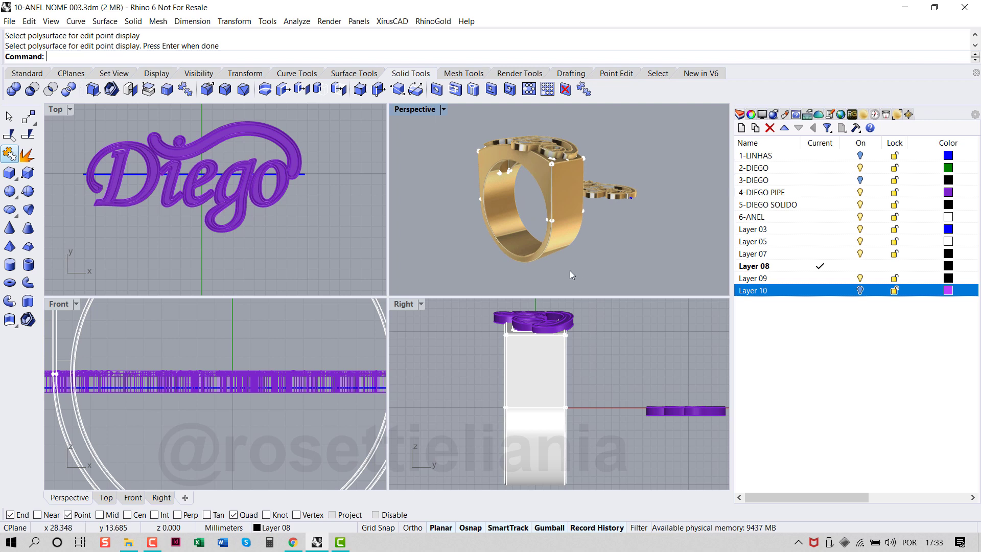
{"action": "right_click_drag", "start_coordinate": [513, 440], "coordinate": [517, 417]}
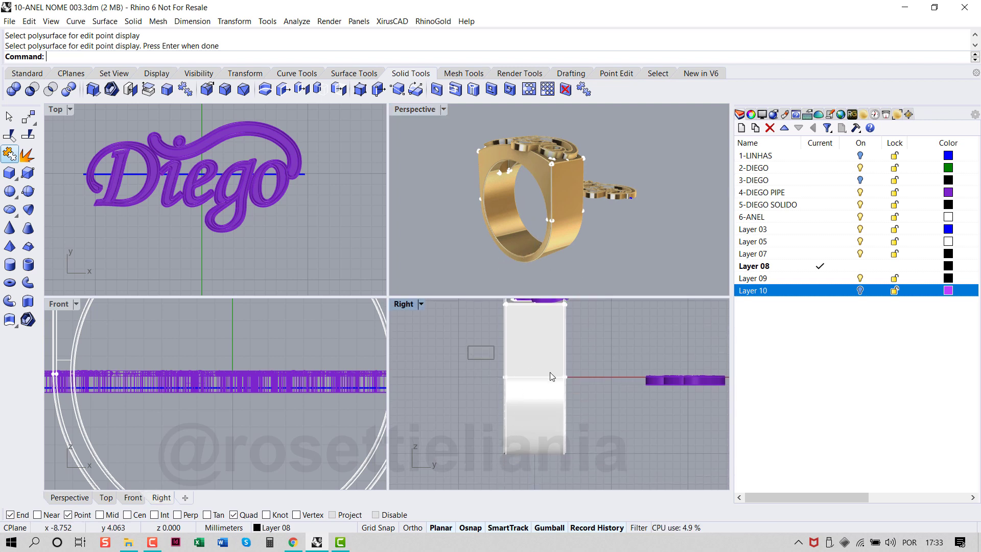
{"action": "left_click_drag", "start_coordinate": [550, 377], "coordinate": [604, 385]}
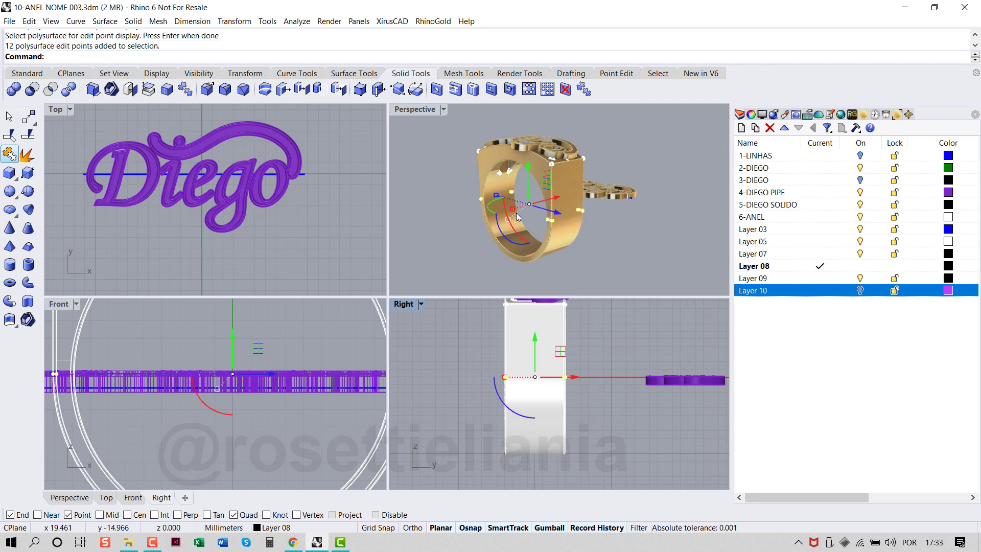